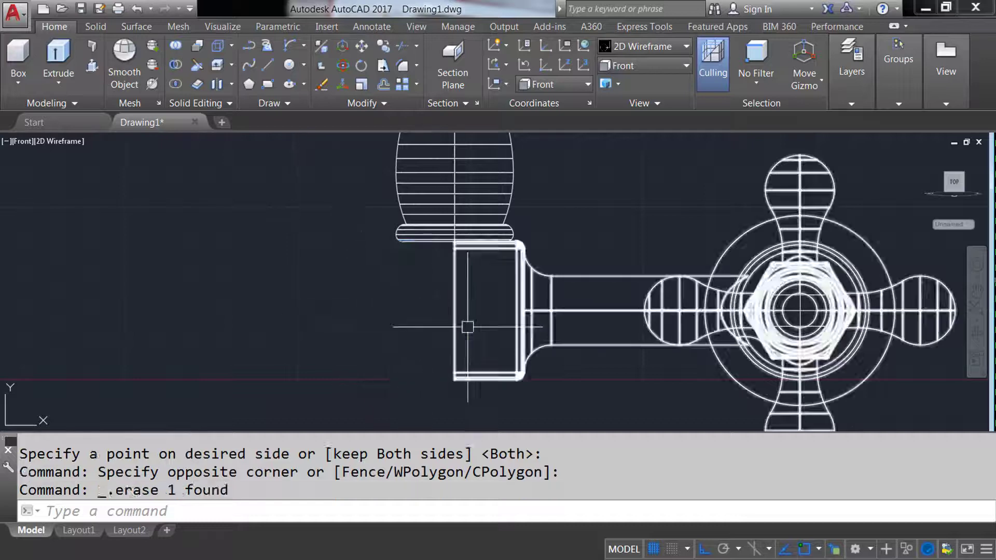
Step: Erase the stray object and mirror the right handle about the block's vertical centreline, keeping the source
middle_drag(485, 310, 398, 290)
text(IR)
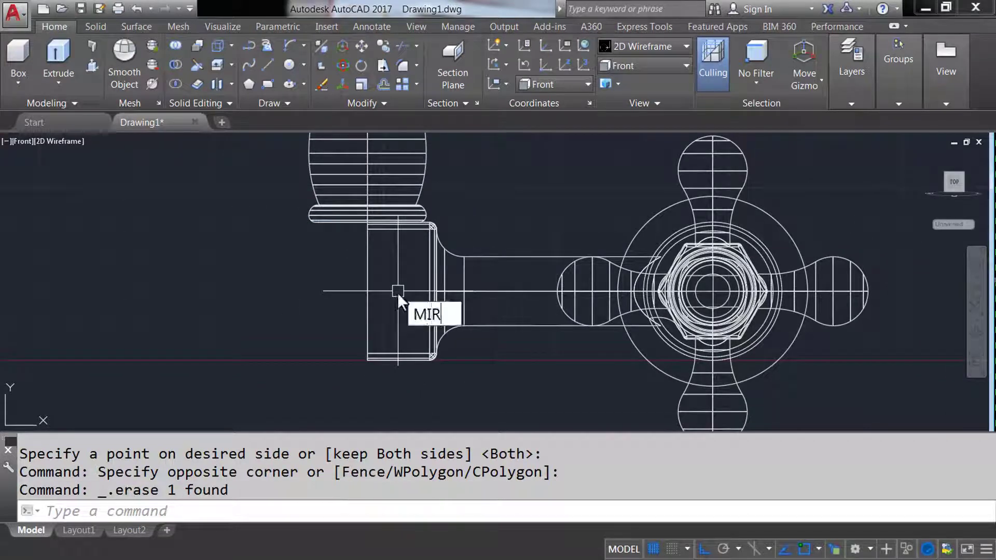
text(ROR)
key(Return)
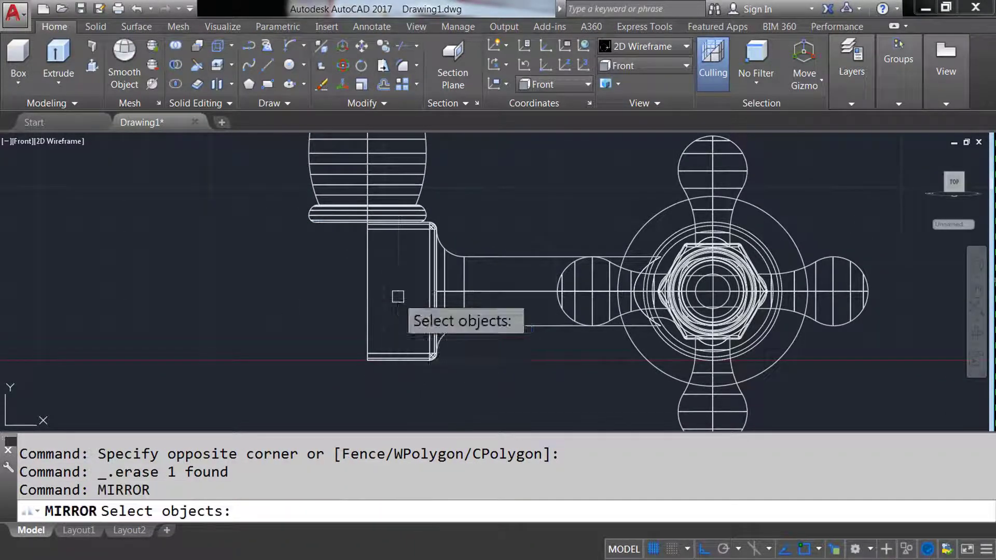
click(430, 318)
key(Return)
click(367, 296)
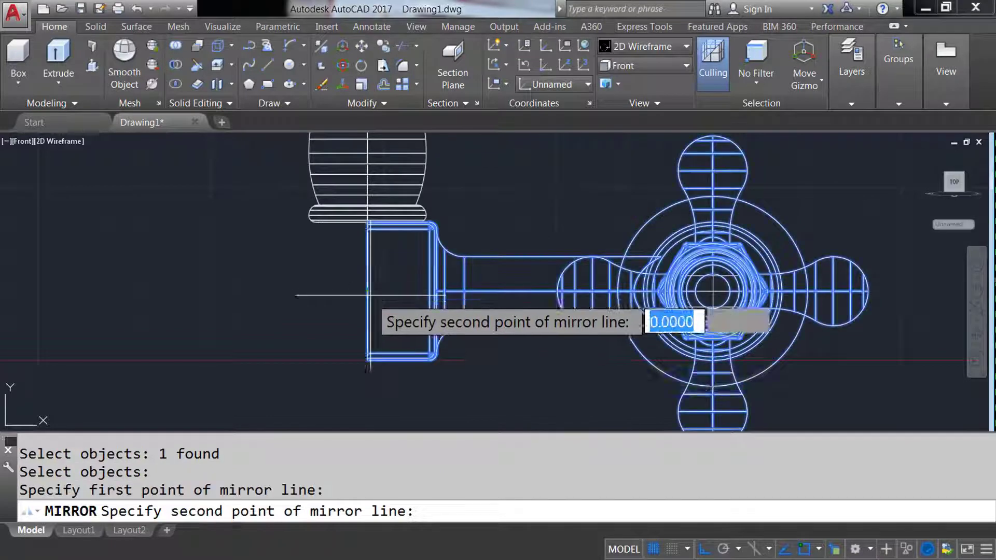
click(369, 408)
key(Return)
Step: Union the three central block pieces into one solid and orbit into a 3D view
text(UN)
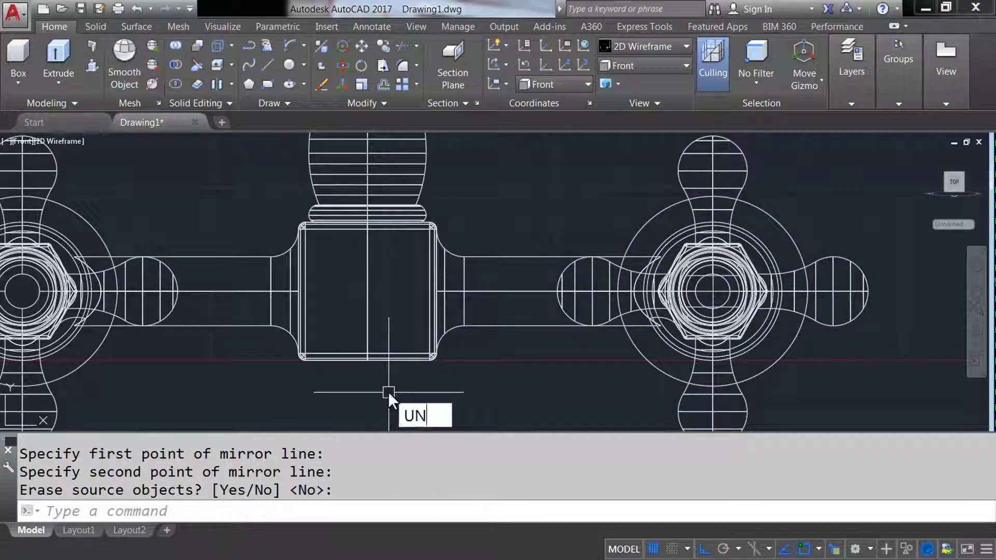
text(ION)
key(Return)
click(394, 384)
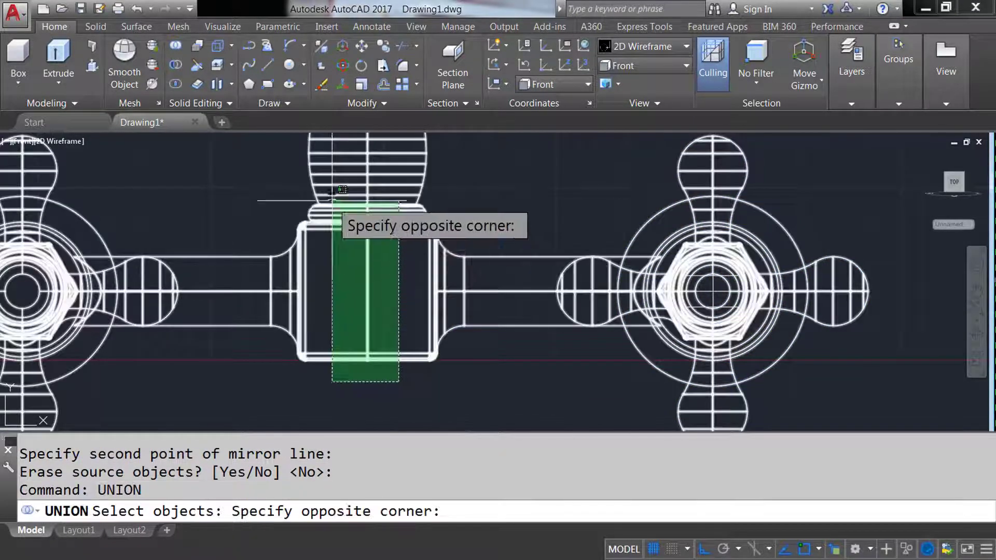
click(330, 217)
key(Return)
scroll(333, 196, down, 3)
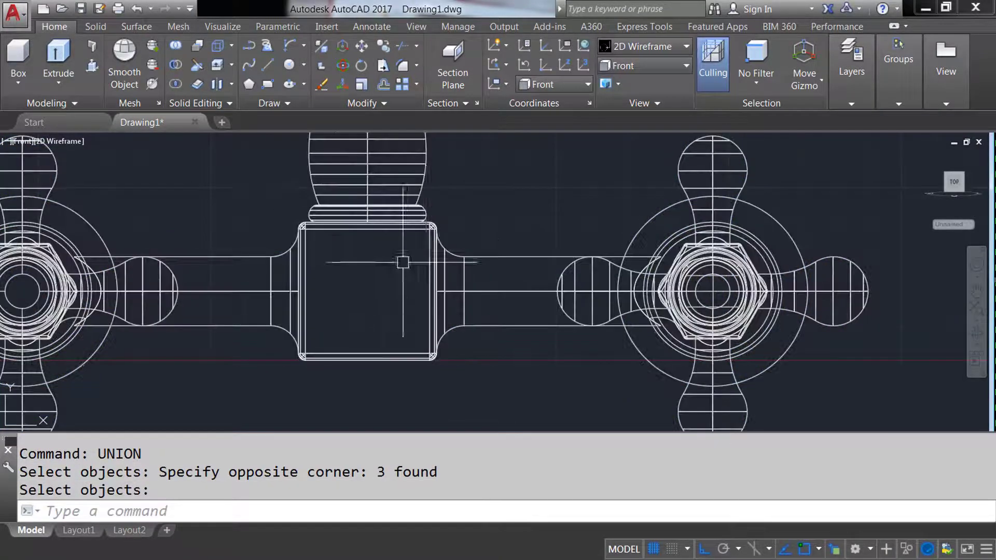
scroll(400, 262, down, 2)
shift+middle_drag(400, 262, 418, 329)
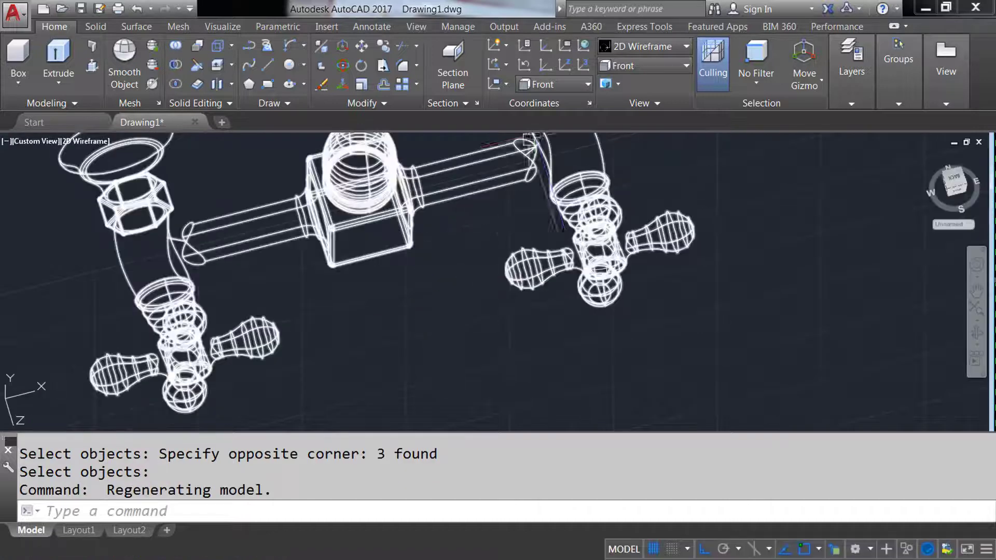
Step: Preview the model in Realistic style, return to wireframe, and set the Top view
click(628, 49)
click(820, 79)
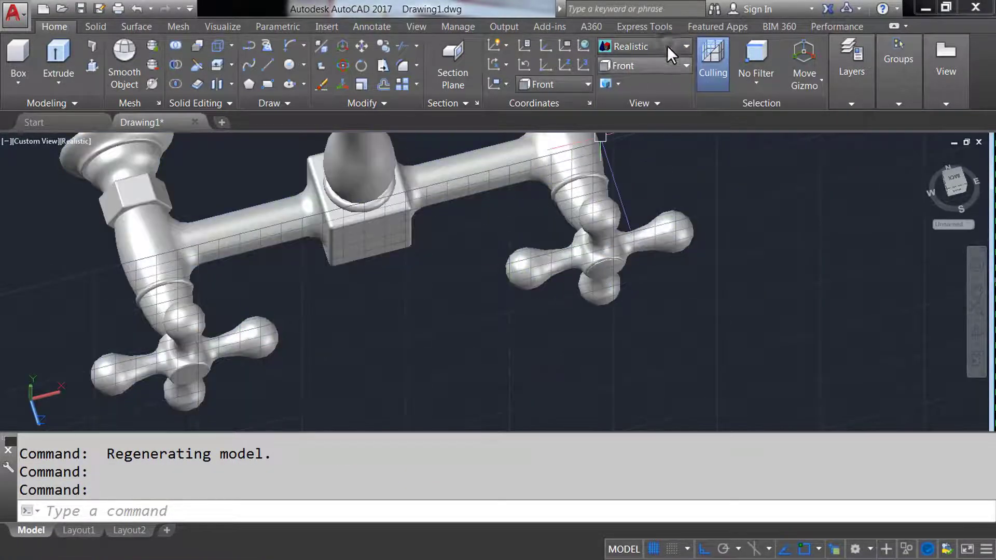
click(667, 45)
click(637, 65)
click(646, 66)
click(618, 145)
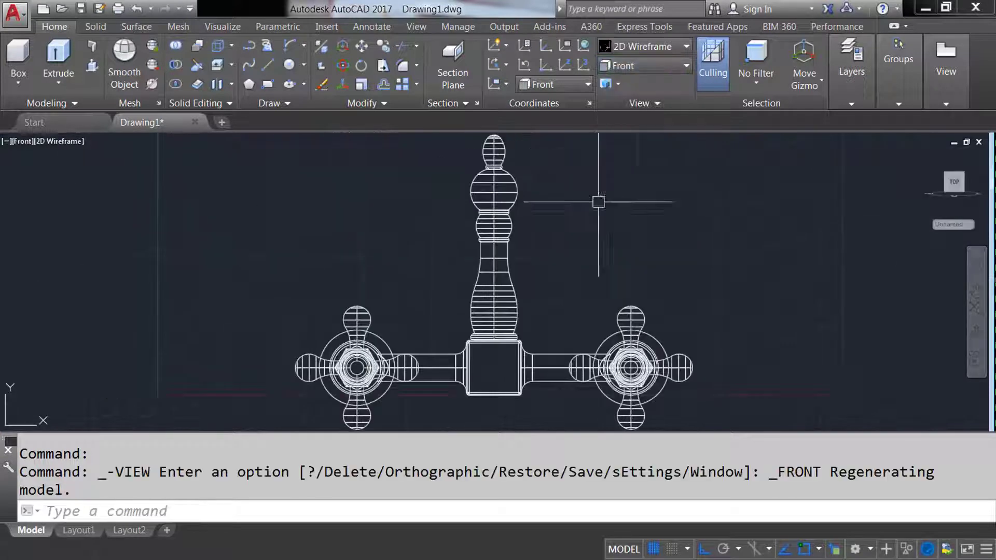
click(629, 66)
text(MIRROR)
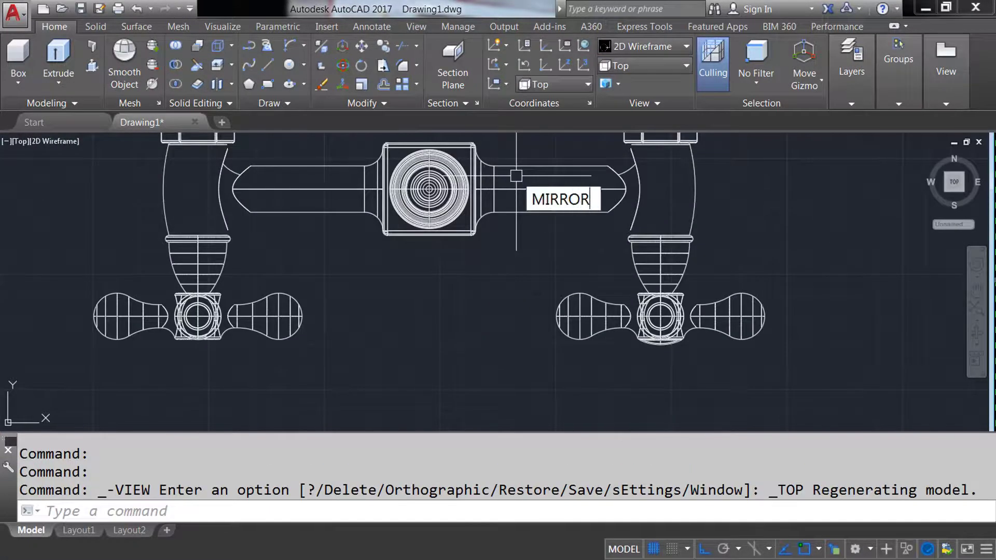
Step: Mirror the arc below the right handle across the faucet centreline, keeping the original
key(Return)
scroll(661, 349, up, 5)
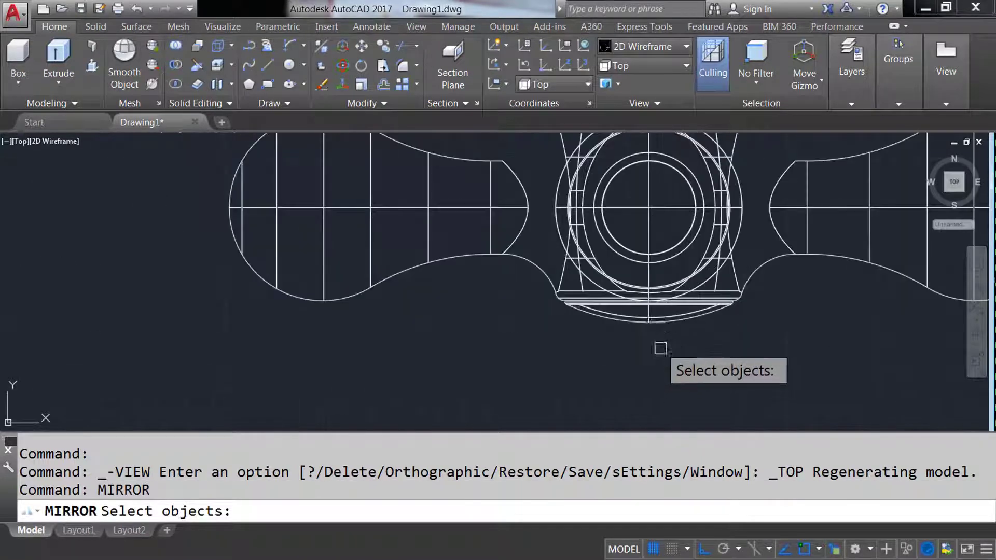
click(655, 314)
scroll(638, 345, down, 4)
scroll(433, 244, up, 3)
scroll(413, 244, up, 3)
key(Return)
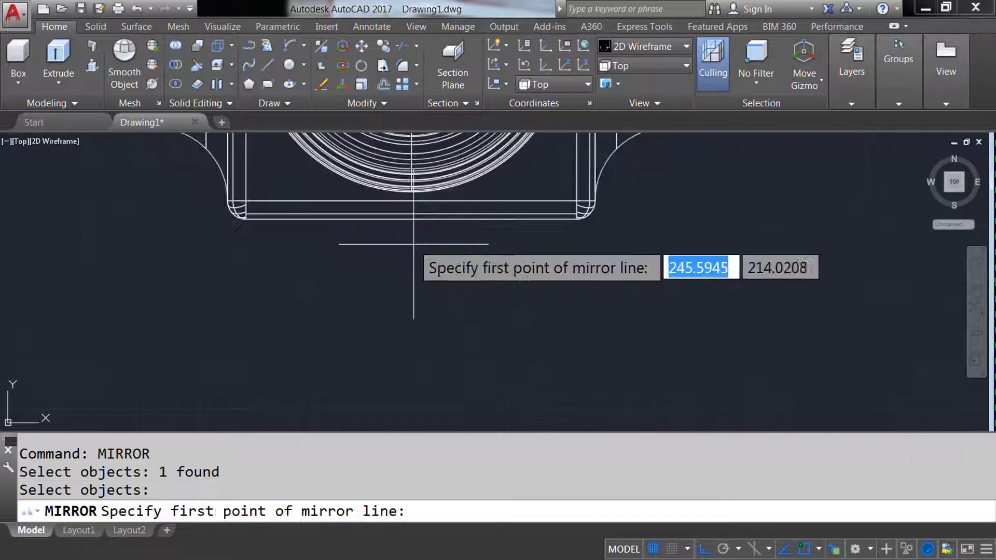
click(415, 222)
click(418, 306)
key(Return)
Step: Check the arc near the left handle, cancel the selection, and recentre the faucet
scroll(380, 314, down, 3)
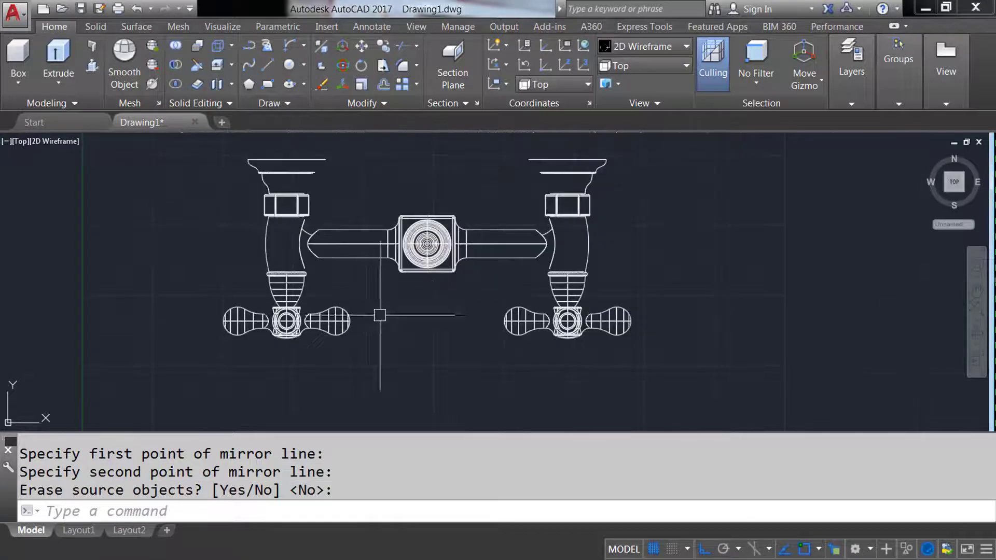
scroll(380, 315, up, 3)
click(273, 332)
key(Escape)
scroll(336, 348, down, 2)
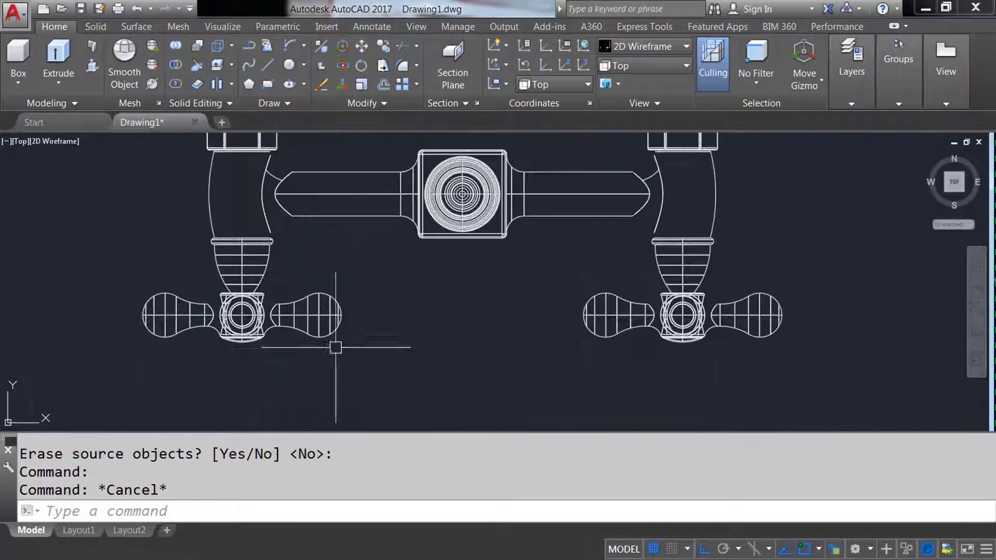
middle_drag(496, 183, 481, 232)
Step: Orbit the faucet in Realistic shading to inspect it, then return to wireframe
click(652, 50)
click(823, 75)
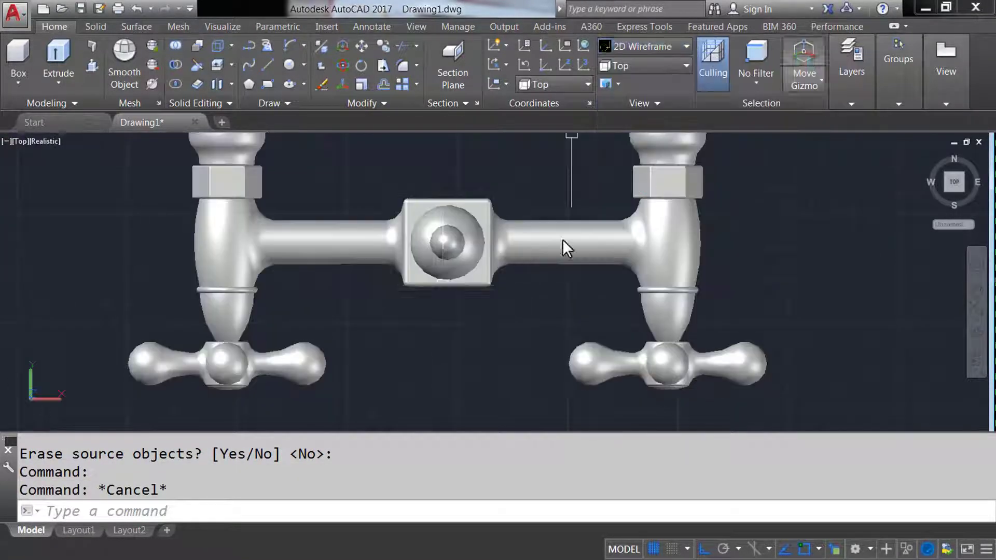
scroll(472, 228, down, 3)
shift+middle_drag(416, 307, 415, 348)
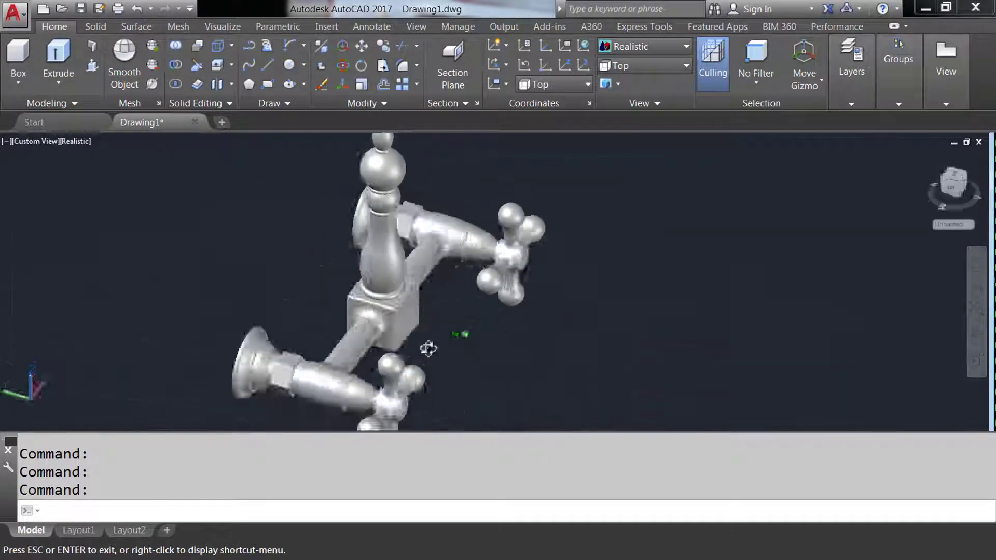
mouse_move(415, 349)
shift+middle_down()
mouse_move(429, 338)
mouse_move(385, 354)
shift+middle_up()
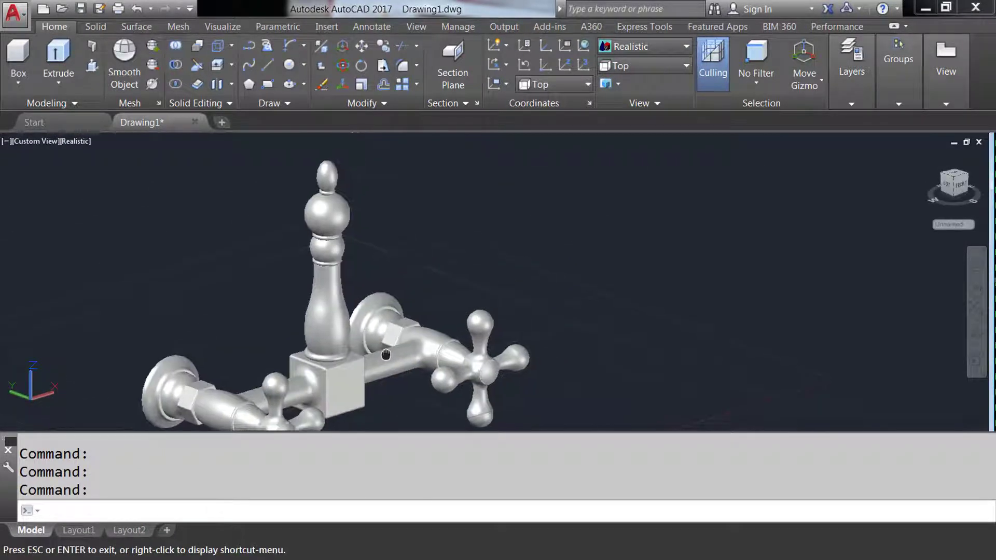
click(640, 53)
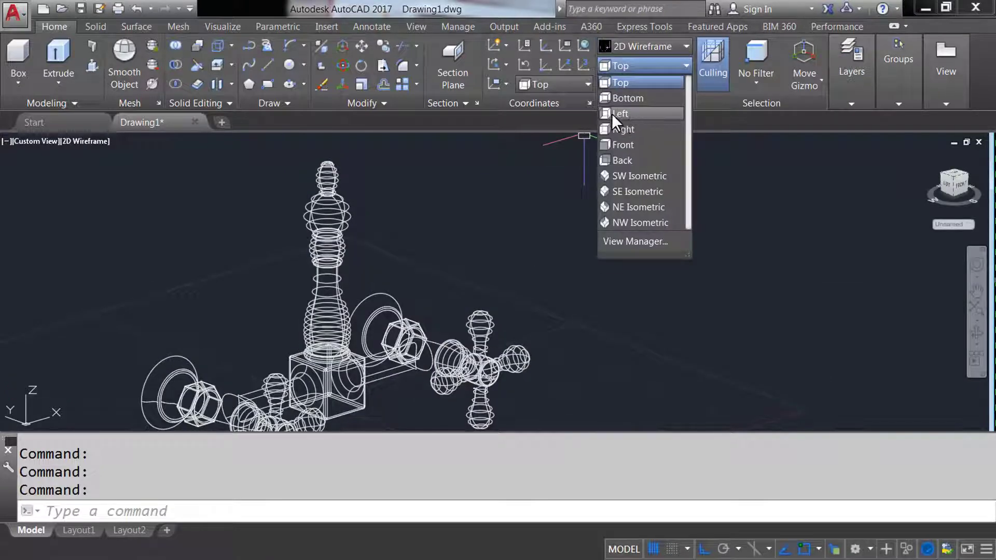
Step: Switch to the Left view and zoom in on the spout
click(620, 114)
middle_drag(638, 261, 453, 309)
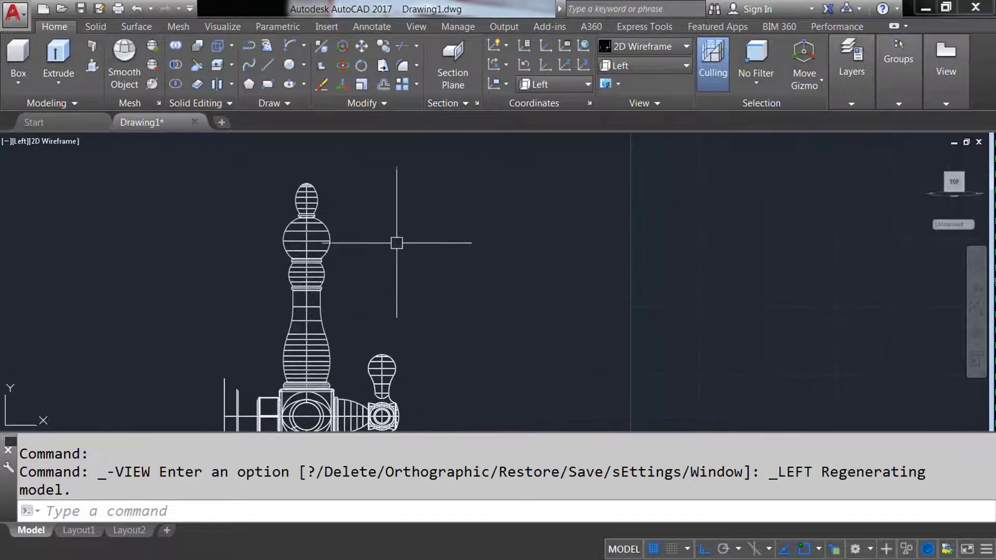
scroll(396, 243, up, 3)
scroll(327, 258, up, 3)
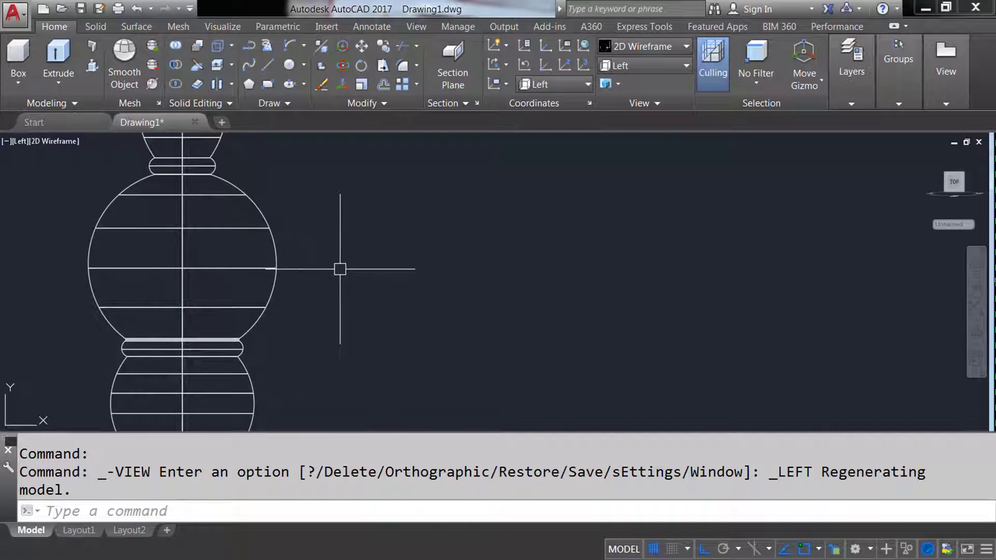
text(L)
Step: Draw guide lines from the top sphere's centre with lengths 75 and 5
key(Return)
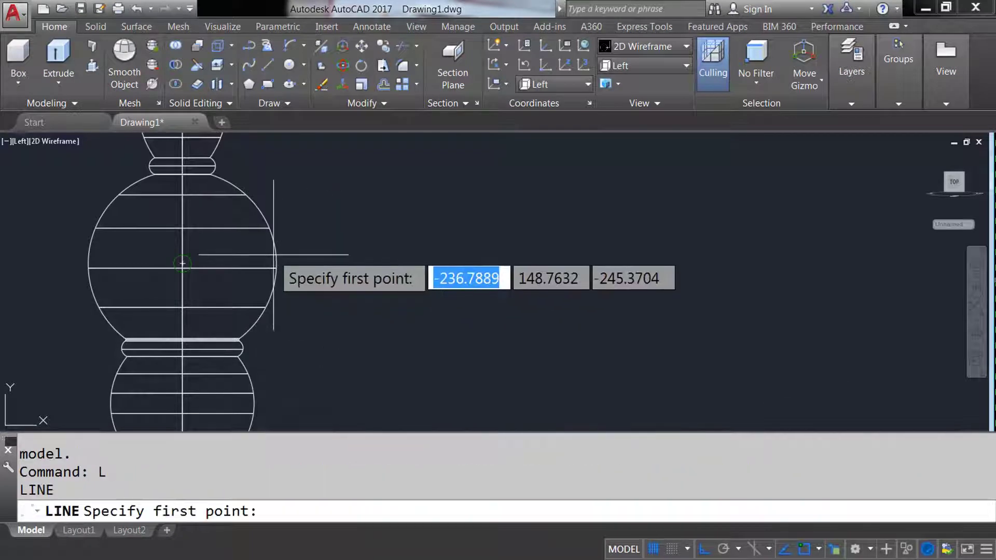
click(183, 263)
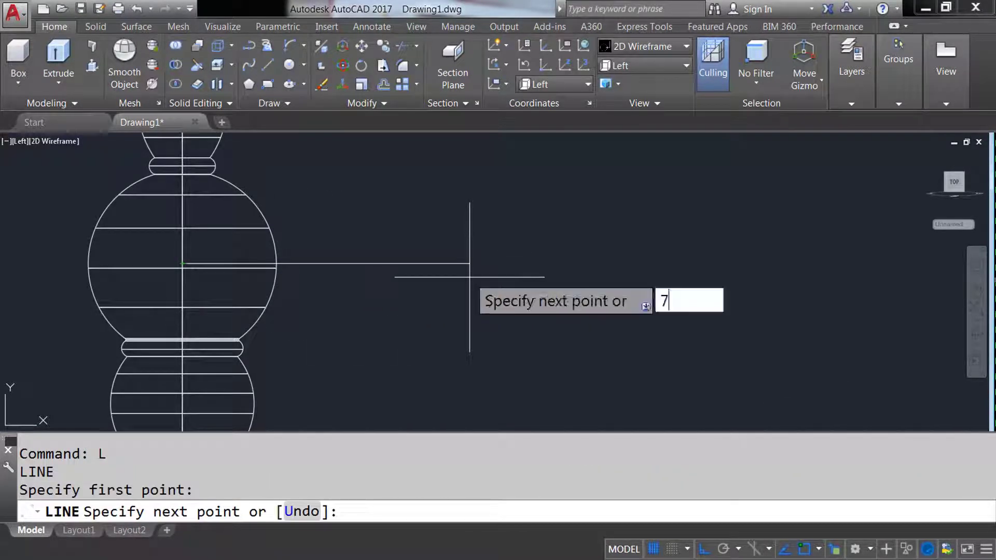
key(Return)
scroll(467, 280, down, 2)
scroll(462, 280, down, 3)
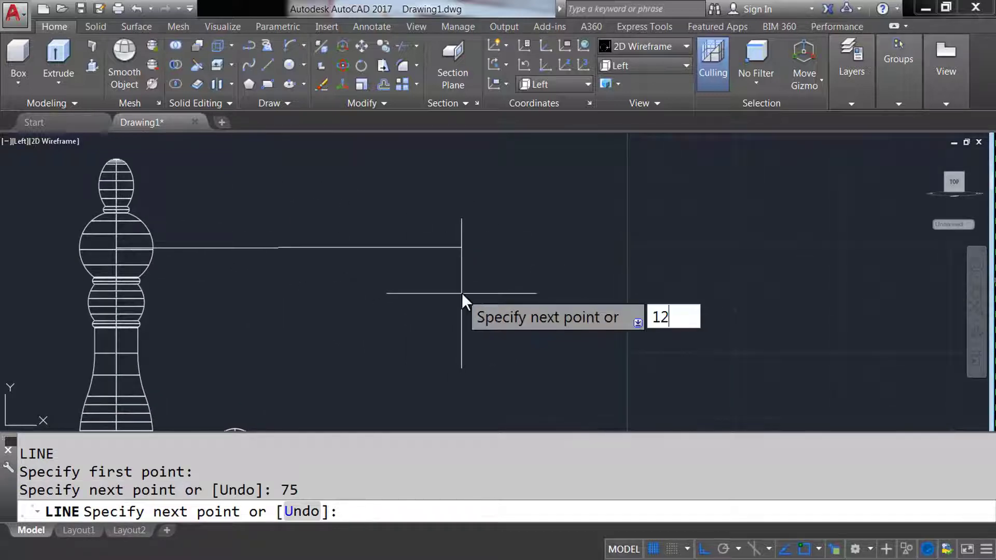
text(5)
key(Return)
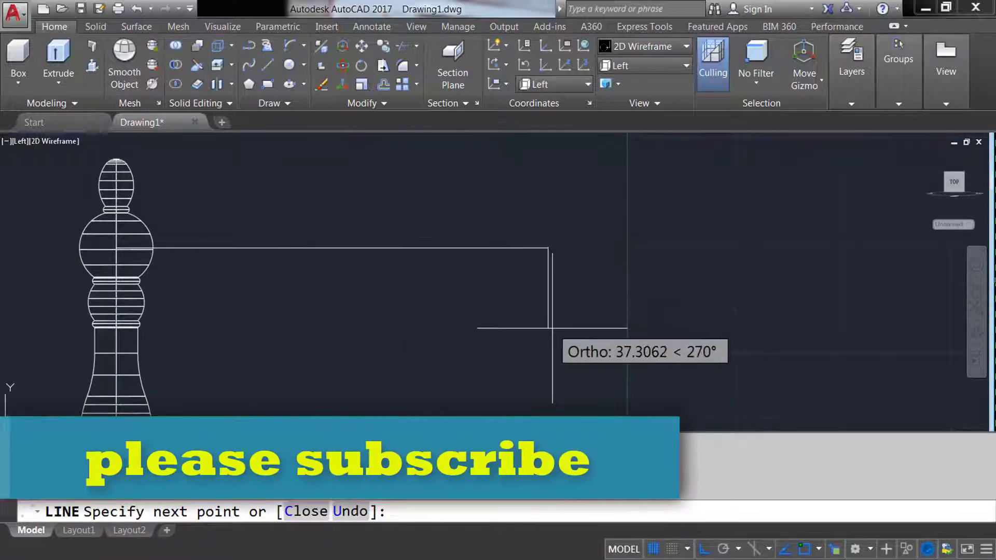
text(1)
key(BackSpace)
key(BackSpace)
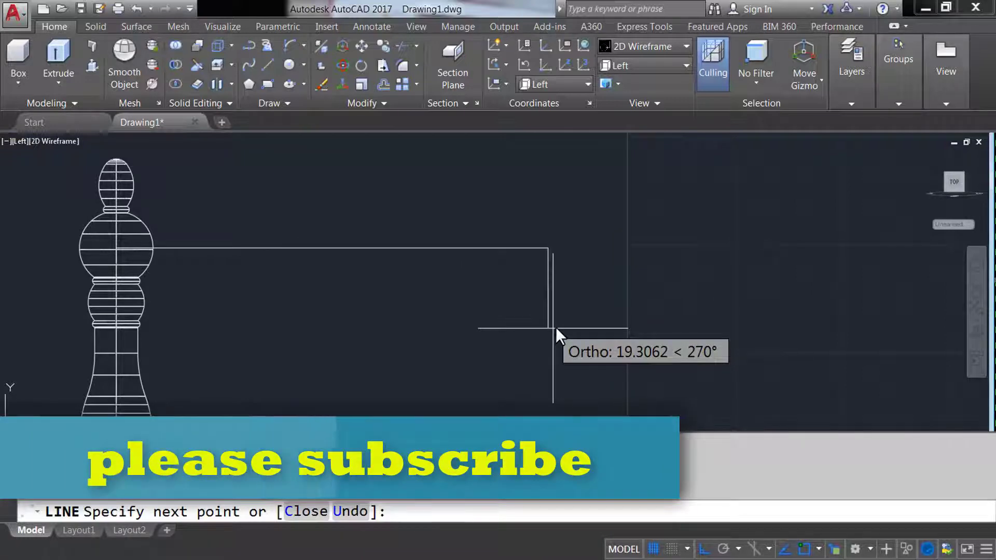
key(Escape)
Step: Erase the unwanted horizontal guide line
click(485, 248)
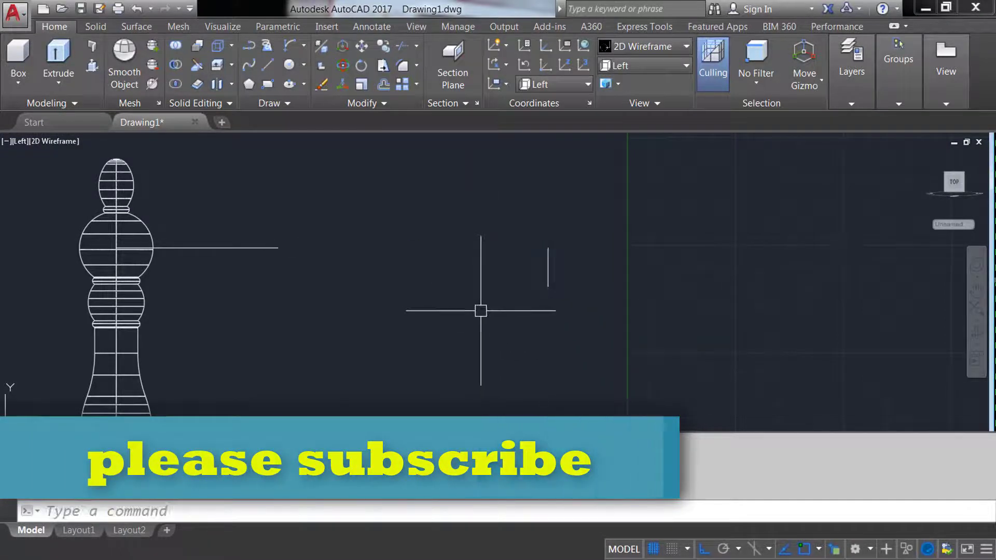
key(Delete)
scroll(449, 289, up, 3)
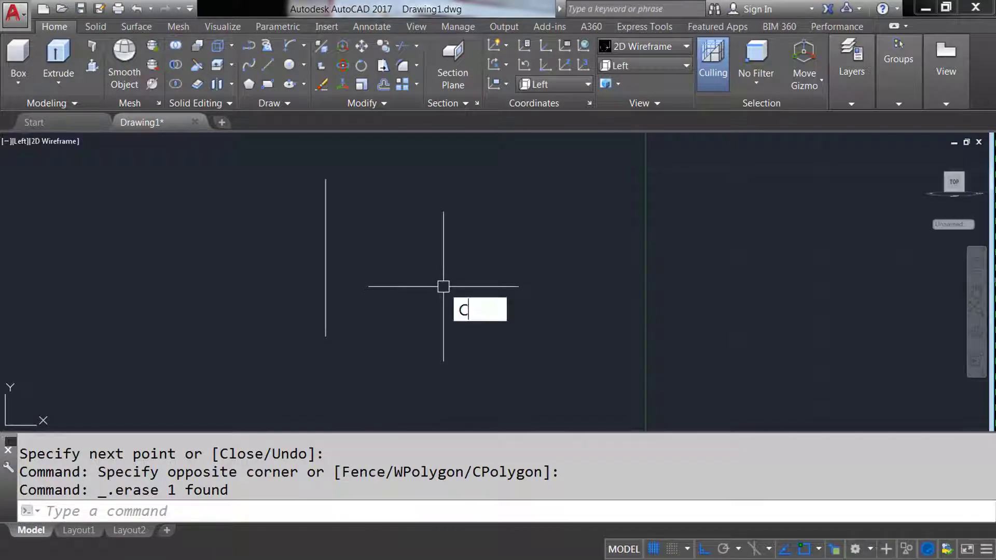
Step: Draw a circle of diameter 5 near the guide lines
key(Return)
click(476, 252)
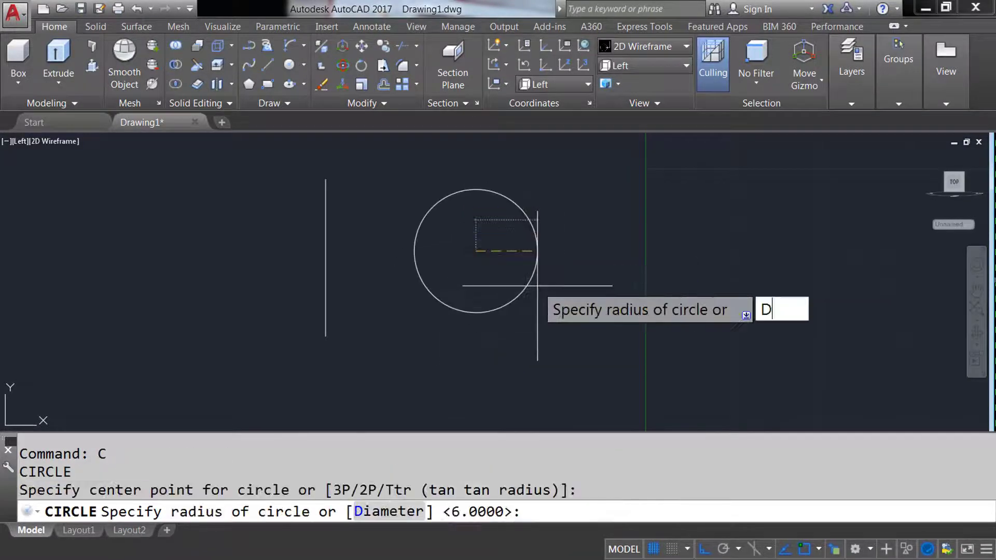
key(Return)
text(5)
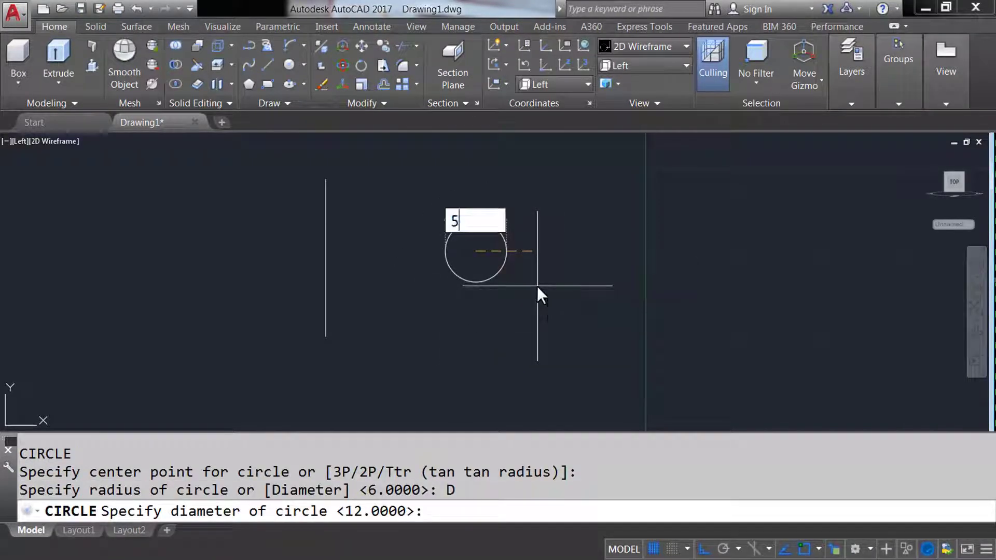
key(Return)
scroll(471, 251, up, 5)
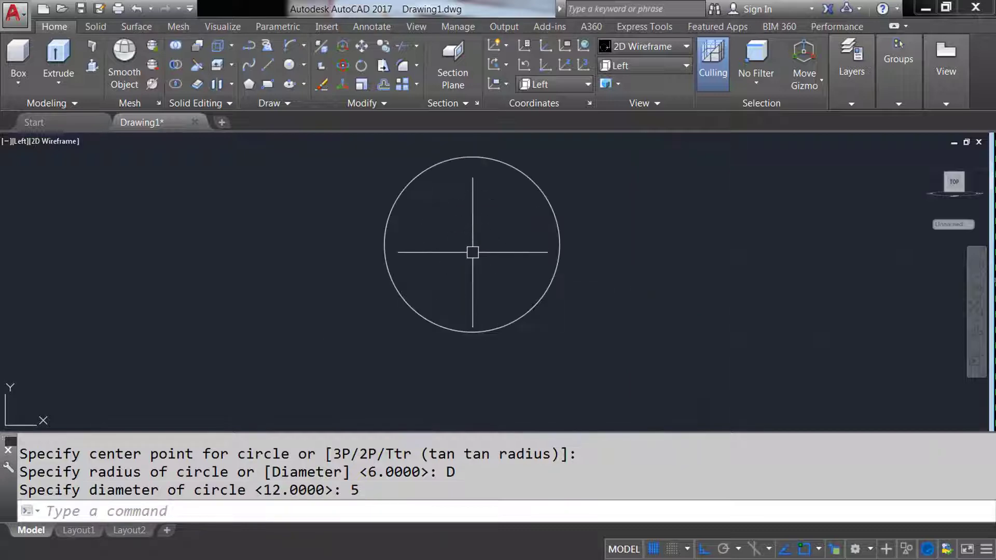
middle_drag(472, 251, 487, 284)
Step: Draw a vertical line through the circle and move it 1 unit left
text(L)
key(Return)
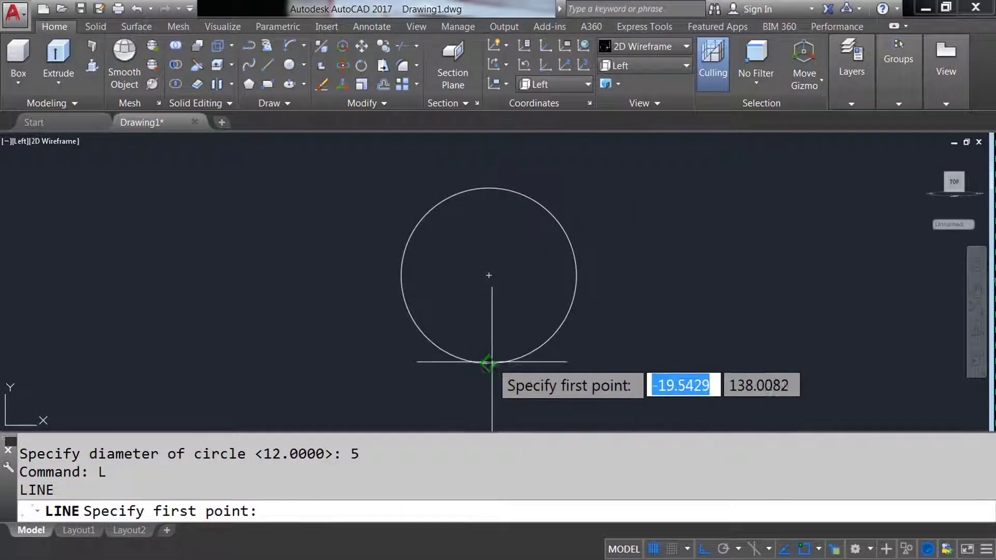
click(489, 363)
click(488, 188)
text(M)
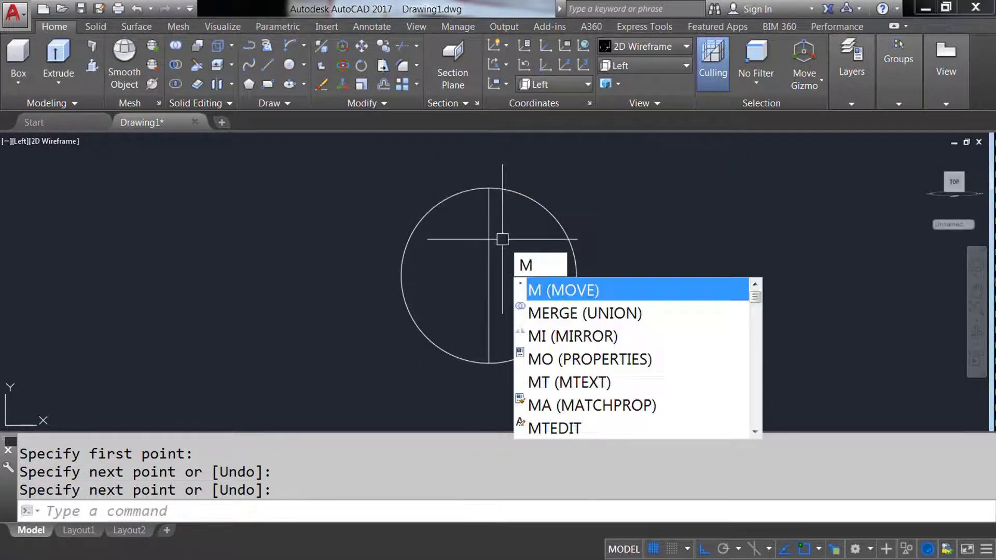
key(Return)
click(489, 234)
key(Return)
click(489, 188)
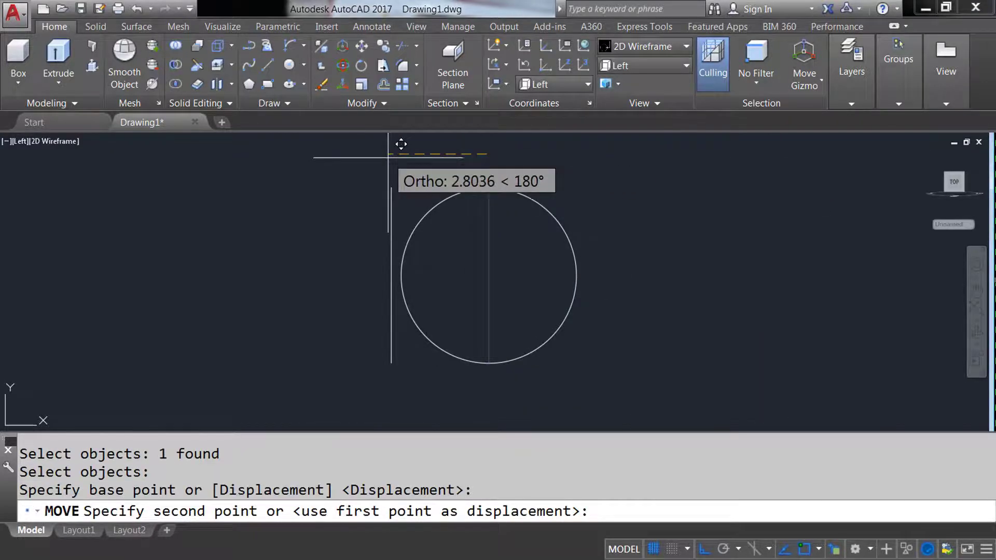
text(1)
key(Return)
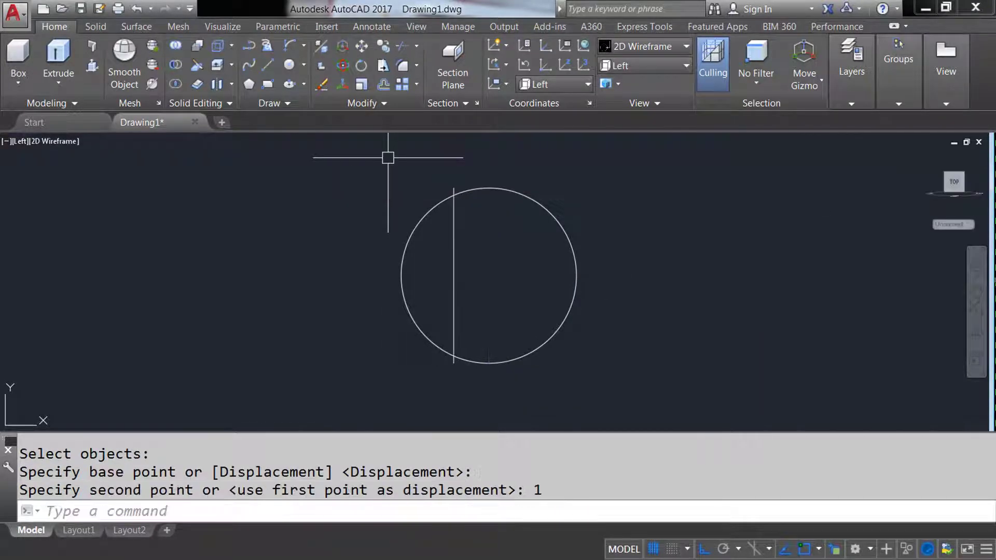
Step: Add top and bottom lines joining the circle to the vertical line
text(L)
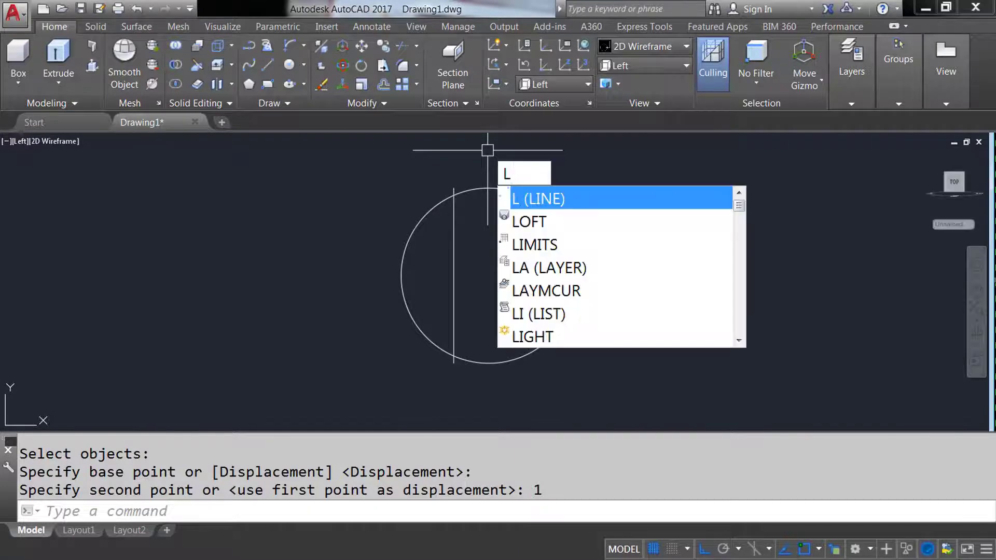
key(Return)
click(488, 188)
click(454, 188)
key(Return)
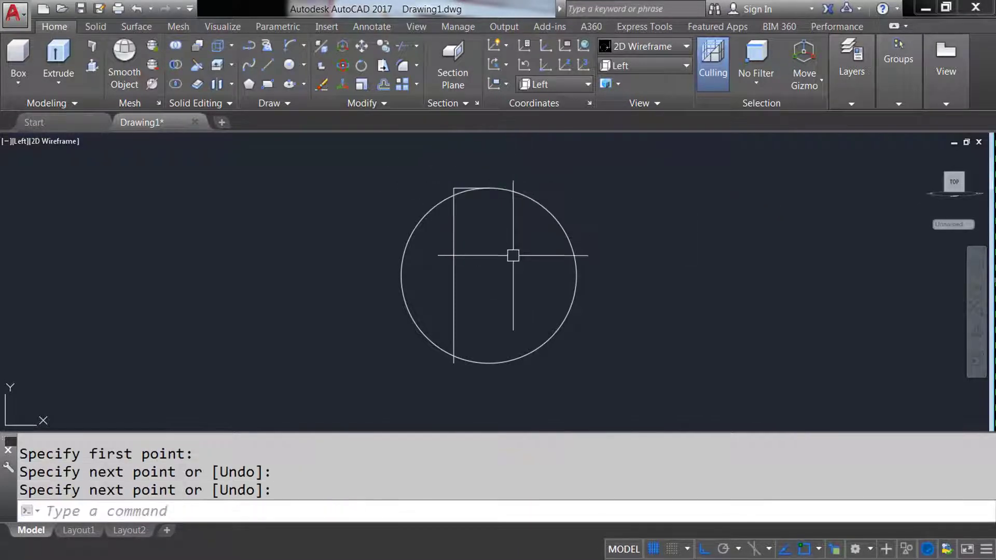
key(Return)
click(489, 363)
key(Return)
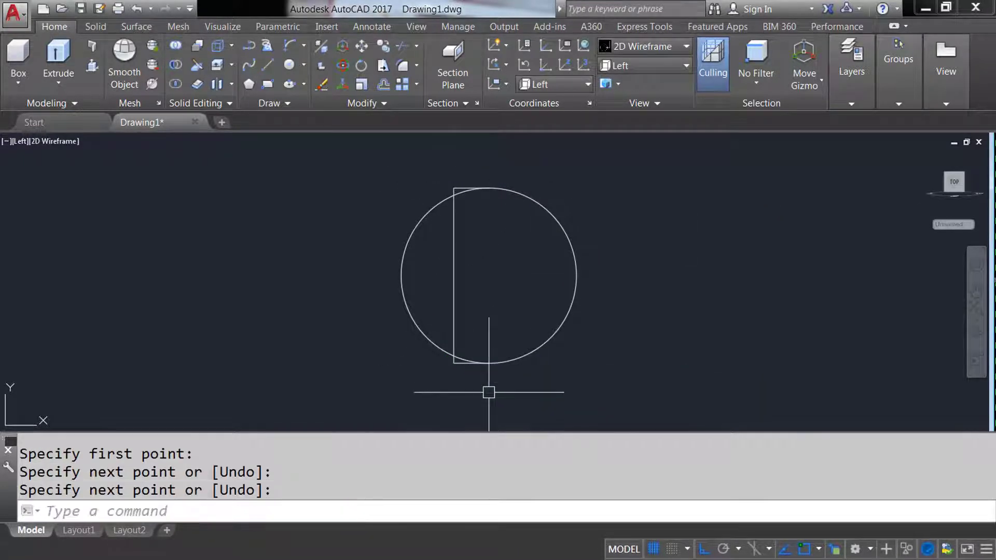
text(TR)
Step: Trim away the circle's left arc between the top and bottom lines
key(Return)
click(466, 363)
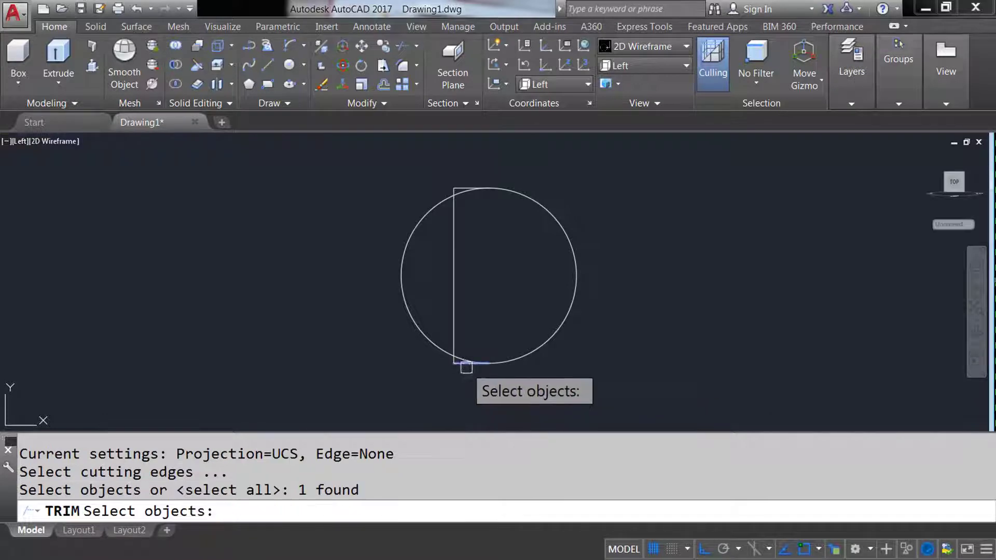
click(462, 184)
key(Return)
click(432, 205)
key(Return)
text(BPO)
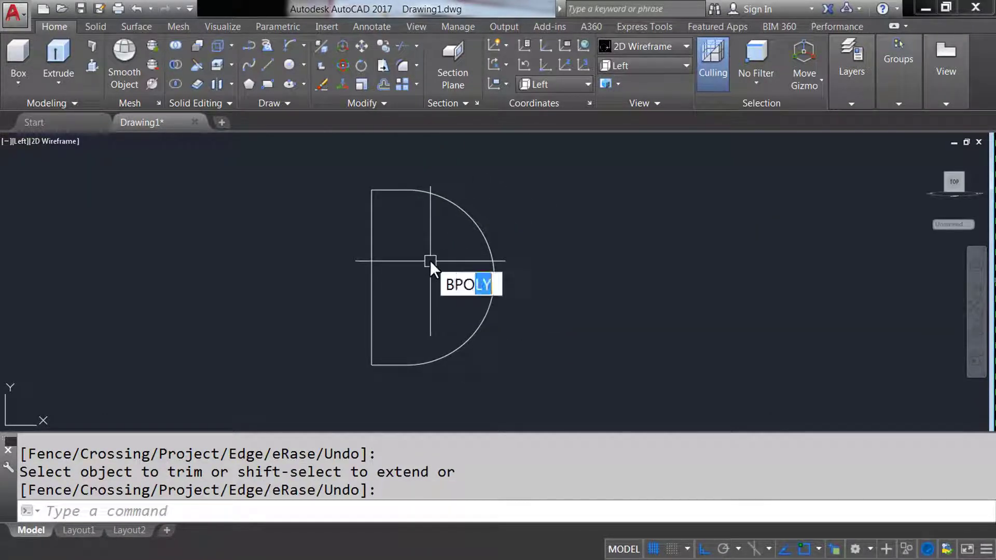
Step: Create a boundary polyline from inside the D shape and select it to move
key(Return)
click(430, 214)
key(Return)
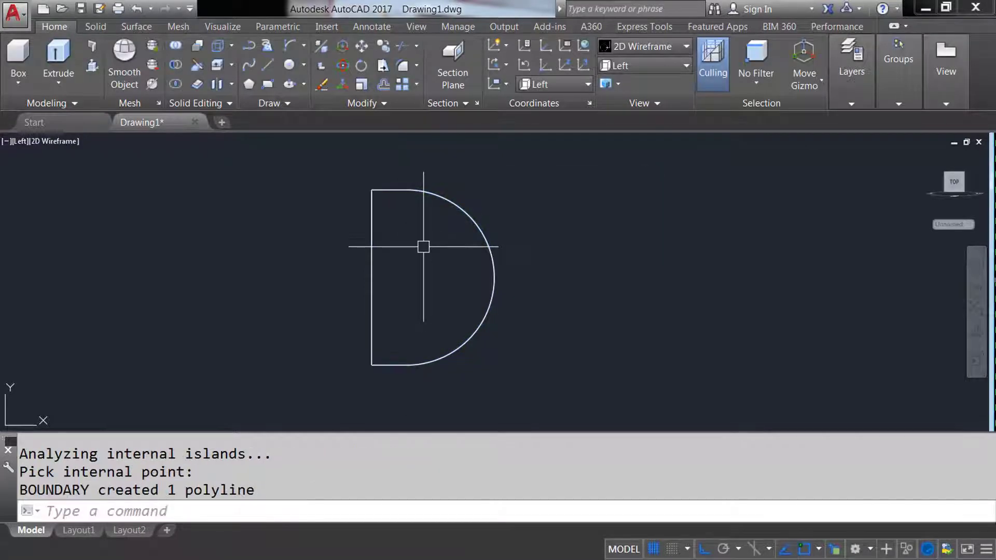
text(M)
key(Return)
click(425, 205)
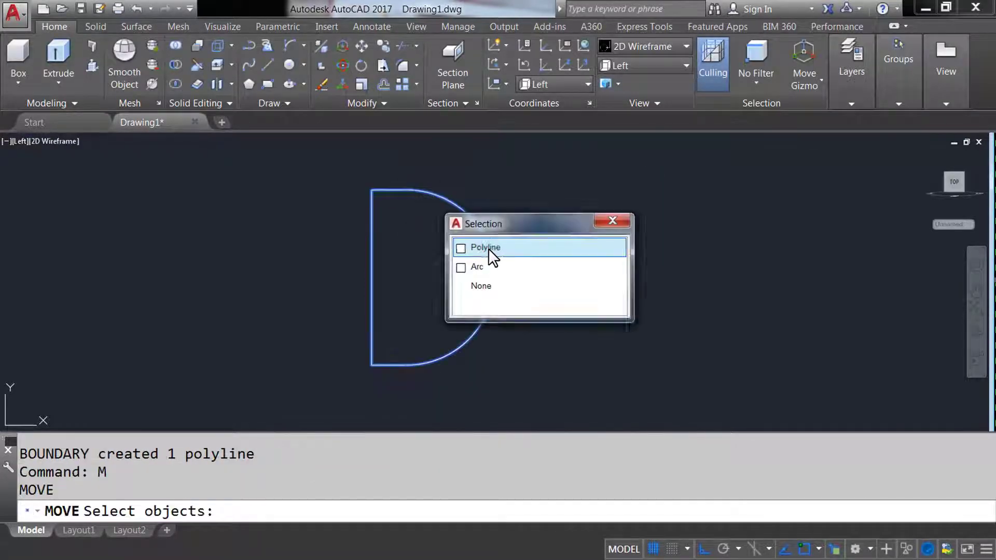
Step: Move the D-shaped boundary polyline off to the right
click(488, 248)
key(Return)
click(449, 229)
click(640, 229)
Step: Erase the leftover trimmed pieces, switch to Top view, and place a new circle's centre
click(524, 366)
click(349, 178)
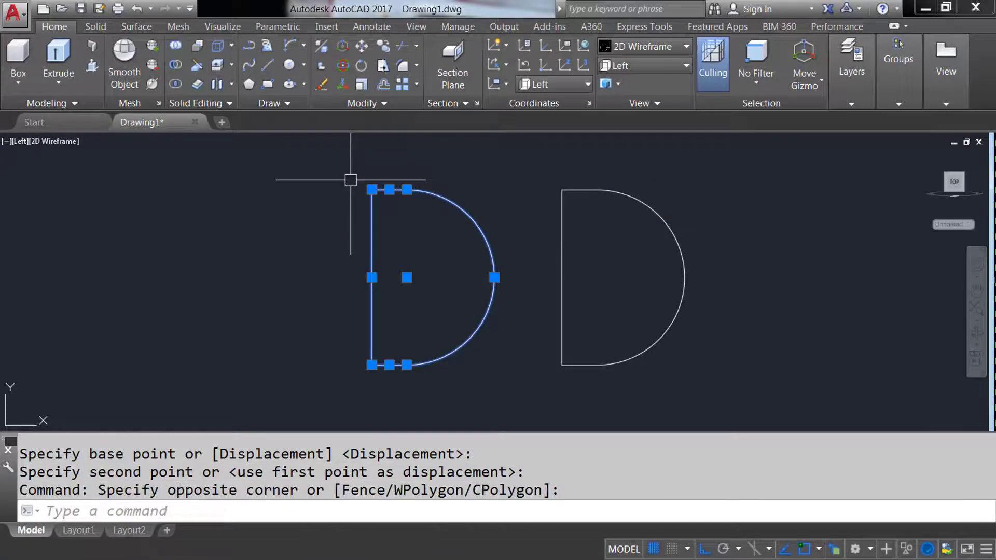
key(Delete)
click(643, 66)
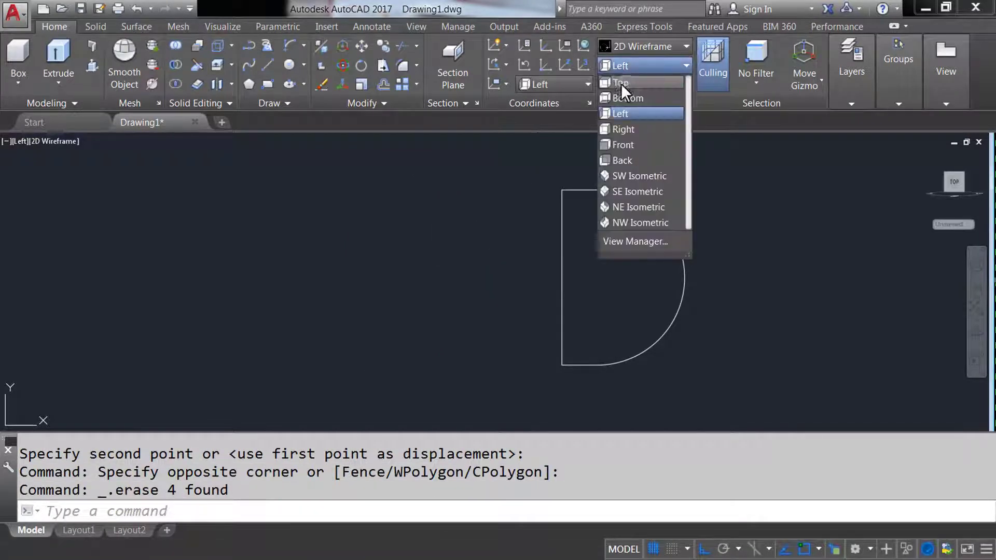
click(621, 83)
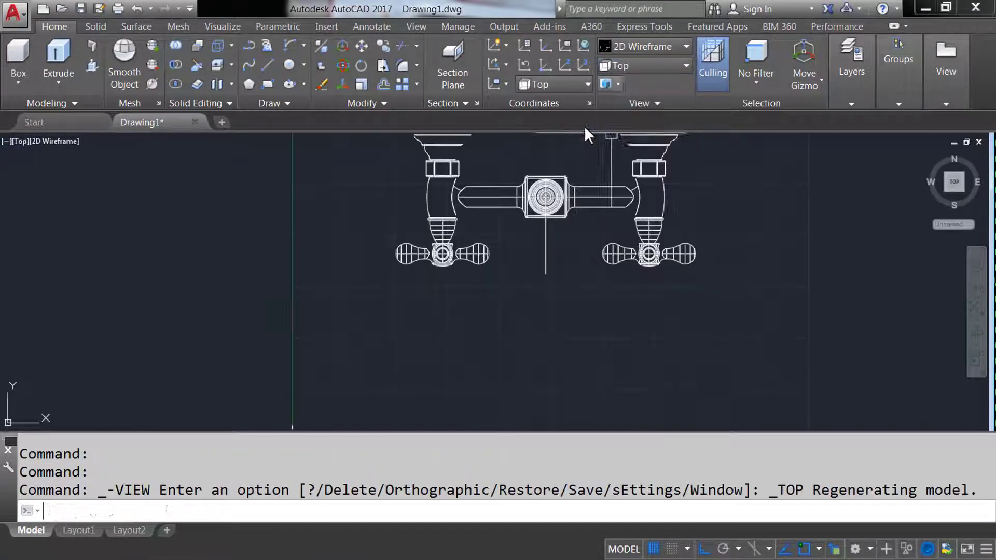
text(C)
key(Return)
click(375, 304)
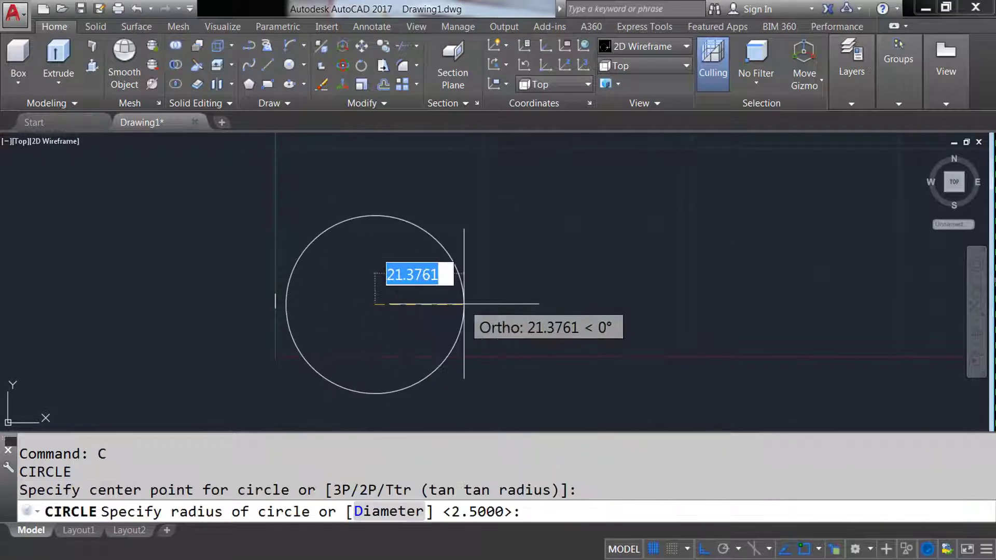
Step: Give the circle a diameter of 25 and copy it to the right
text(D)
key(Return)
text(25)
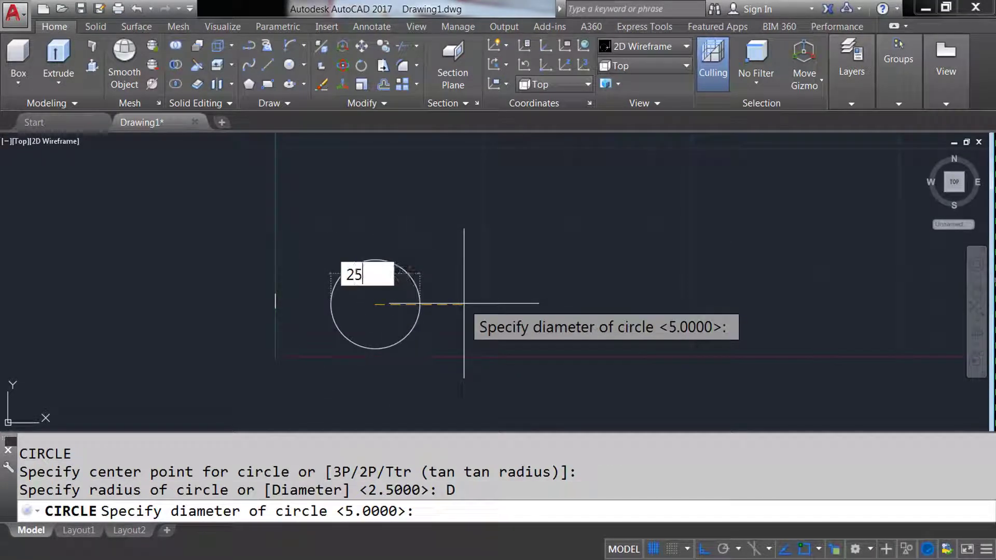
key(Return)
text(CO)
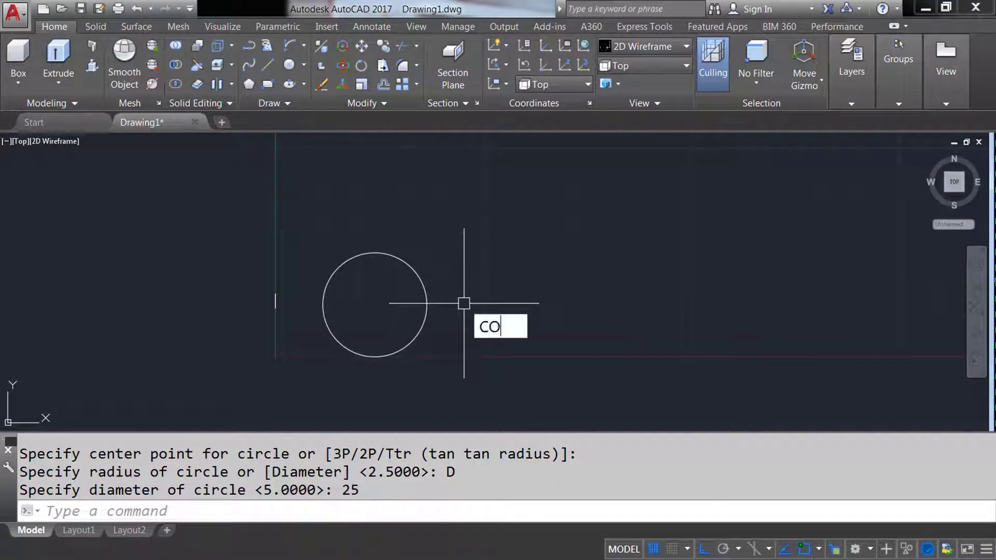
key(Return)
click(426, 300)
key(Return)
click(453, 249)
click(596, 247)
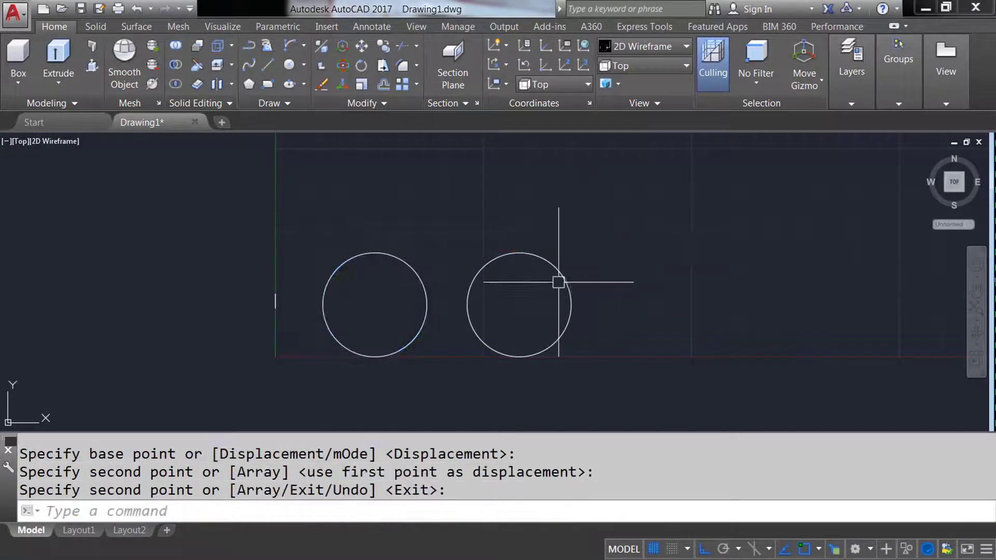
Step: Move the D-shaped profile down beside the first circle's edge in a 3D view
shift+middle_drag(389, 303, 390, 303)
shift+middle_drag(487, 293, 485, 285)
scroll(476, 232, down, 3)
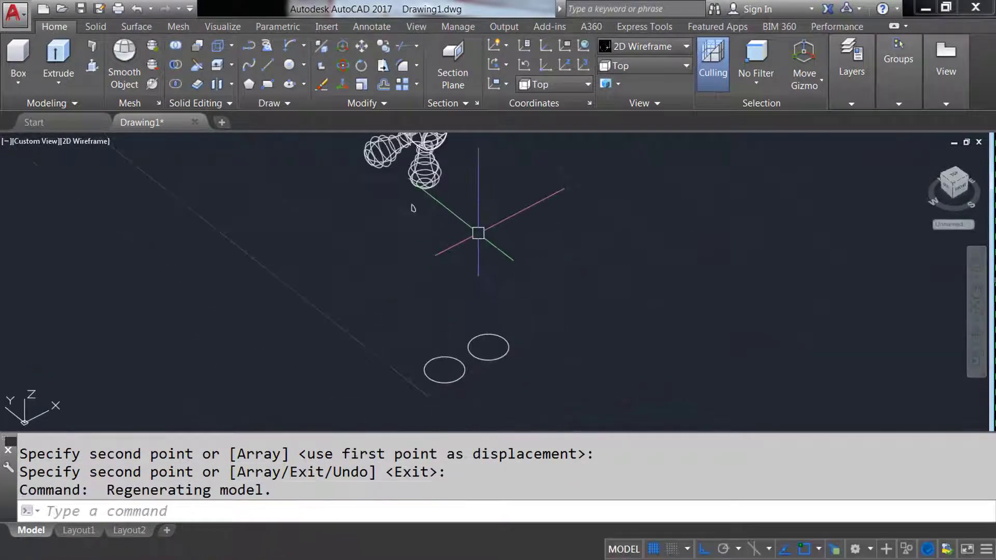
text(M)
key(Return)
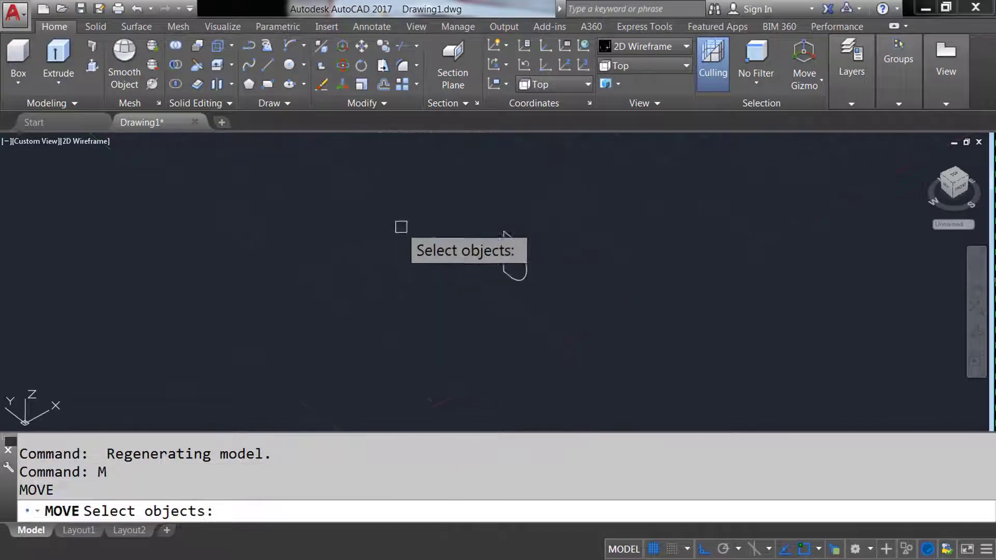
click(514, 274)
key(Return)
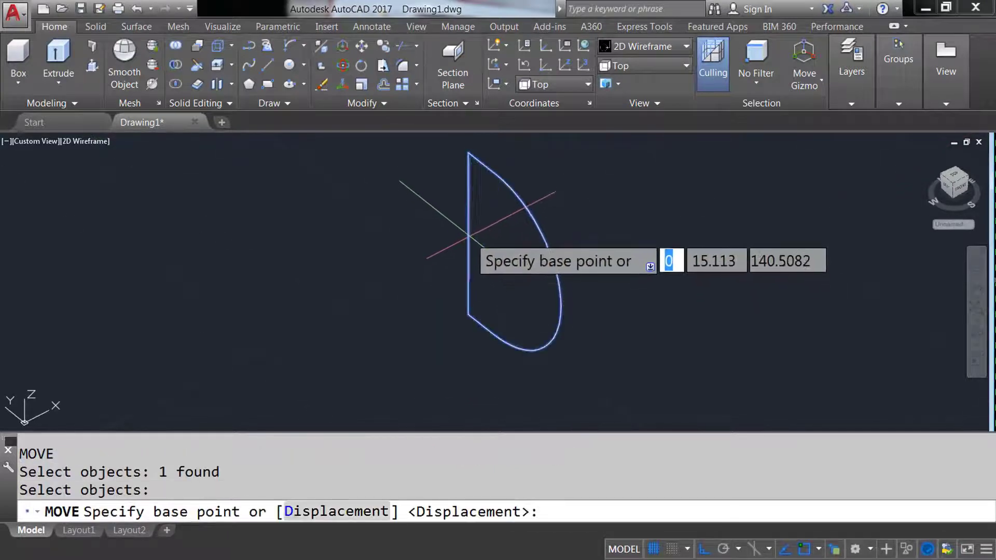
click(468, 236)
scroll(467, 207, down, 3)
scroll(425, 249, up, 5)
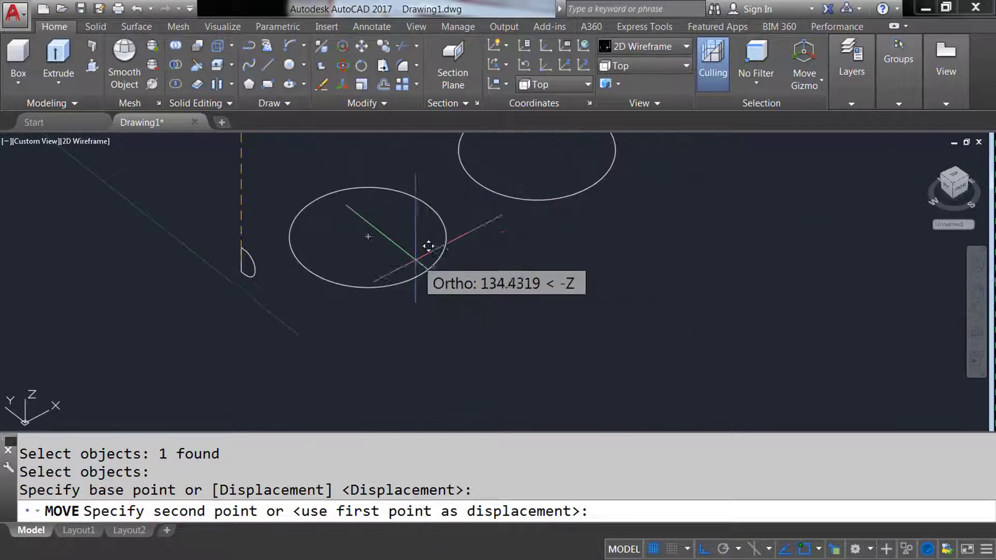
click(430, 262)
shift+middle_drag(399, 271, 399, 249)
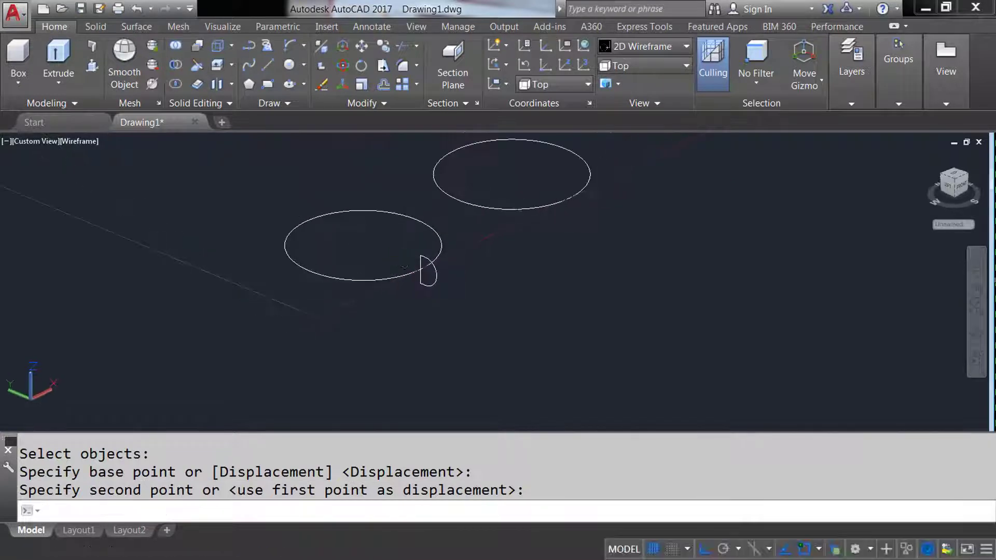
scroll(399, 244, up, 3)
Step: Sweep the D-shaped outline around the left circle to form a ring
key(Return)
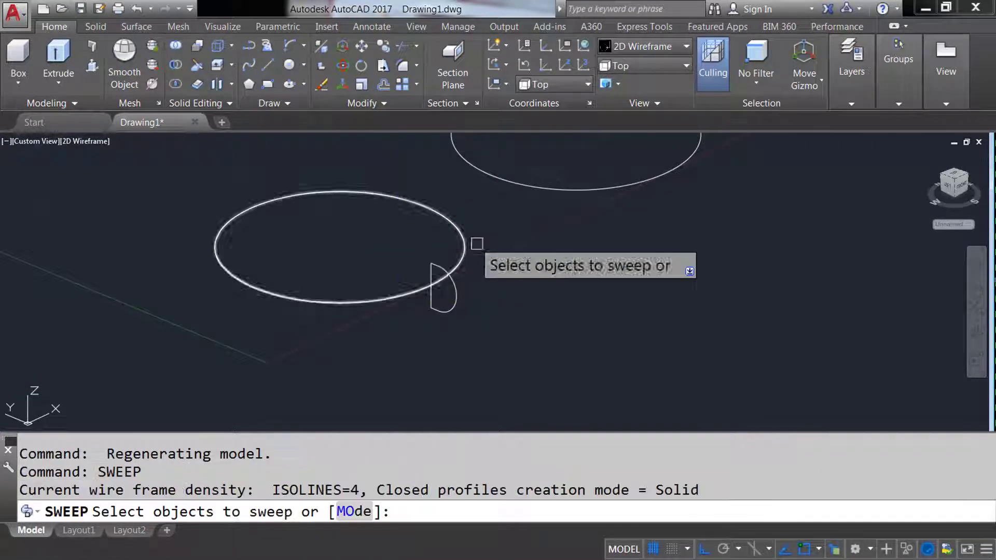
click(434, 285)
key(Return)
scroll(398, 286, down, 2)
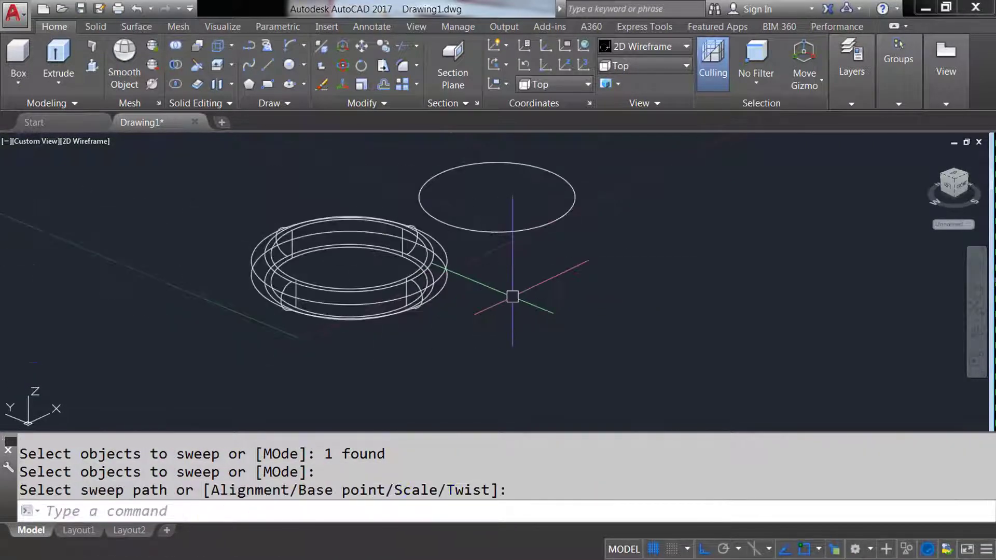
click(481, 327)
Step: Extrude the right circle 18 units into a cylinder
text(EXTRU)
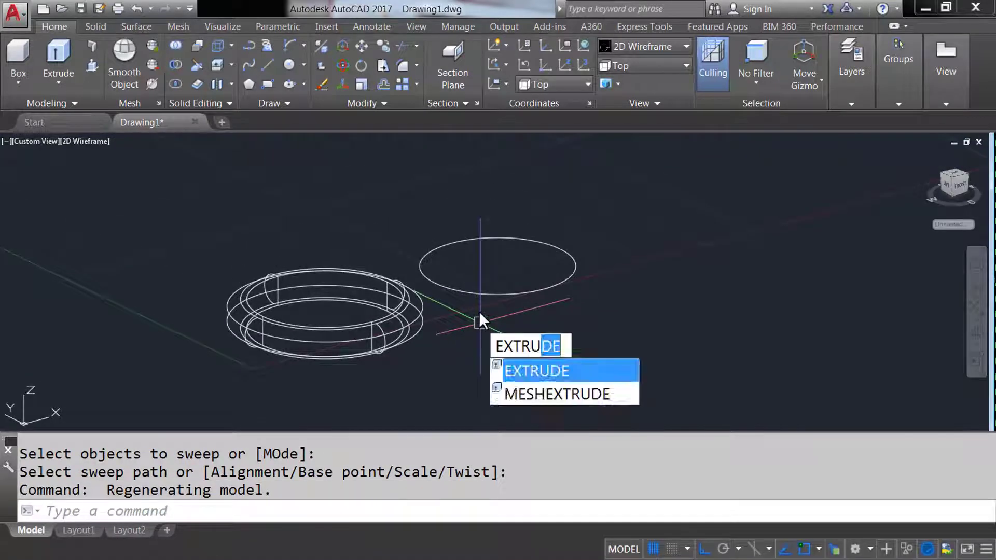
text(DE)
key(Return)
click(486, 292)
key(Return)
text(18)
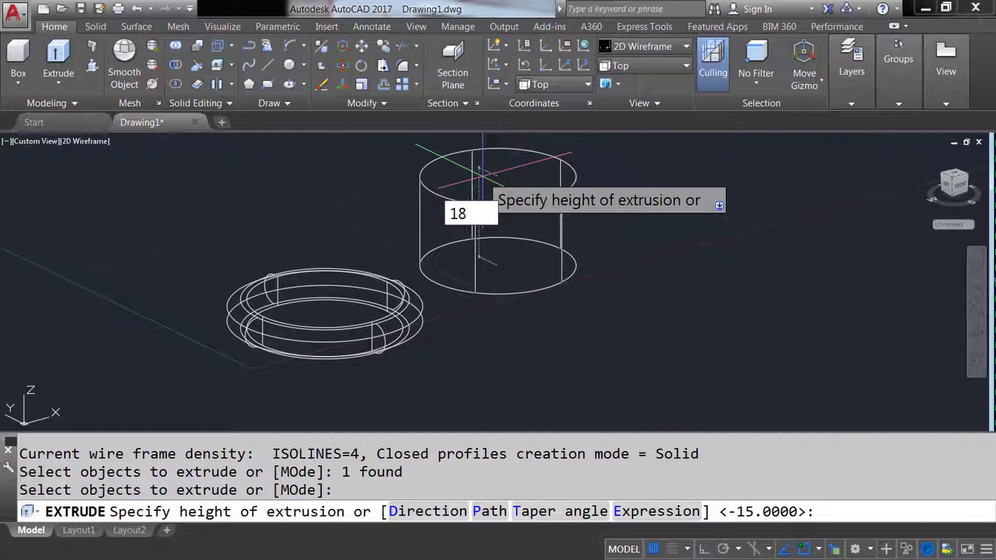
key(Return)
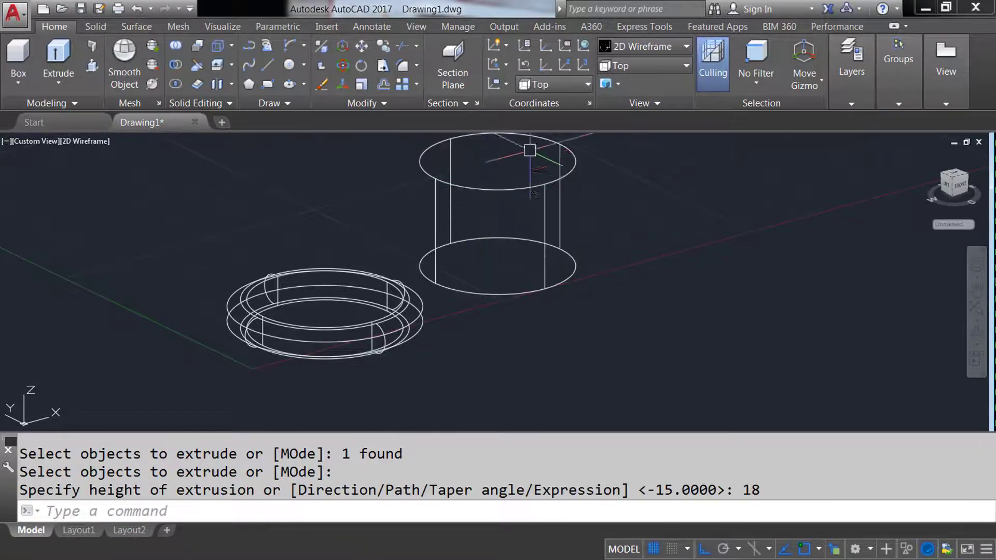
Step: Shade the model Realistic and orbit to inspect the new solids
click(638, 52)
click(817, 76)
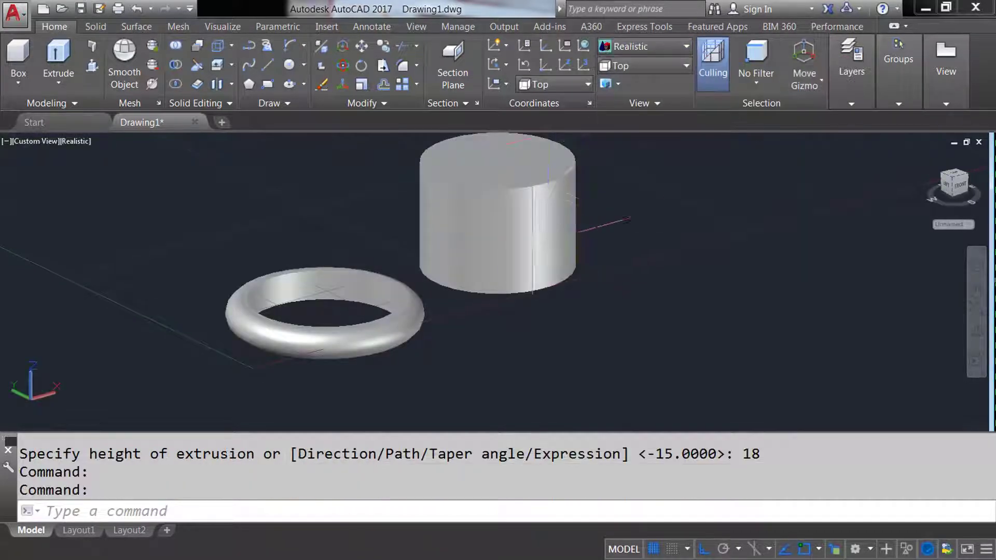
click(507, 263)
mouse_move(506, 263)
shift+middle_down()
mouse_move(511, 246)
mouse_move(498, 244)
shift+middle_up()
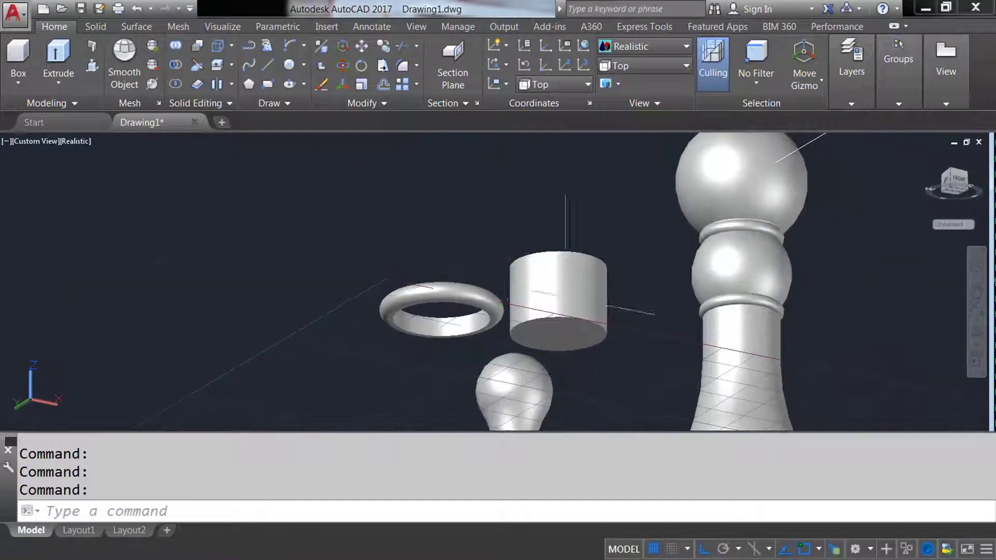
scroll(570, 315, up, 3)
scroll(570, 315, up, 2)
Step: Centre the cylinder in view and switch to 2D Wireframe
middle_drag(571, 315, 526, 311)
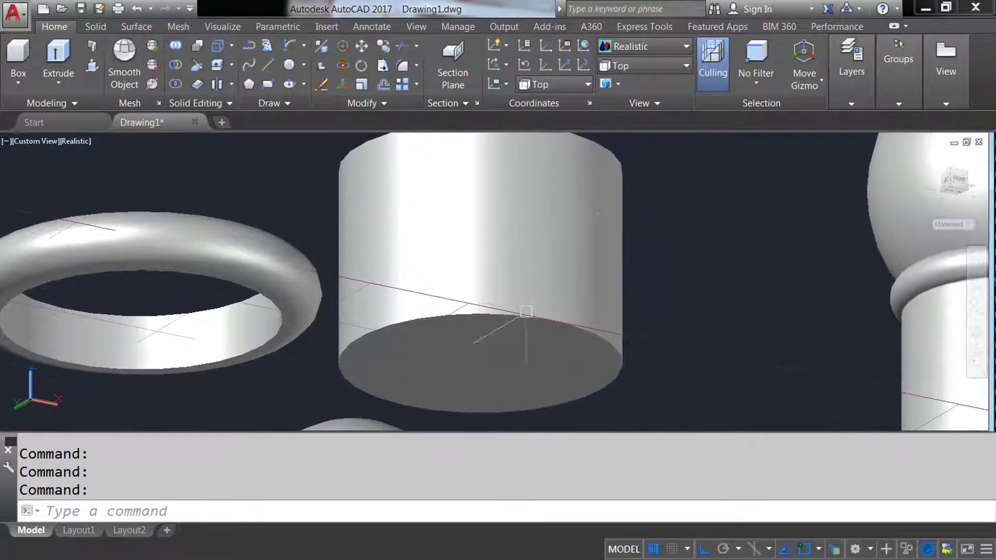
click(642, 45)
click(632, 73)
text(SOLIDEDIT)
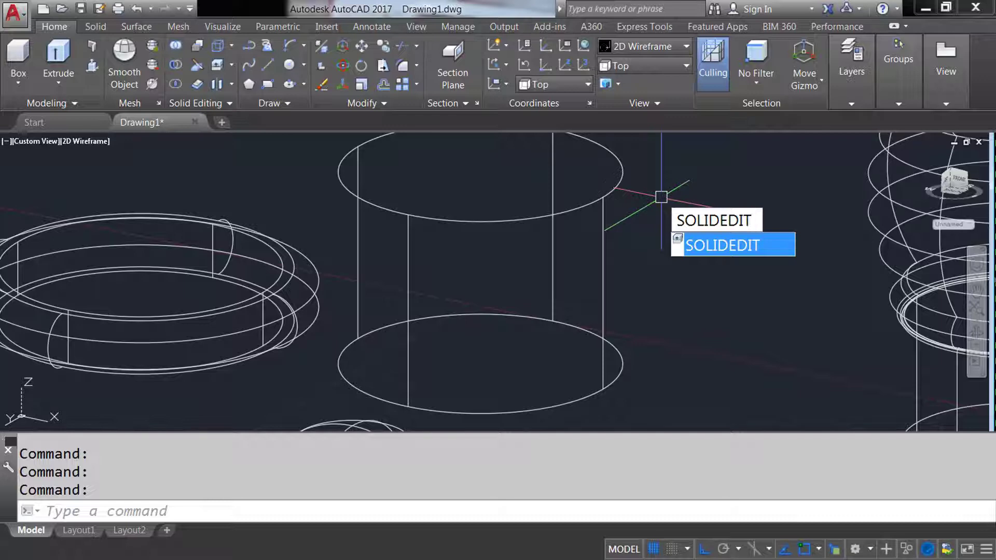
Step: Shell the cylinder to a 2-unit wall with its bottom face removed
key(Return)
text(B)
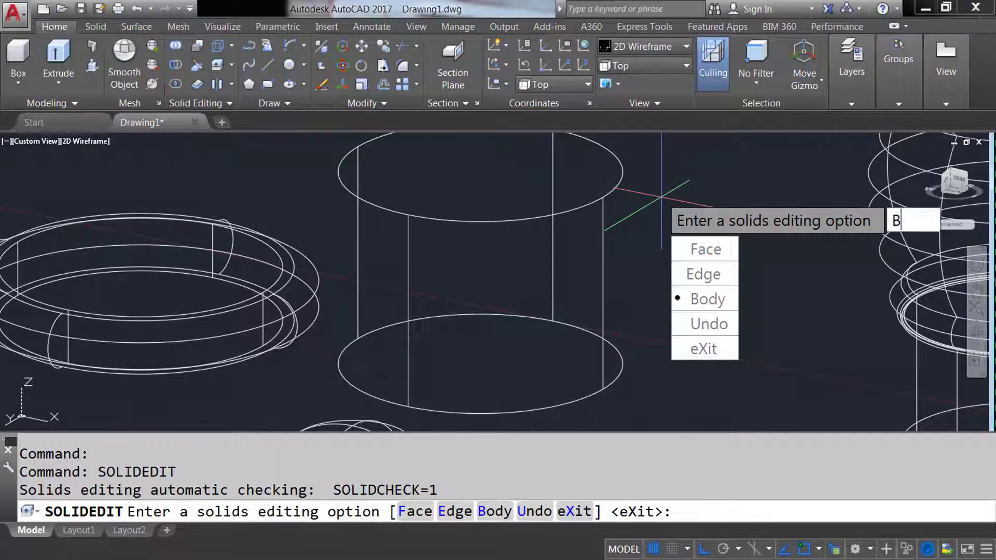
key(Return)
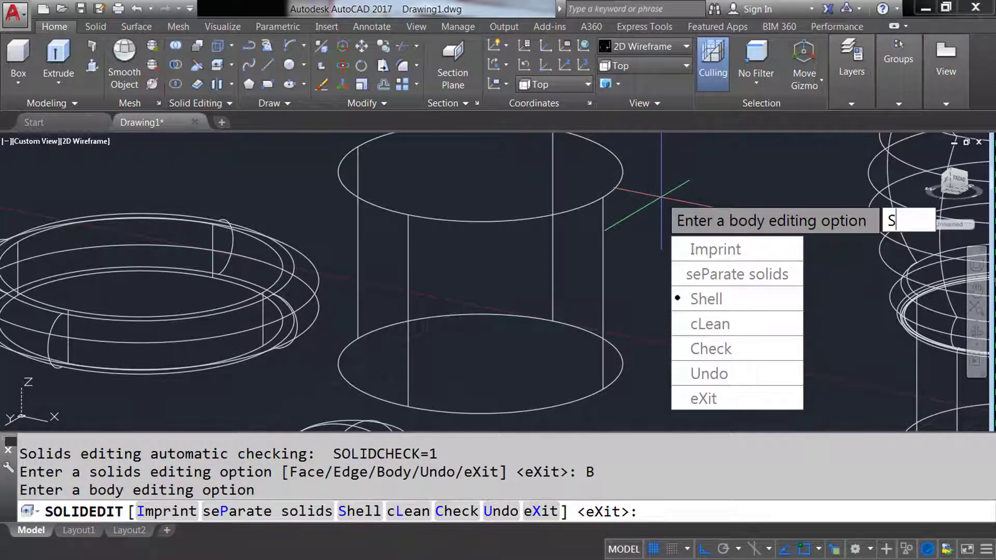
key(Return)
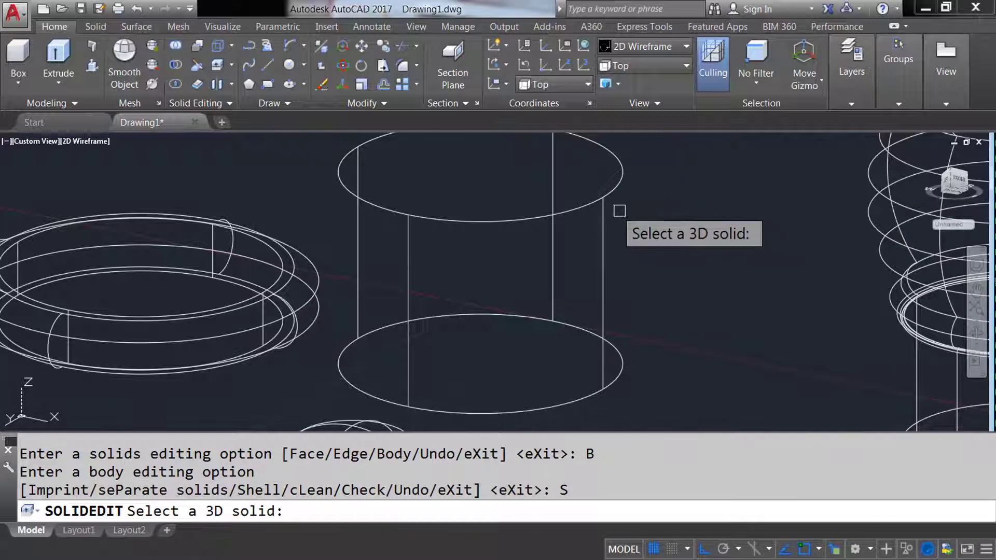
click(599, 200)
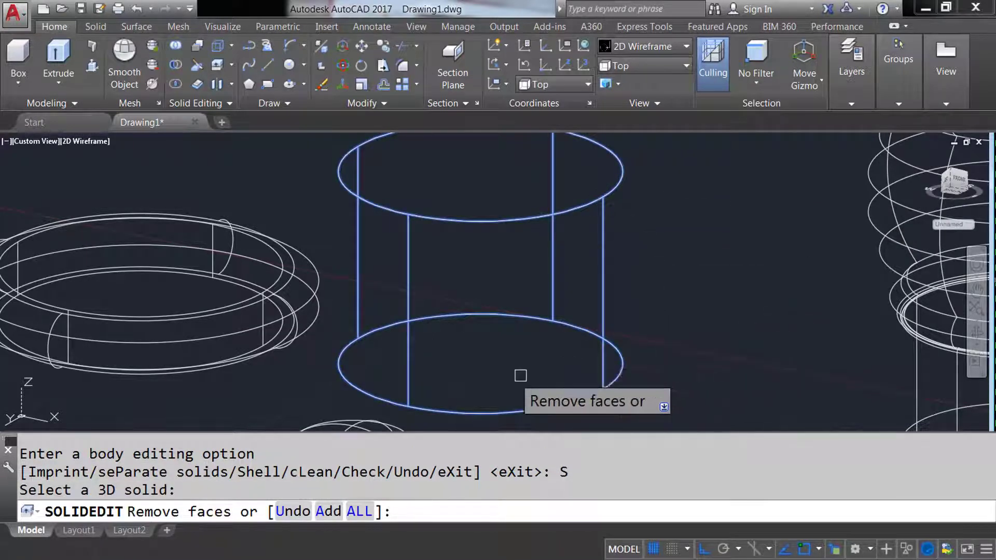
click(473, 356)
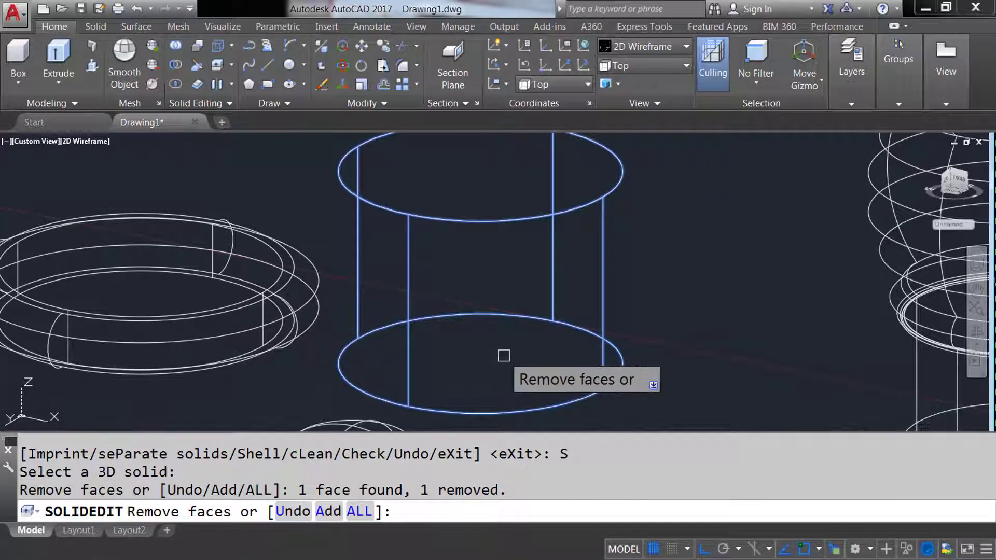
key(Return)
text(2)
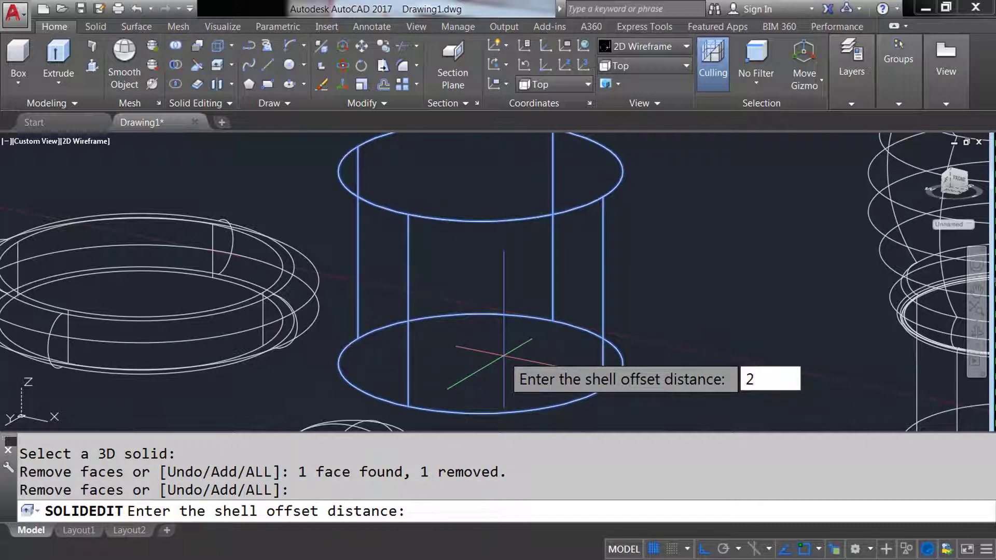
key(Return)
key(Return)
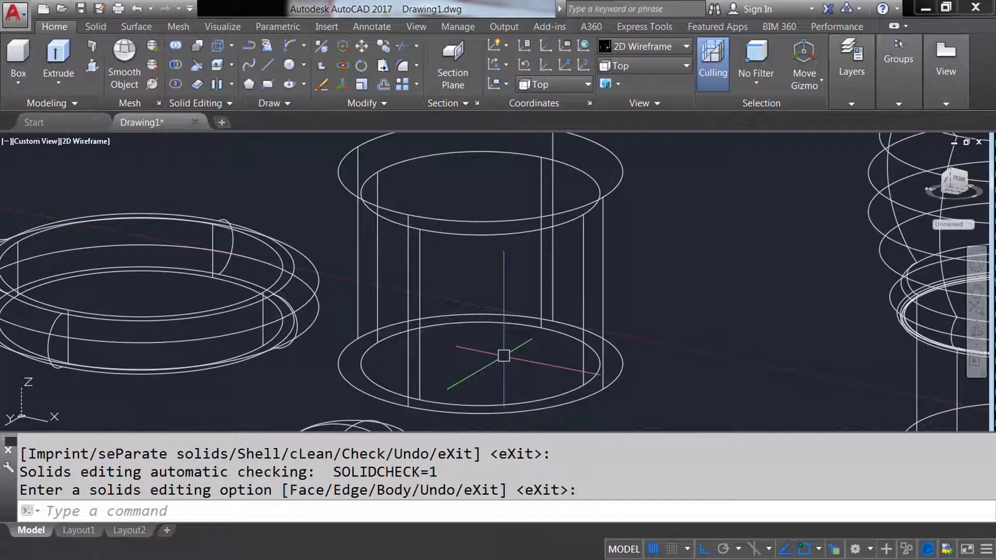
Step: Inspect the hollow tube in Realistic shading, then return to 2D Wireframe
click(637, 48)
click(823, 80)
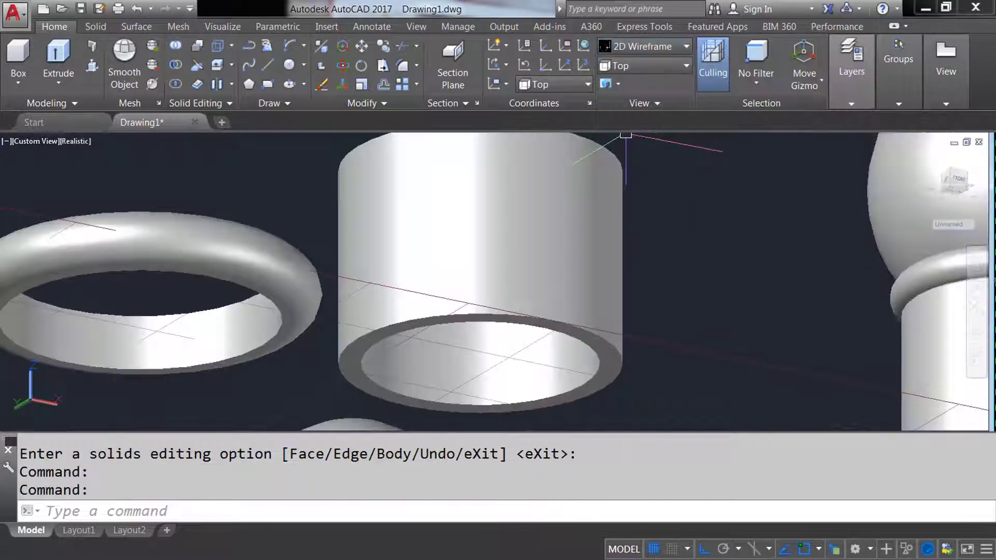
shift+middle_drag(555, 309, 556, 296)
drag(556, 296, 529, 225)
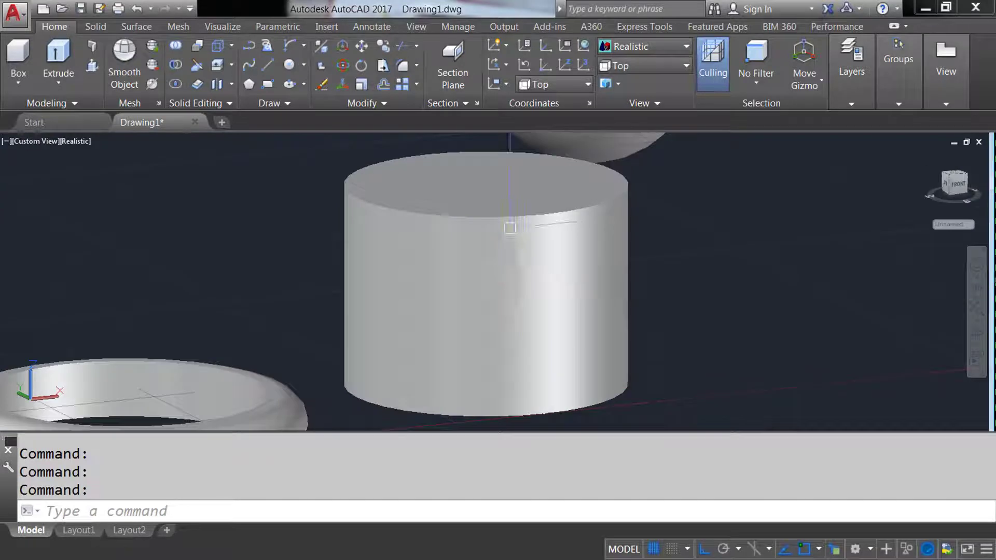
shift+middle_drag(510, 228, 520, 329)
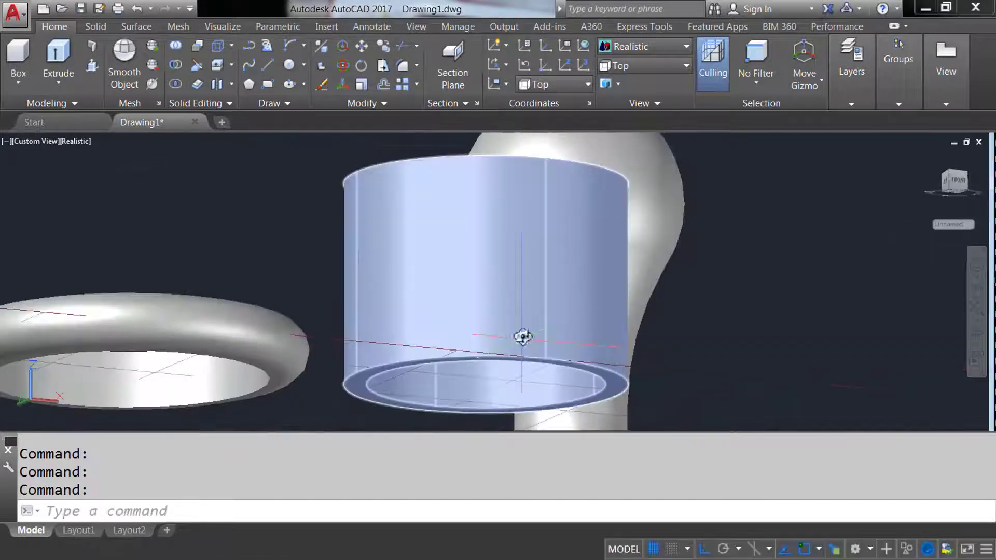
click(643, 48)
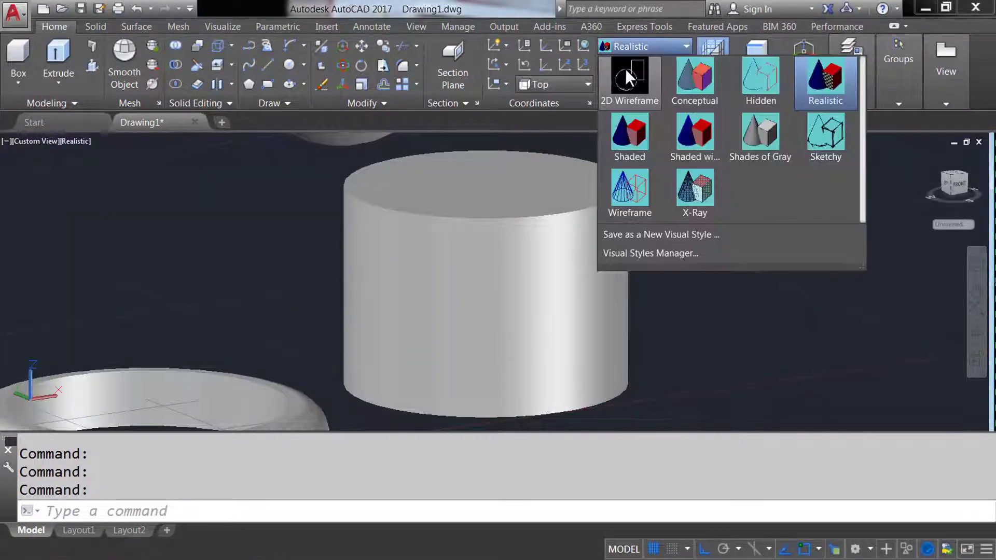
click(630, 87)
scroll(518, 233, down, 3)
mouse_move(518, 234)
shift+middle_down()
mouse_move(553, 252)
mouse_move(541, 256)
shift+middle_up()
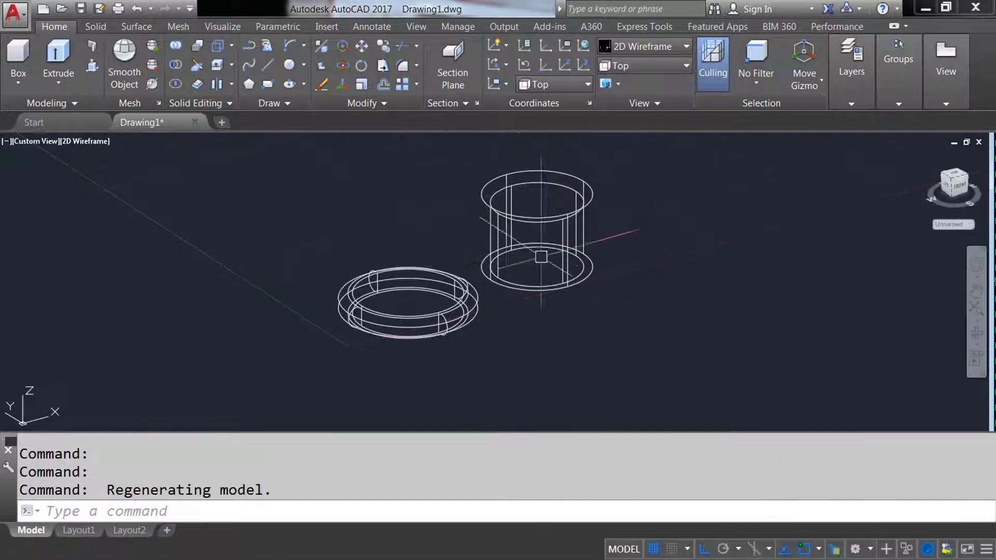
Step: Move the torus ring from its centre to the cylinder's top centre
text(M)
key(Return)
click(415, 329)
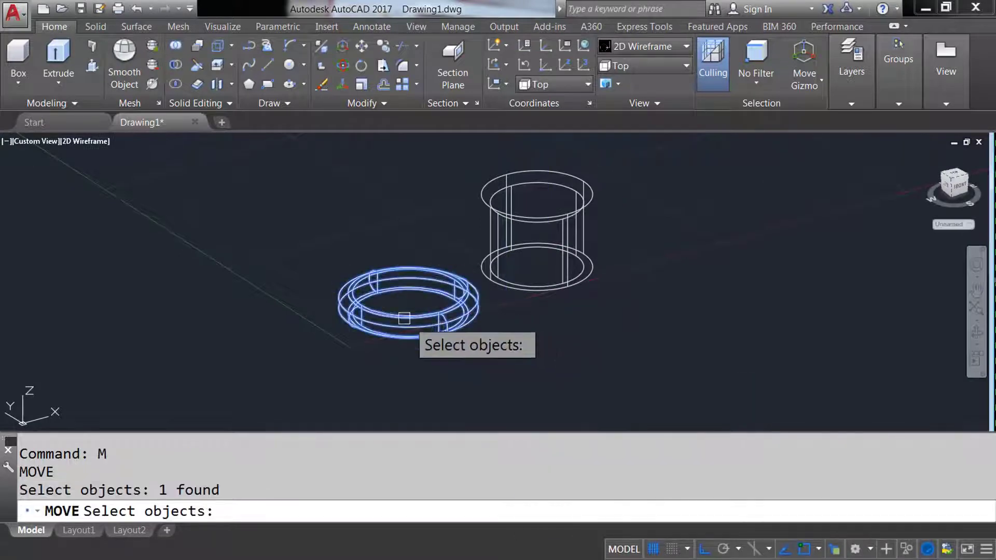
scroll(410, 308, up, 5)
middle_drag(417, 304, 420, 349)
key(Return)
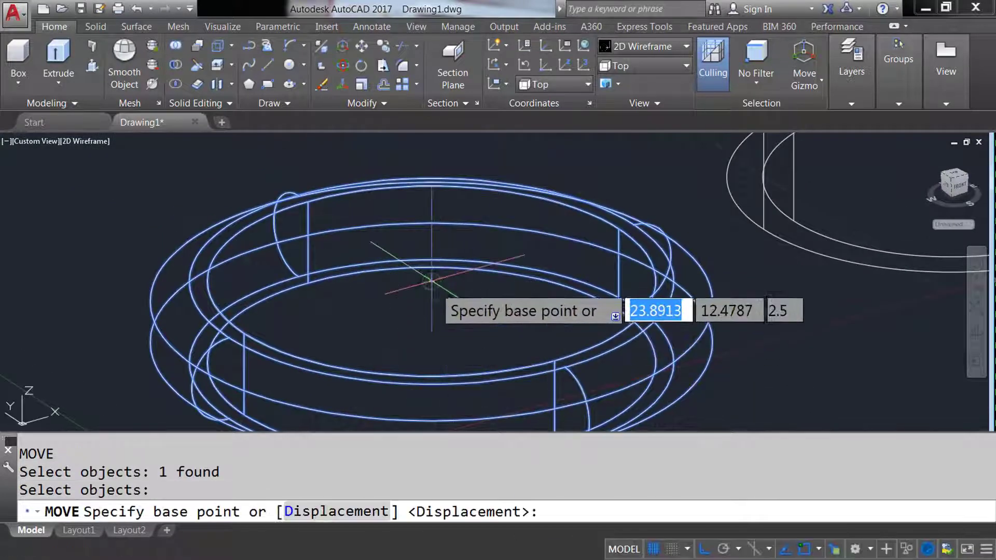
click(433, 284)
scroll(446, 271, down, 3)
scroll(409, 293, up, 2)
scroll(363, 280, up, 2)
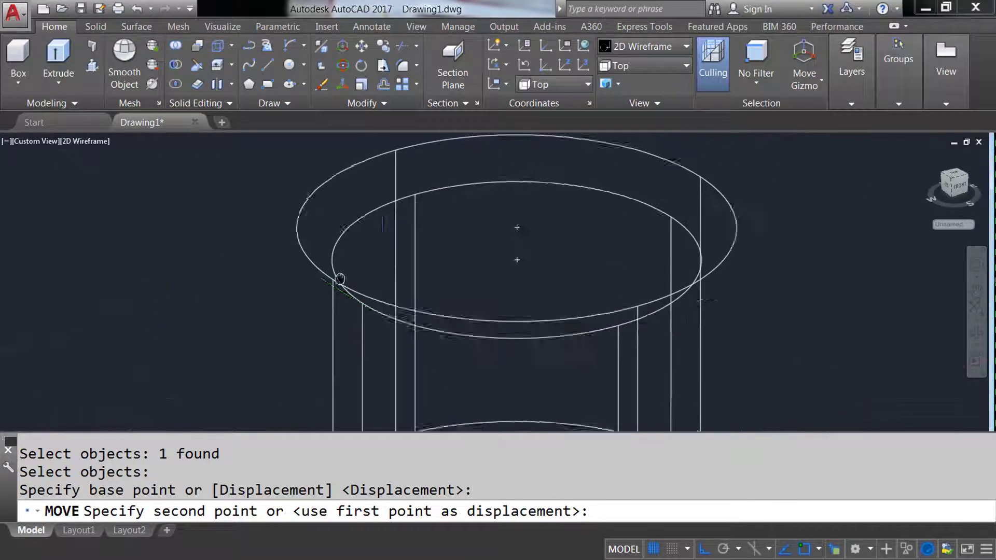
scroll(483, 254, down, 2)
click(493, 224)
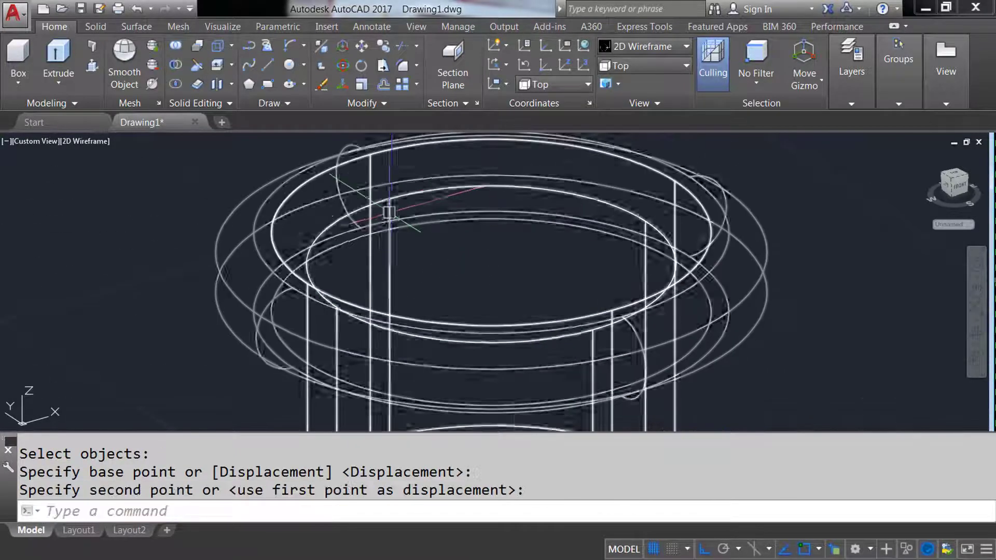
Step: Move the ring 6.5 units down along the cylinder
text(m)
key(Return)
click(614, 257)
key(Return)
click(680, 285)
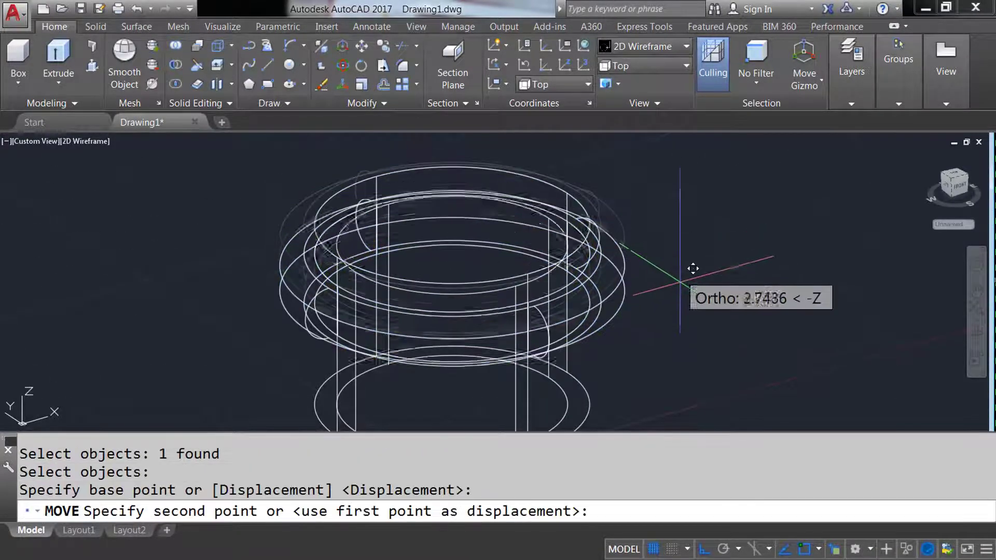
text(6.5)
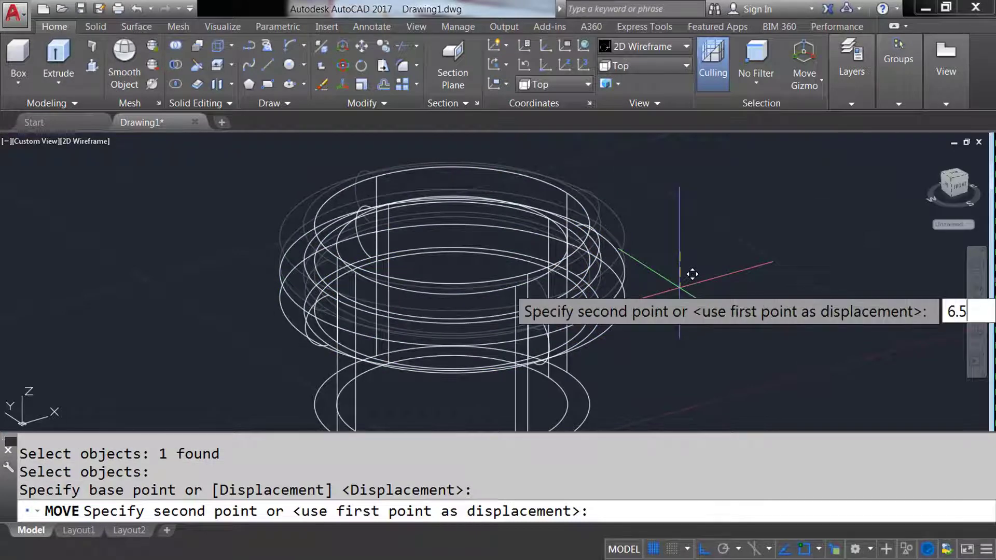
key(Return)
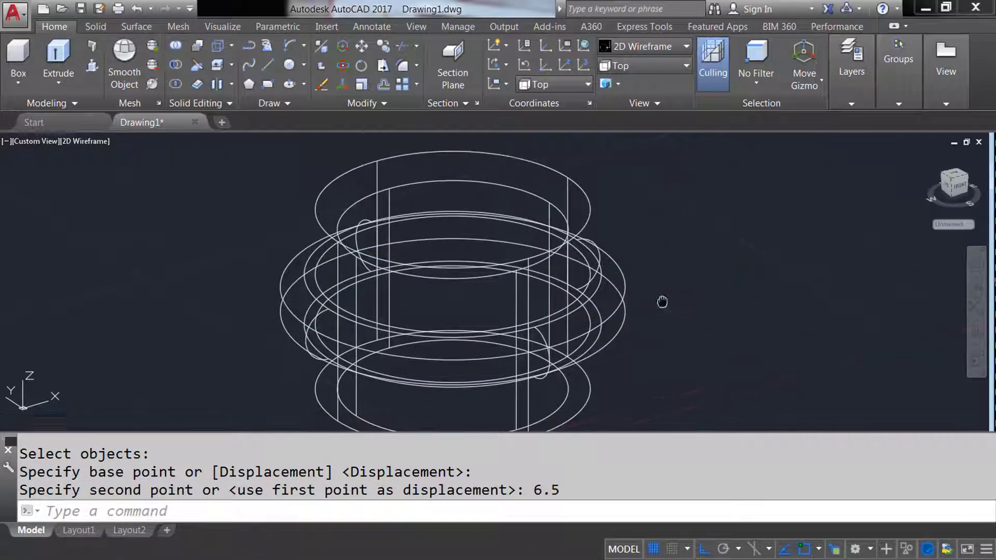
Step: Union the ring and cylinder into one solid
middle_drag(660, 301, 657, 269)
text(UNION)
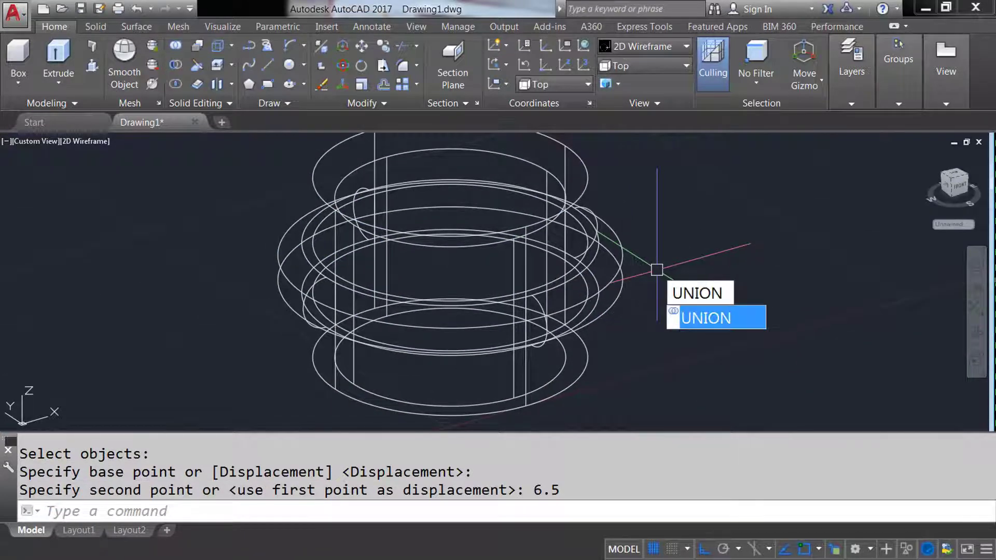
key(Return)
click(660, 371)
click(544, 222)
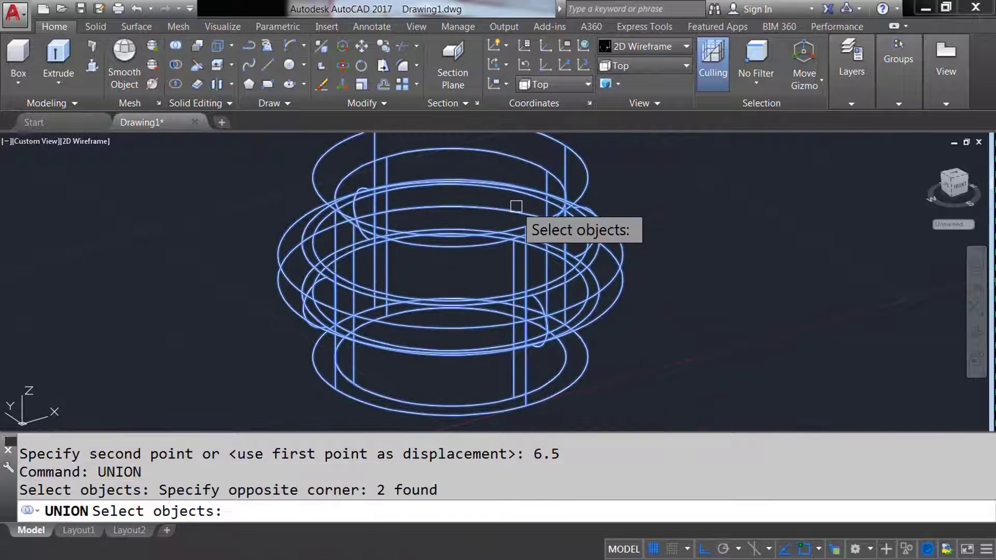
Step: Check the joined solid in Realistic shading, then return to 2D Wireframe
click(637, 45)
click(826, 91)
shift+middle_drag(645, 249, 570, 253)
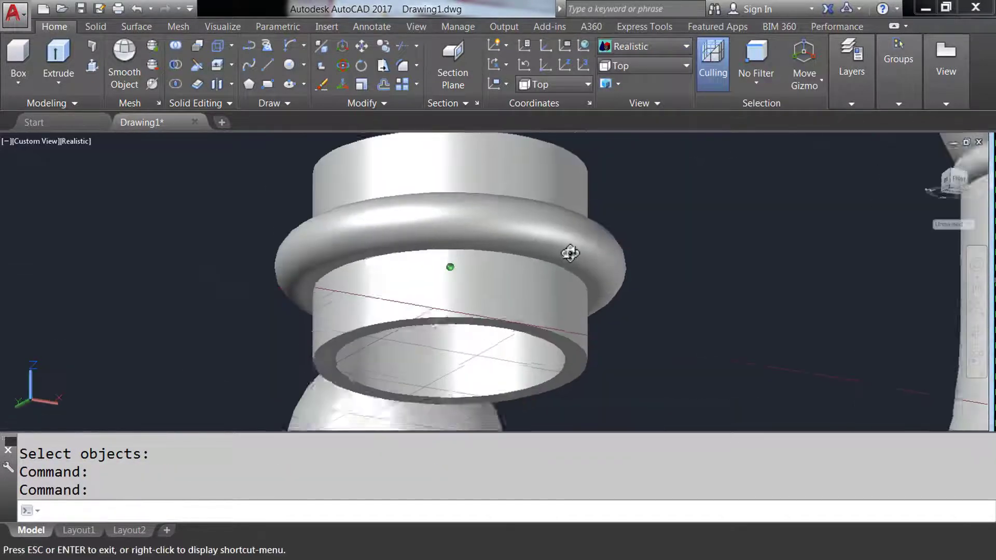
key(Escape)
click(638, 46)
click(626, 65)
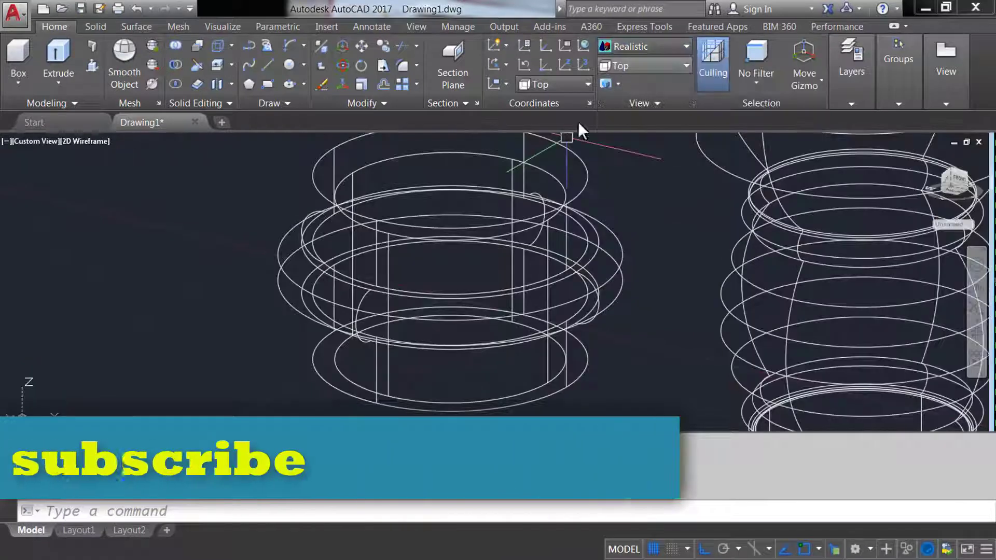
click(414, 67)
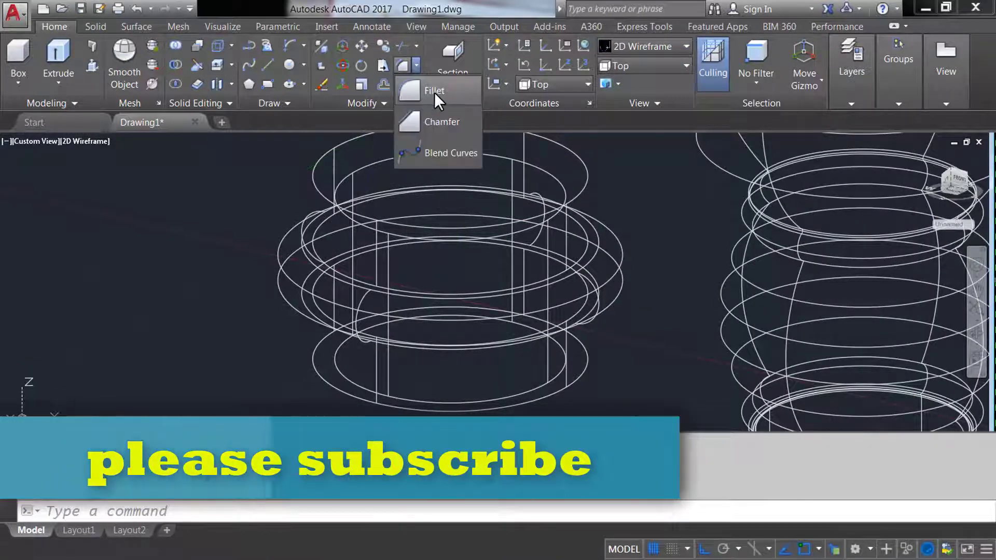
Step: Set a 0.5 fillet radius in a first Fillet attempt, then cancel it
click(435, 92)
key(Return)
text(0.5)
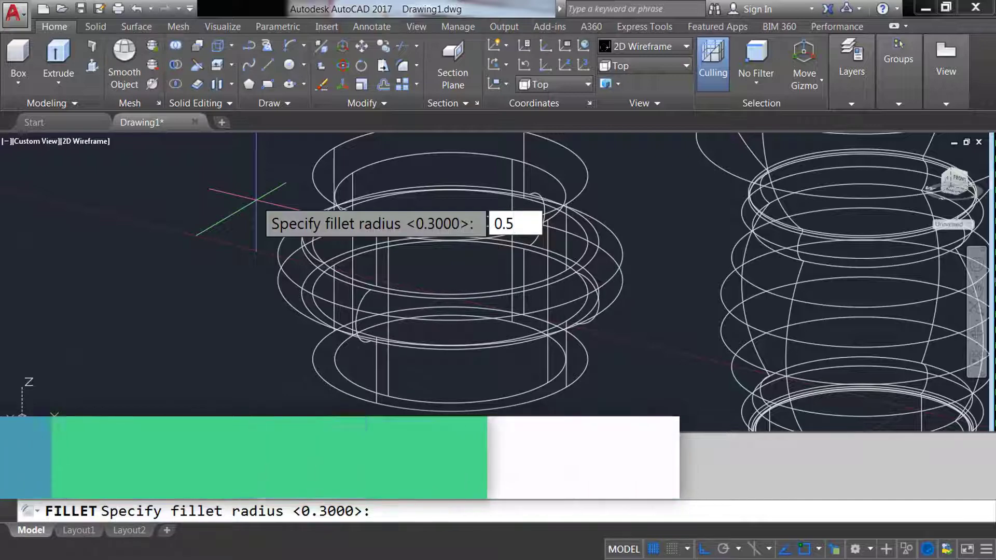
key(Return)
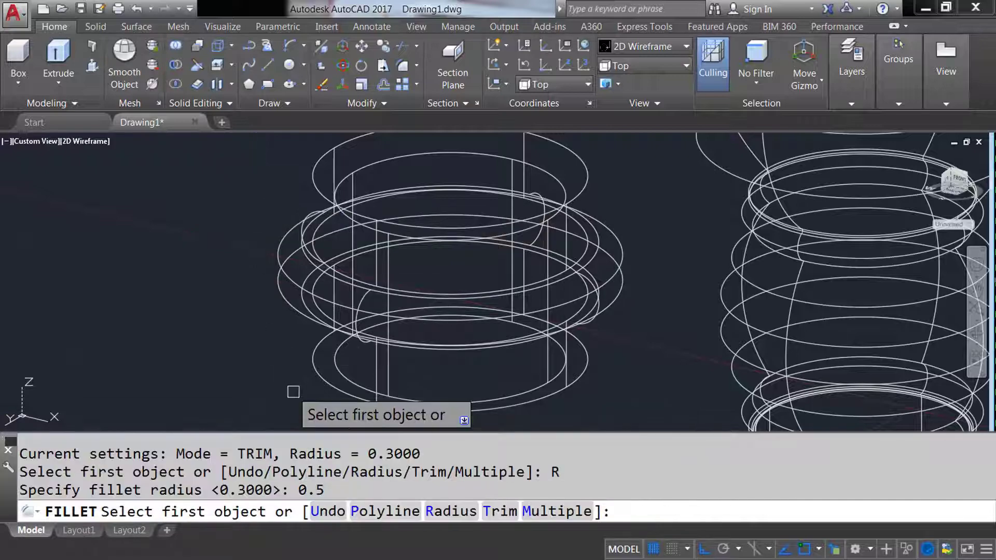
scroll(322, 375, up, 2)
key(Return)
key(Return)
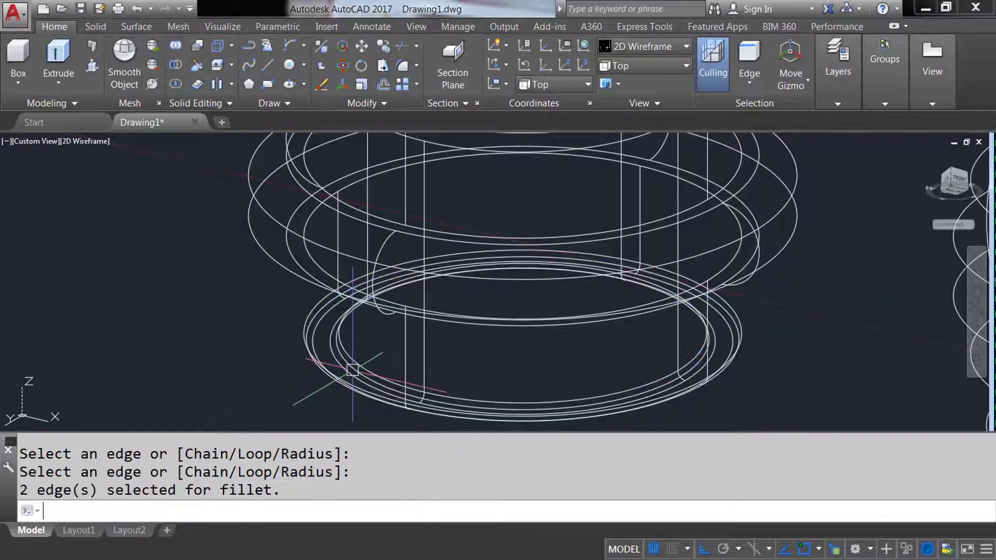
key(Escape)
click(296, 308)
key(Escape)
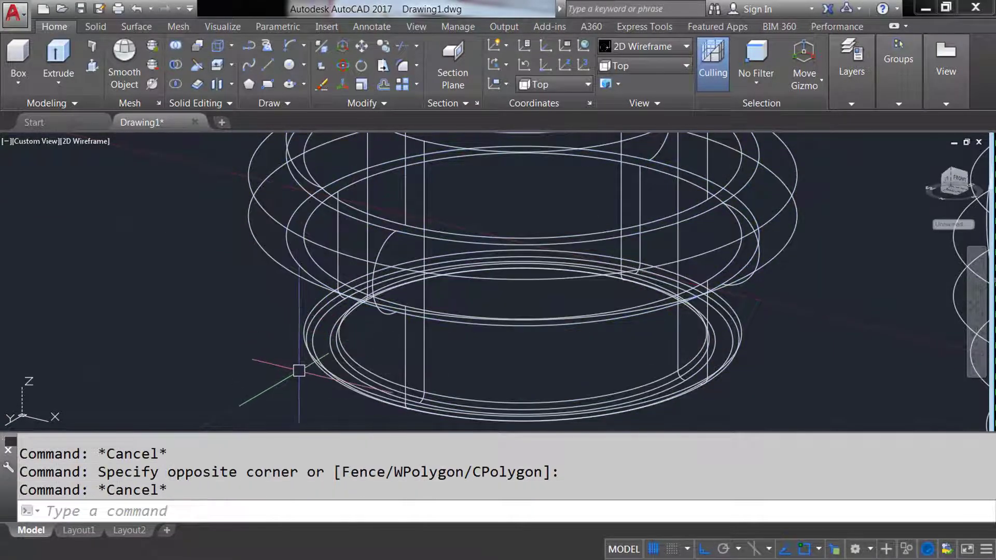
Step: Fillet two edges of the ring solid with radius 0.5
shift+middle_drag(298, 370, 404, 336)
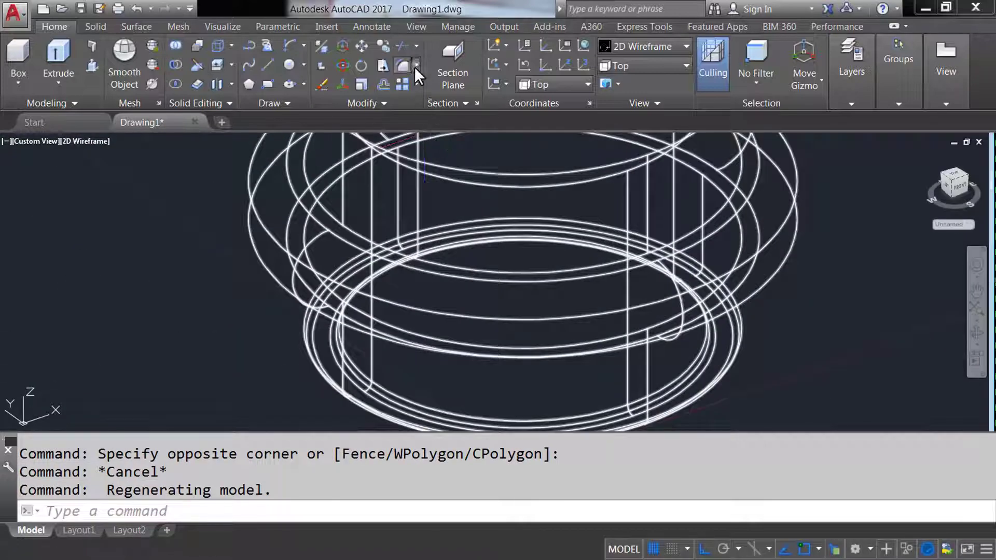
click(416, 66)
click(430, 91)
text(R)
key(Return)
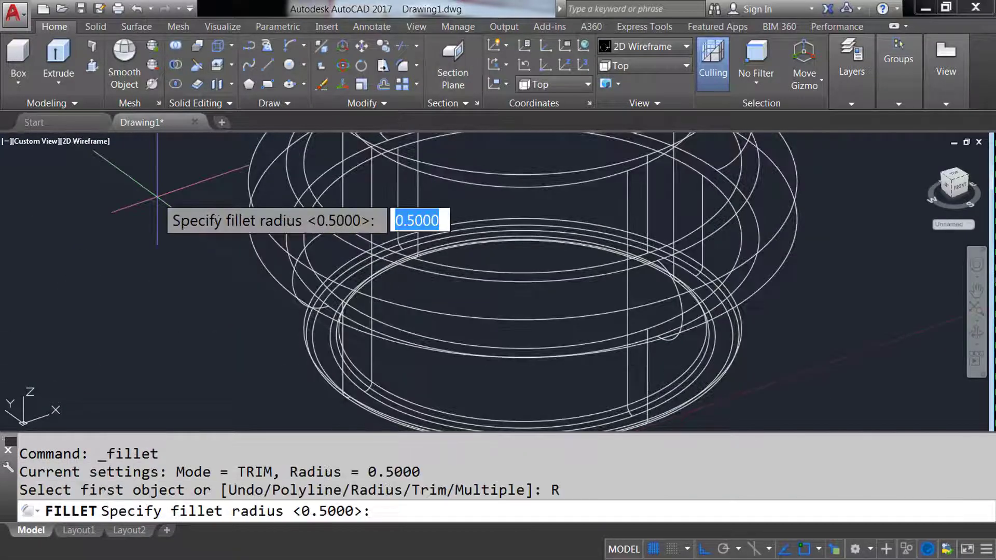
text(0.5)
key(Return)
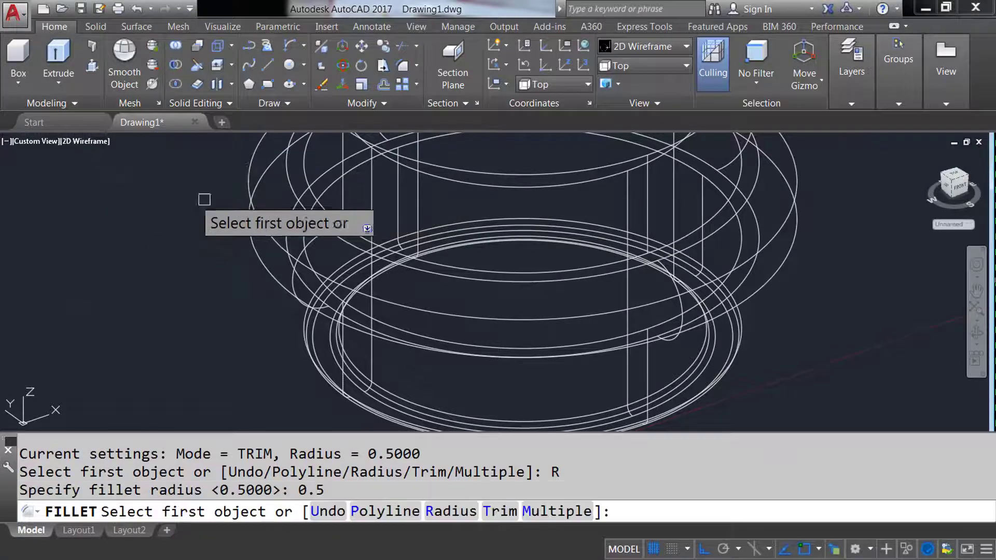
click(306, 204)
key(Return)
key(Return)
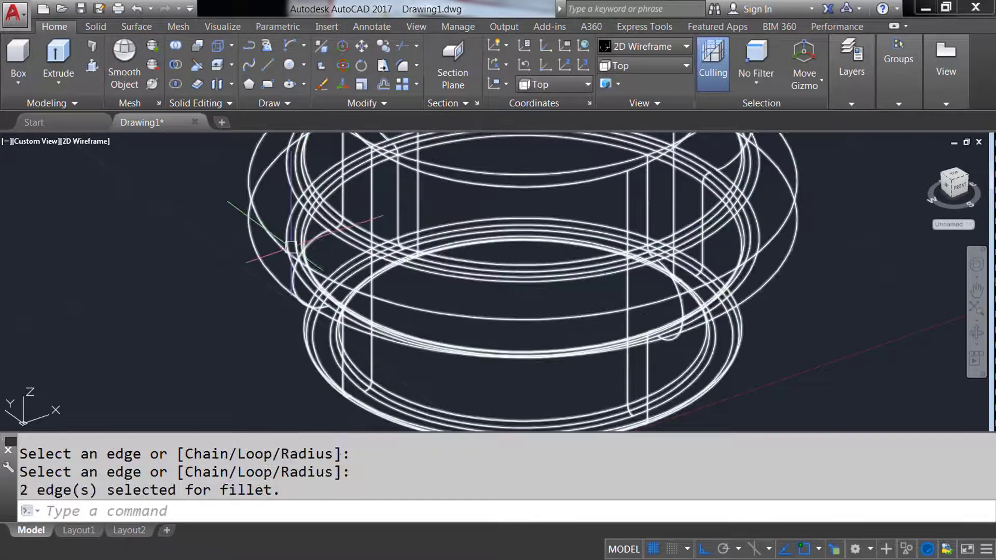
key(Escape)
click(519, 336)
key(Escape)
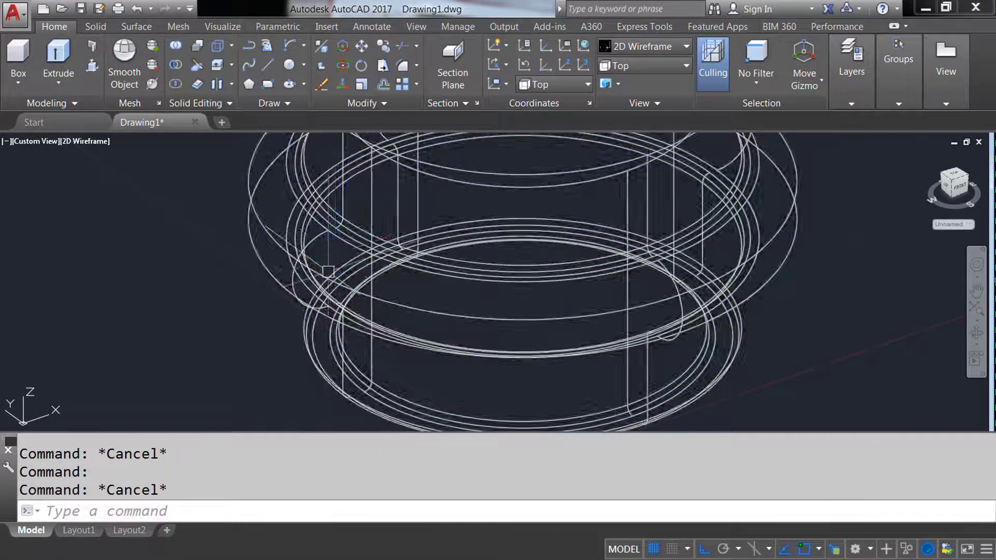
scroll(337, 259, down, 3)
Step: Draw a 10-unit line upward from the vertical line's endpoint
scroll(371, 318, down, 3)
scroll(371, 317, down, 2)
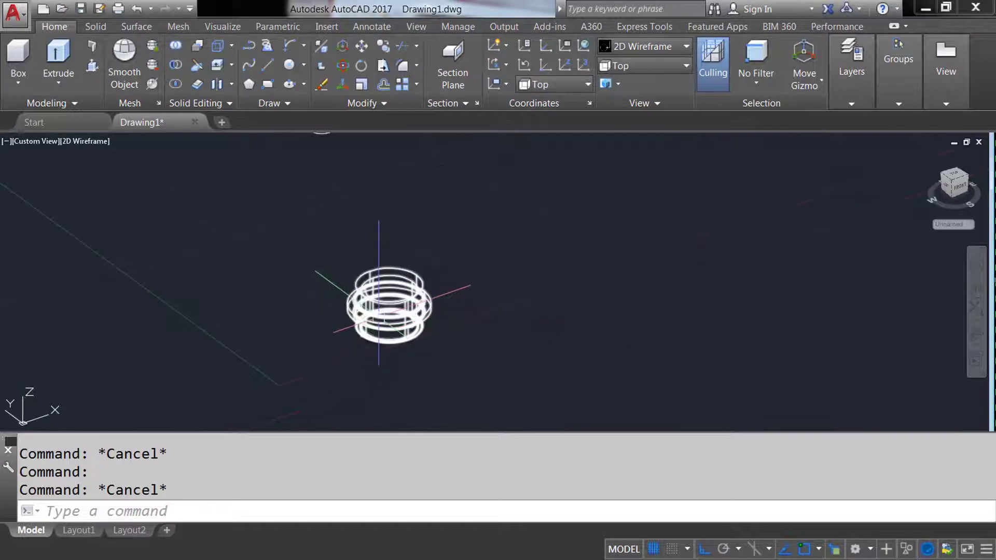
mouse_move(372, 317)
shift+middle_down()
mouse_move(373, 353)
mouse_move(455, 311)
shift+middle_up()
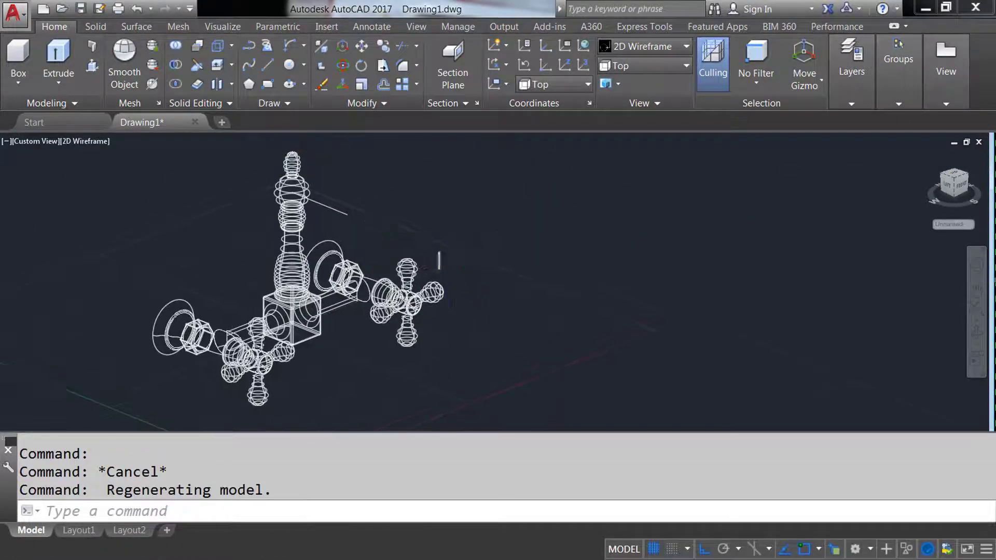
scroll(436, 249, up, 5)
text(L)
key(Return)
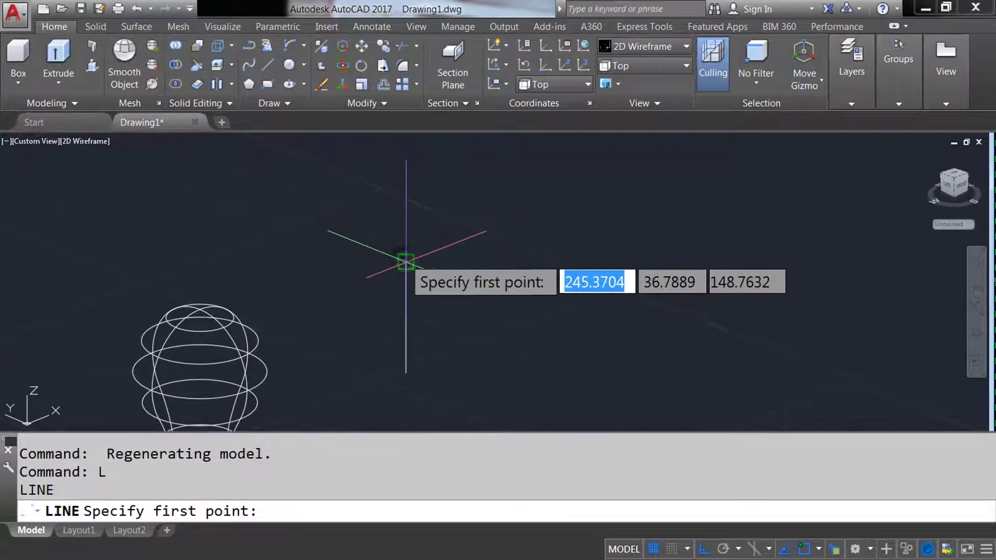
click(406, 262)
text(10)
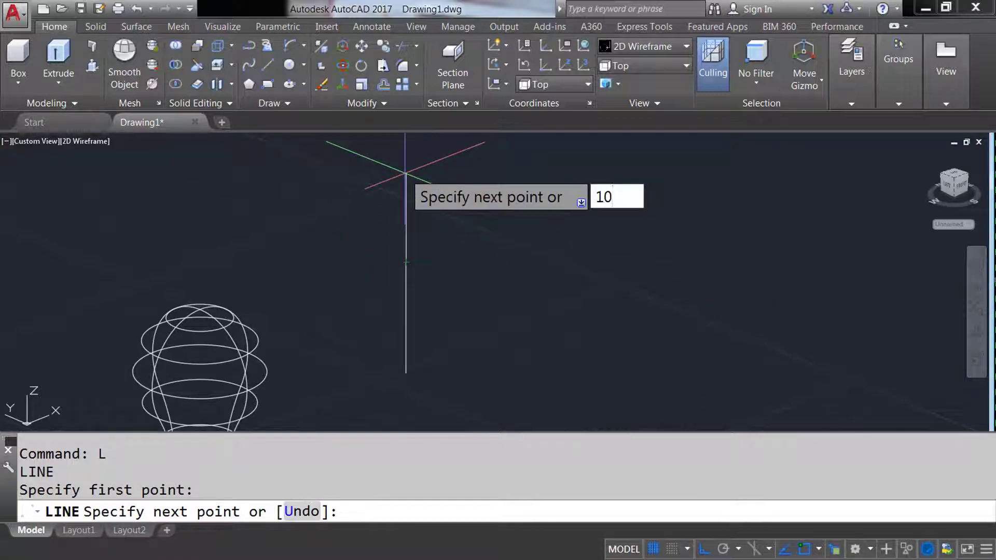
key(Return)
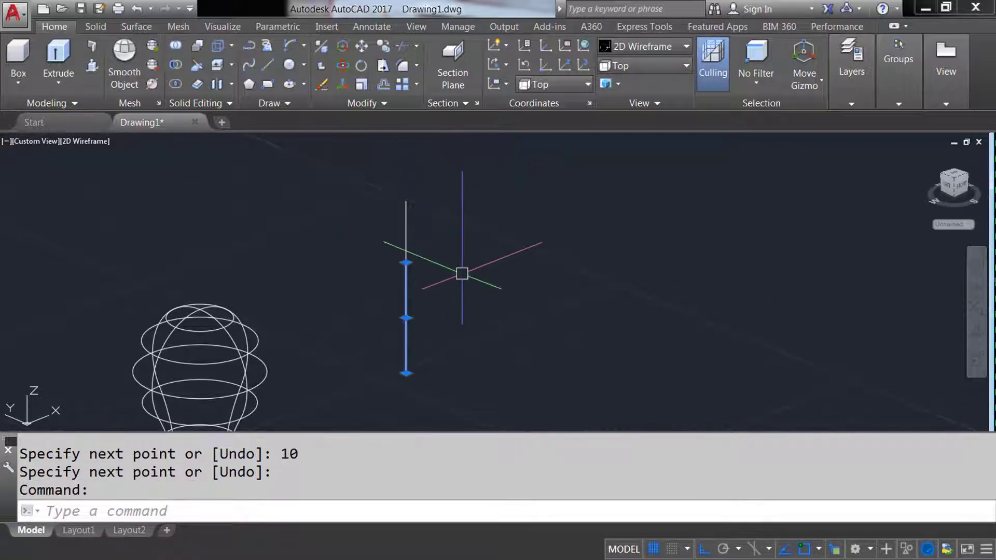
Step: Bring the bellows ring into view and select it for moving
scroll(507, 235, down, 5)
middle_drag(396, 396, 404, 315)
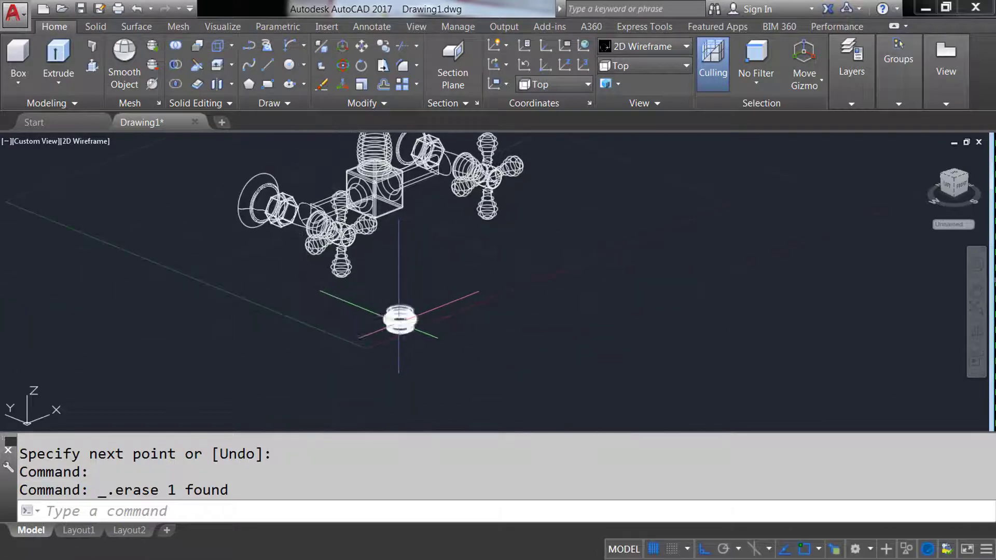
scroll(405, 315, up, 8)
key(Return)
click(404, 332)
key(Return)
Step: Move the bellows ring over to the faucet, beside the spherical part
scroll(431, 332, up, 3)
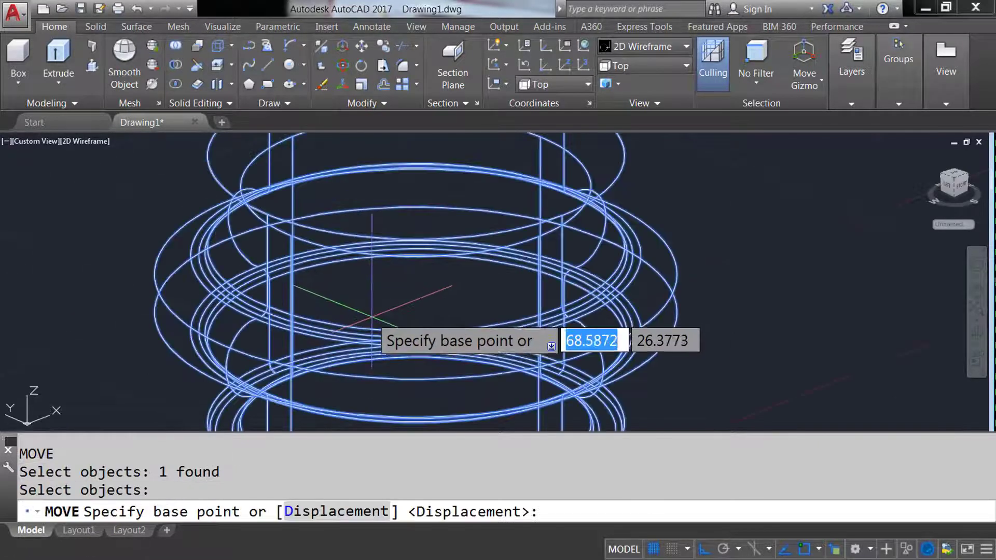
scroll(506, 198, up, 2)
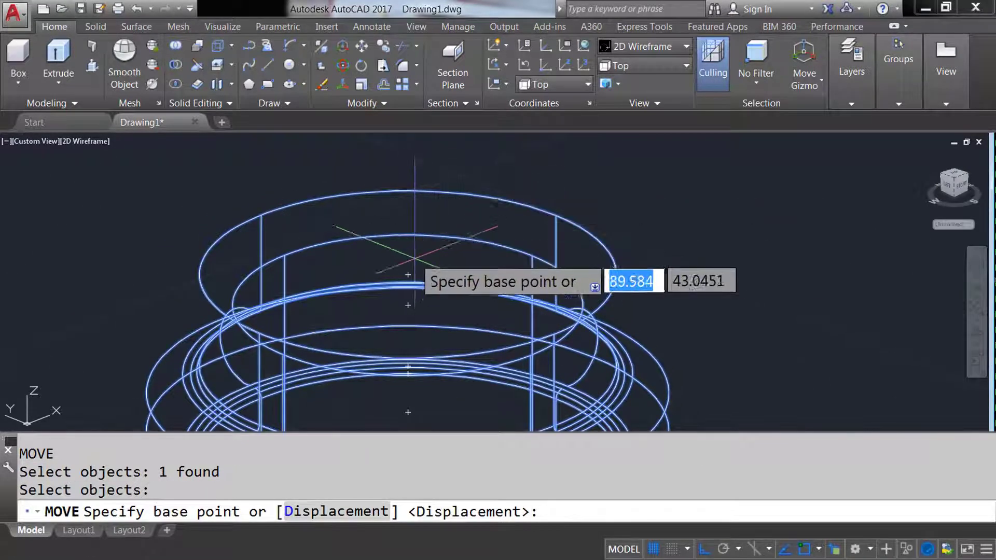
click(407, 277)
scroll(395, 309, down, 5)
scroll(545, 152, down, 3)
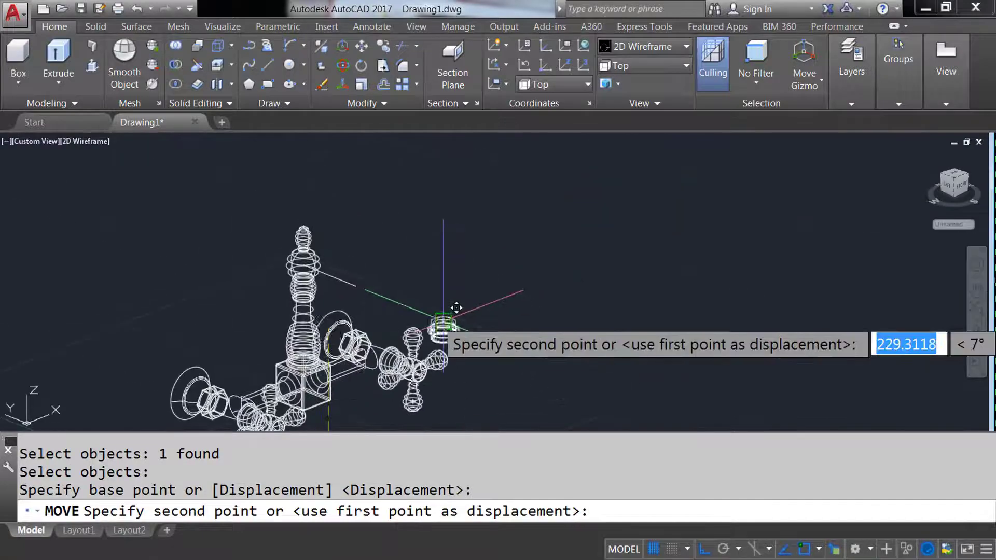
scroll(485, 311, down, 2)
click(494, 296)
scroll(574, 263, up, 1)
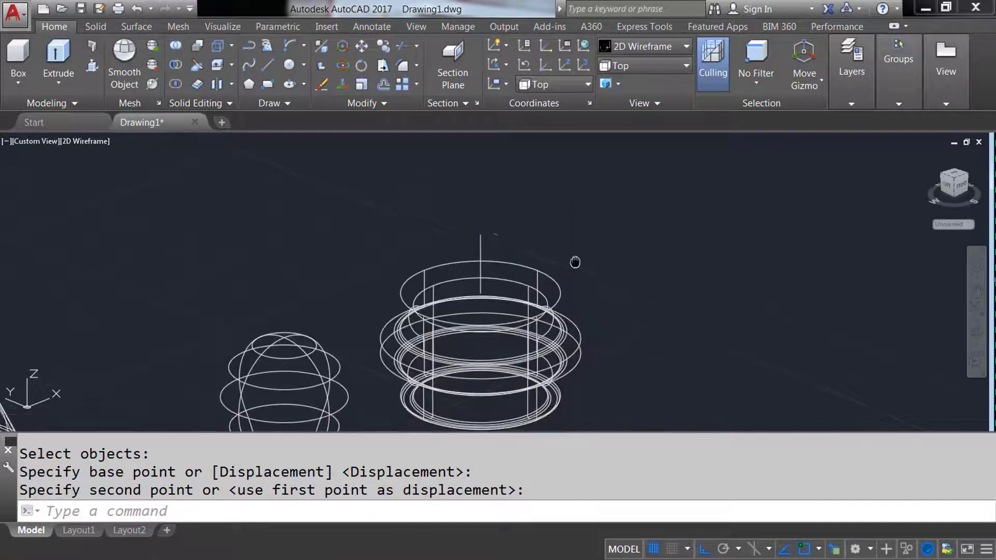
scroll(560, 239, up, 2)
scroll(555, 216, up, 2)
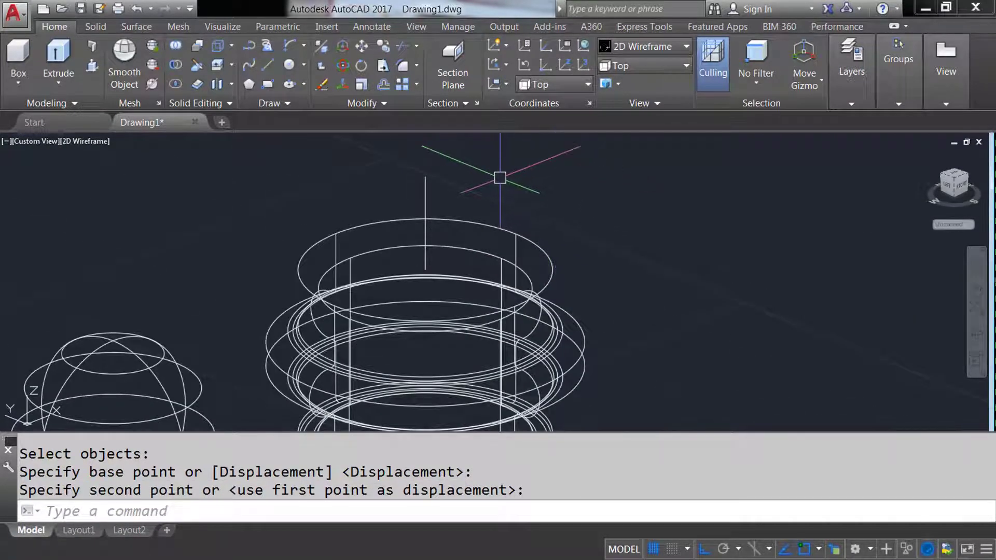
Step: Draw an 18-diameter circle centred above the ring
text(C)
key(Return)
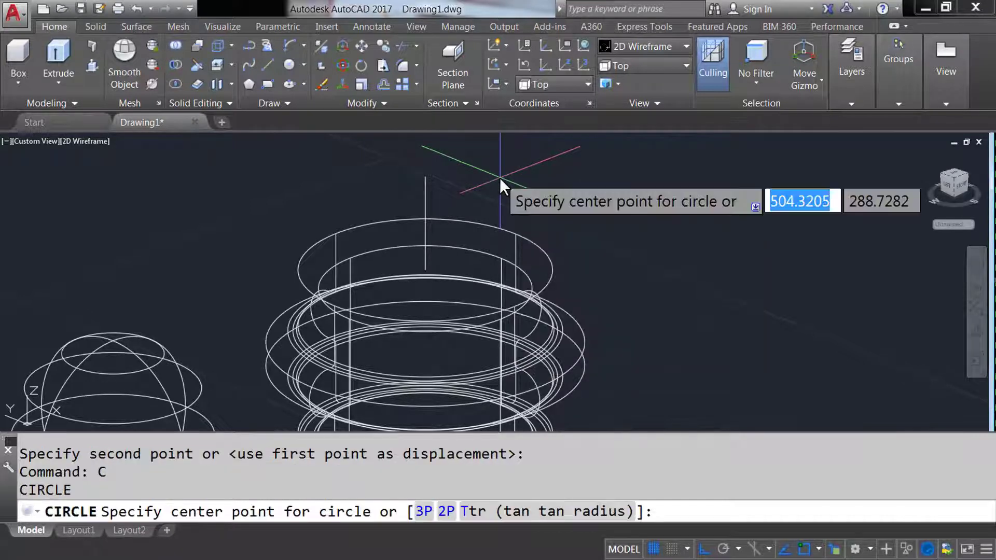
click(425, 270)
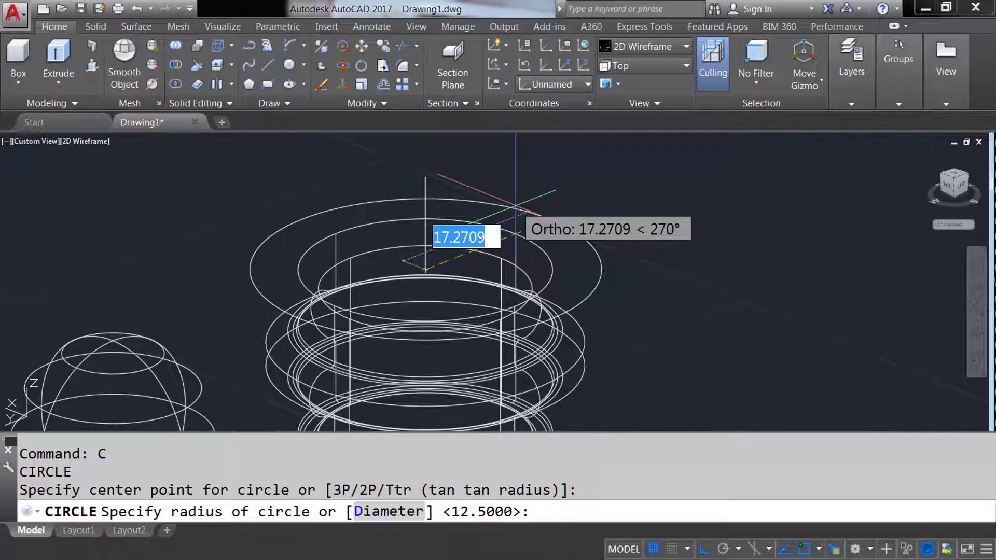
text(D)
key(Return)
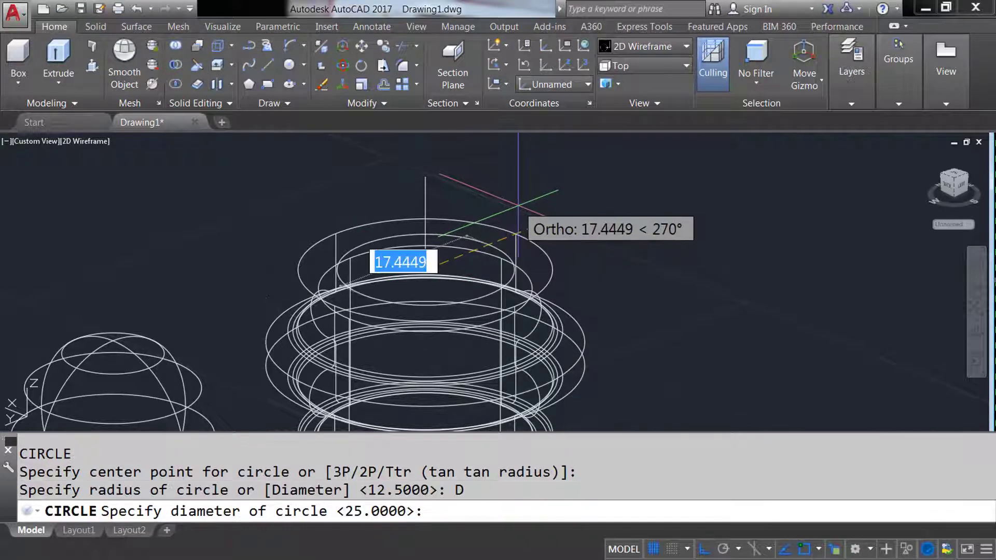
text(18)
key(Return)
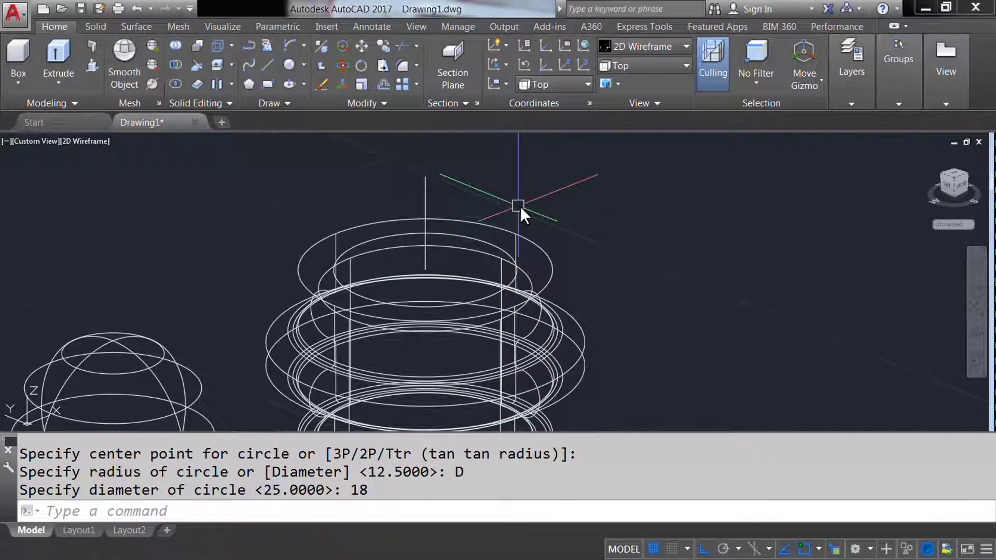
Step: Fillet one edge of the ring solid with radius 1
click(416, 65)
click(434, 92)
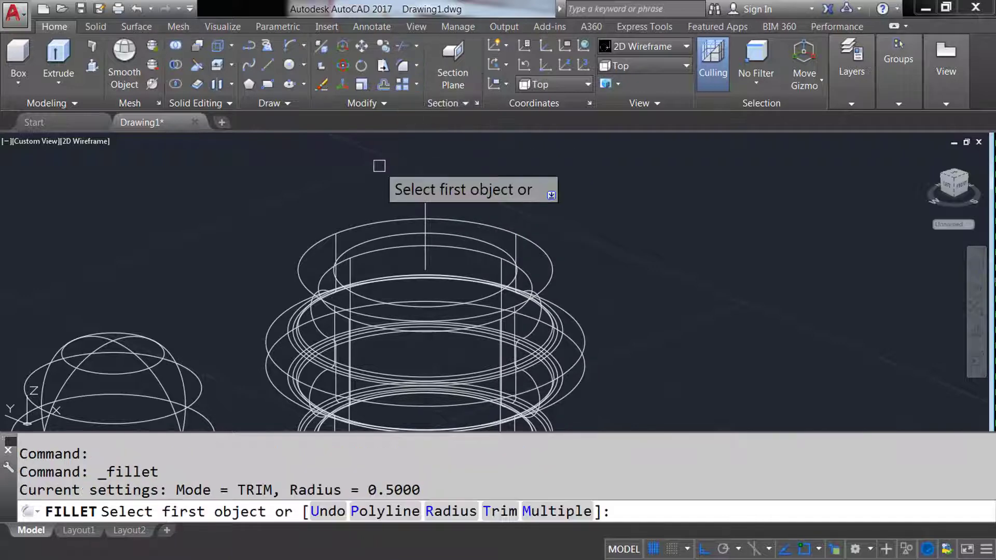
text(R)
key(Return)
text(1)
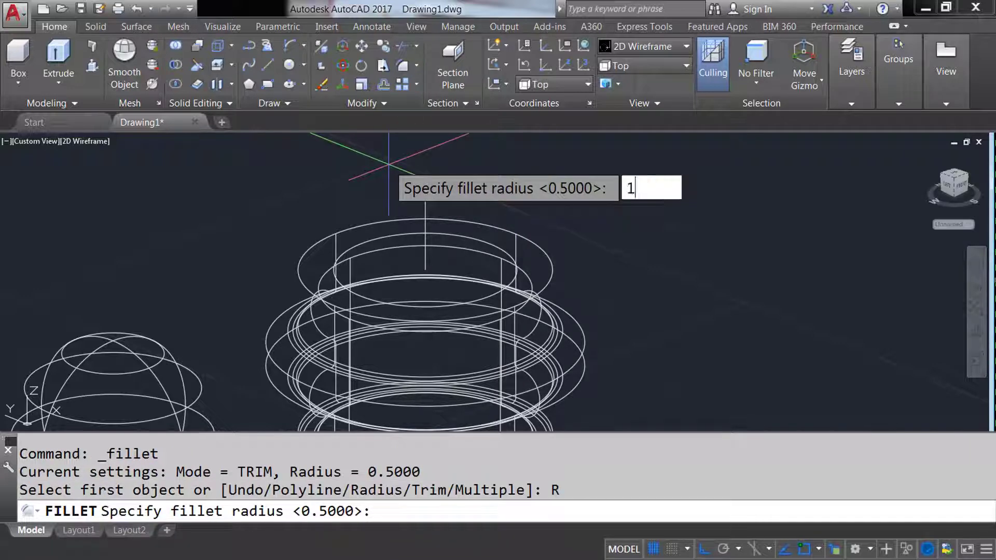
key(Return)
click(315, 242)
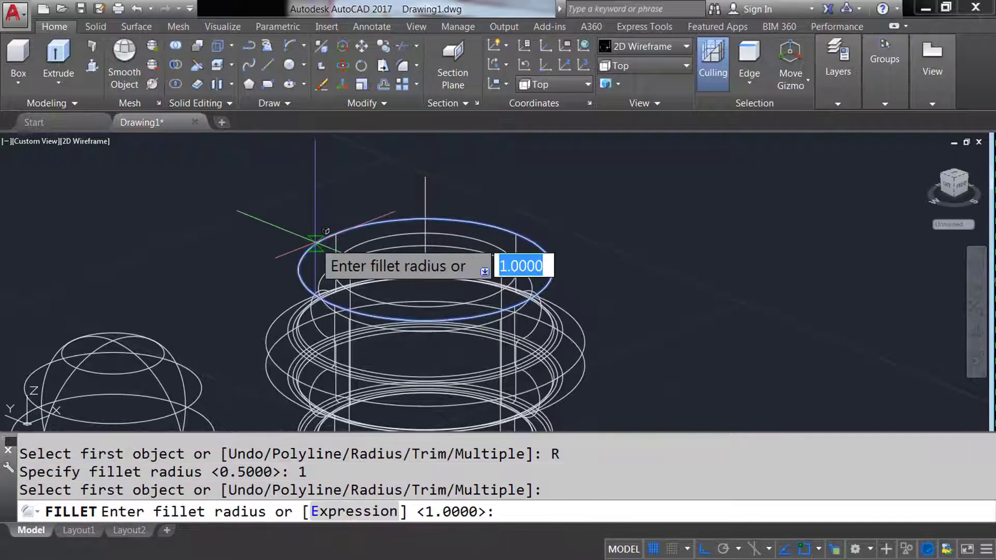
key(Return)
key(Return)
key(Escape)
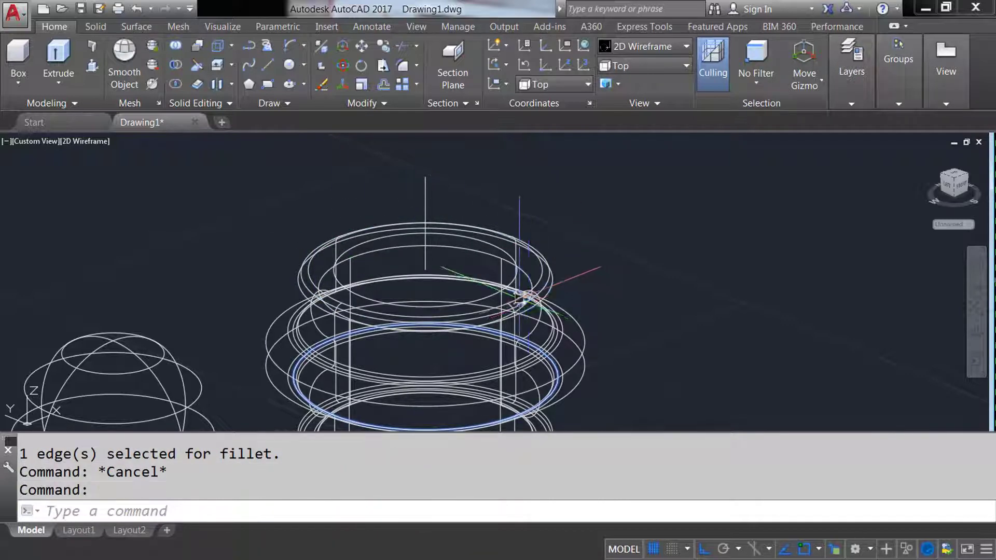
key(Escape)
click(657, 48)
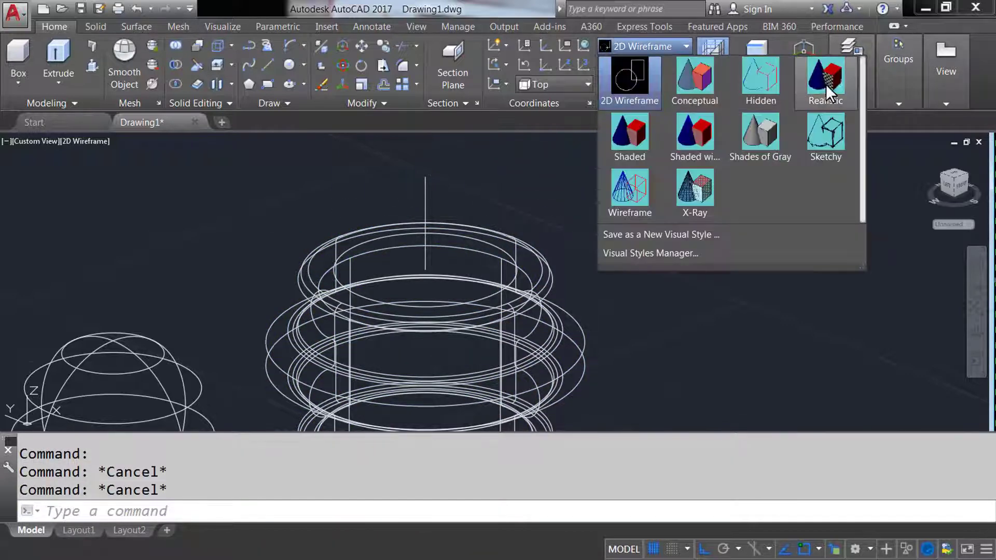
Step: View the pillar in Realistic shading, then return to 2D Wireframe at a new angle
click(826, 83)
mouse_move(349, 258)
shift+middle_down()
mouse_move(301, 285)
mouse_move(374, 309)
shift+middle_up()
click(646, 48)
click(625, 69)
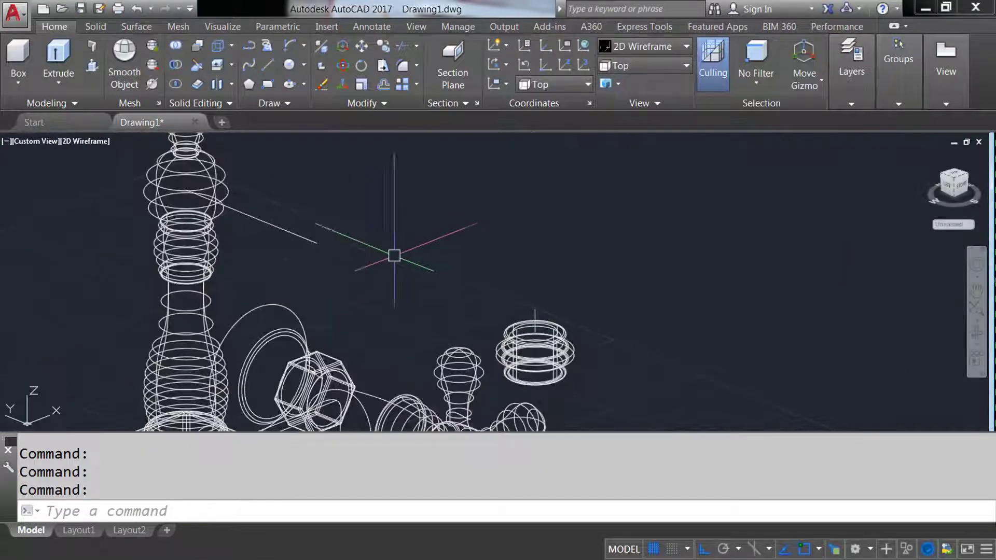
mouse_move(393, 253)
shift+middle_down()
mouse_move(398, 267)
mouse_move(335, 263)
mouse_move(438, 285)
mouse_move(365, 257)
shift+middle_up()
scroll(364, 258, up, 5)
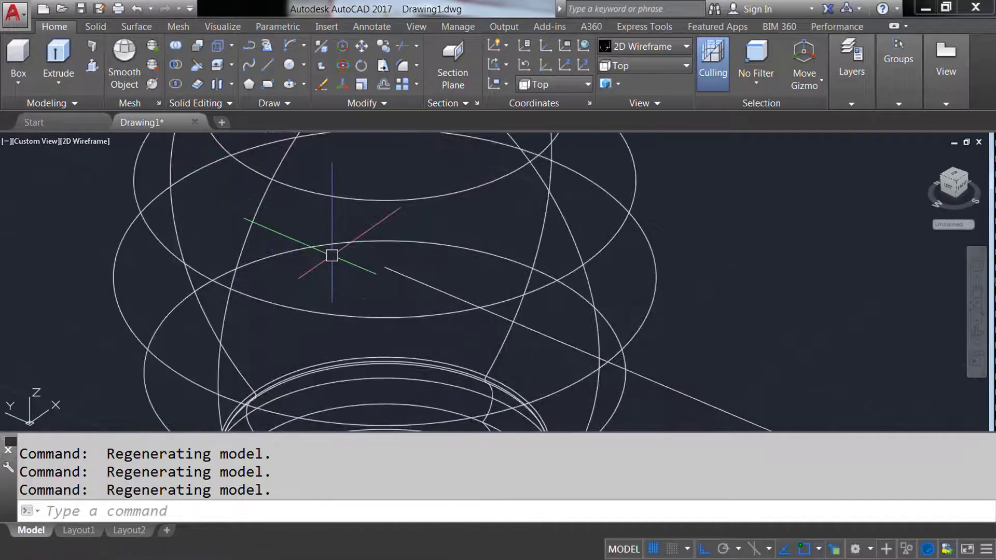
text(L)
Step: Draw a 26-unit line out from the faucet's upper sphere
key(Return)
click(392, 311)
scroll(396, 275, down, 3)
text(26)
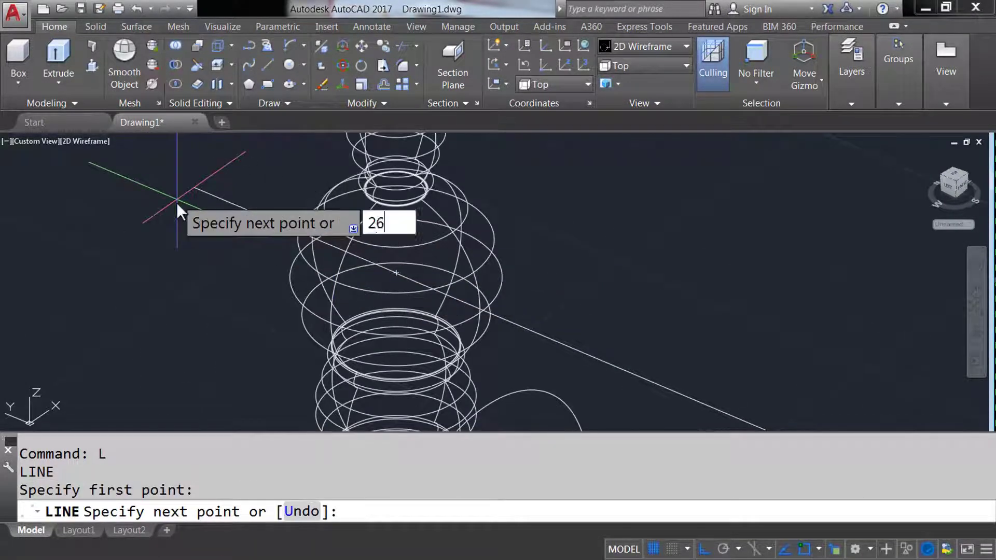
key(Return)
key(Return)
scroll(134, 194, down, 2)
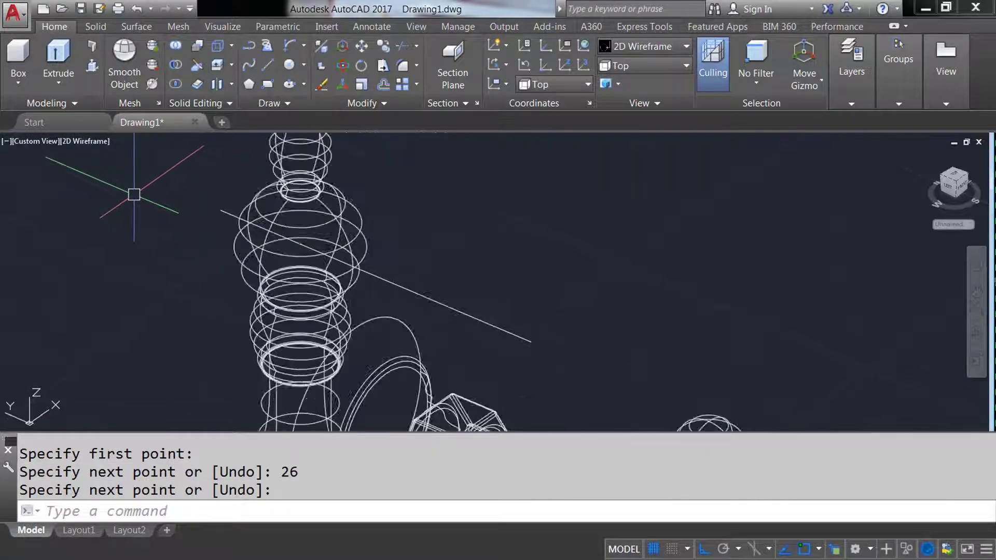
scroll(133, 195, down, 2)
Step: In the Left view, draw a circle of diameter 90
click(635, 70)
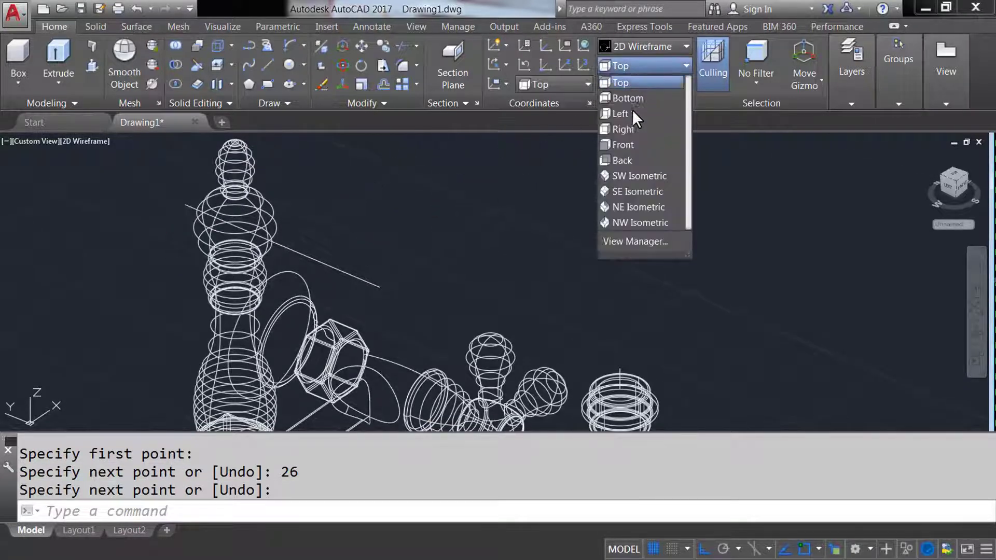
click(622, 115)
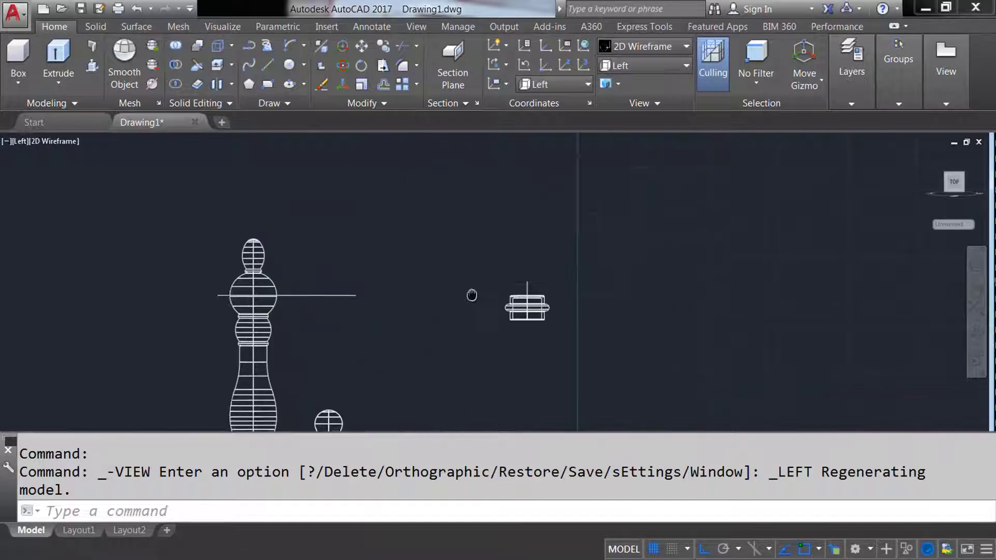
scroll(427, 274, up, 2)
text(C)
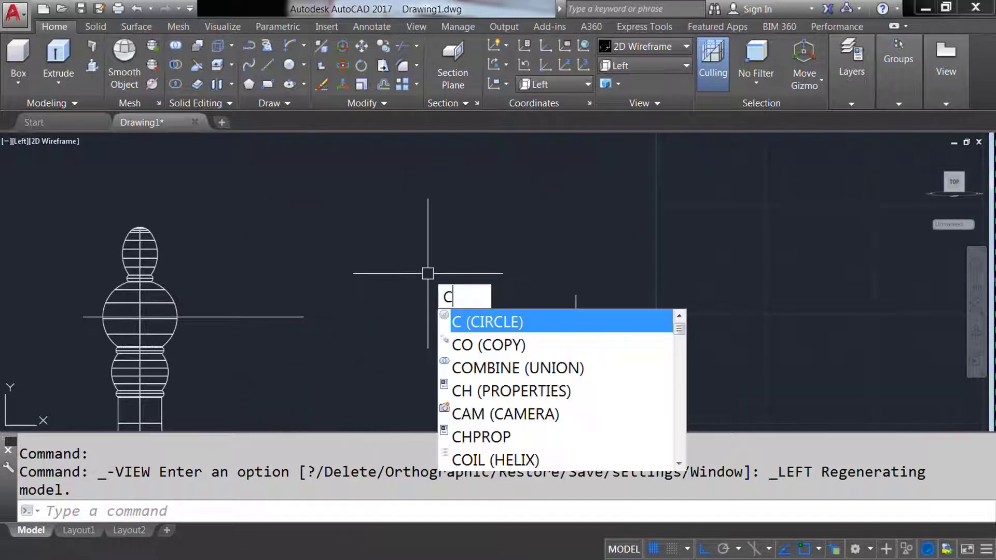
key(Return)
click(403, 260)
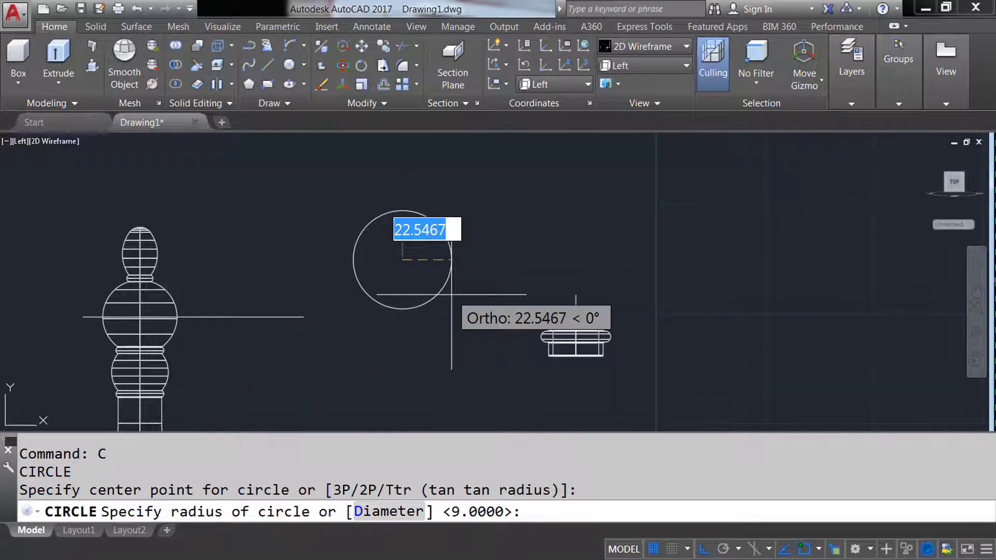
text(D)
key(Return)
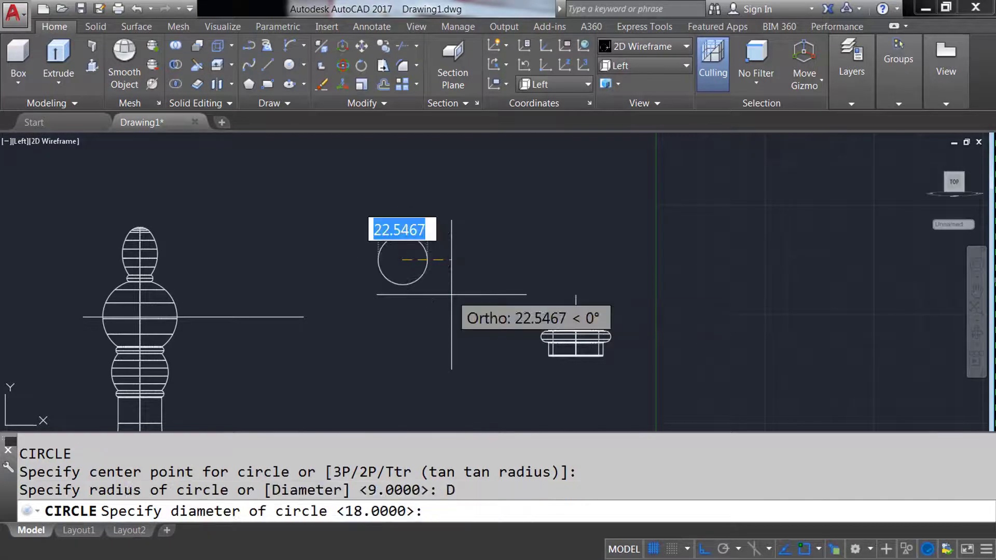
text(90)
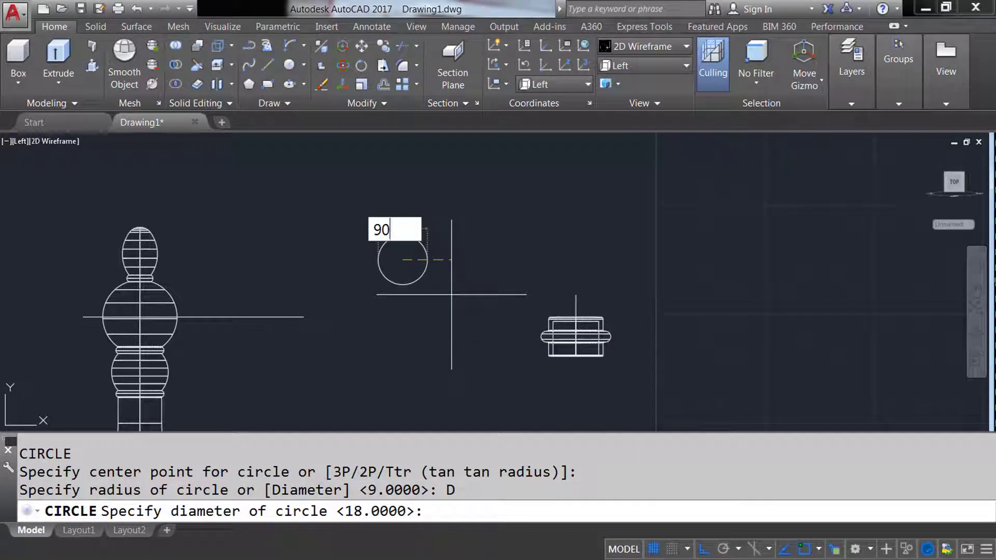
key(Return)
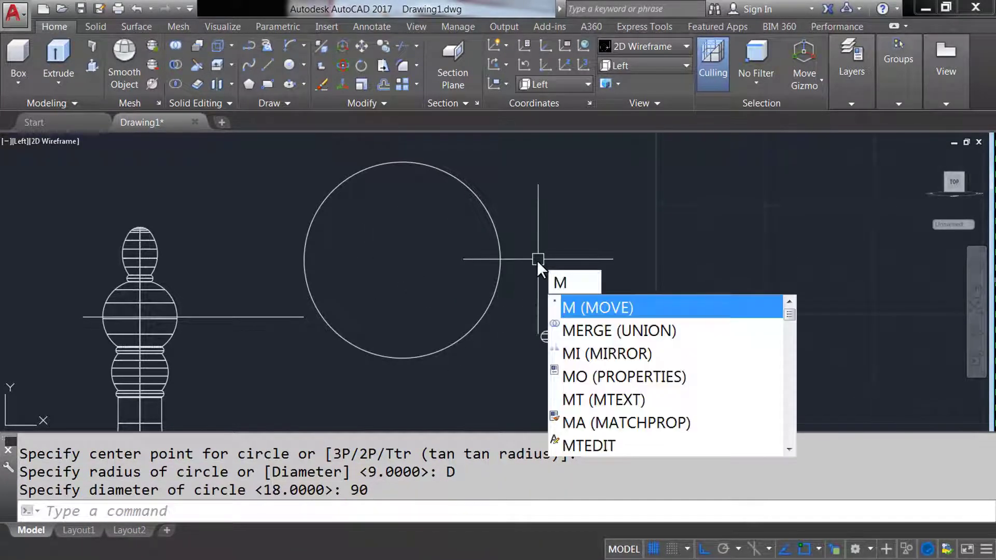
Step: Move the circle down and right so it sits over the outlet fitting
key(Return)
click(494, 289)
key(Return)
click(501, 260)
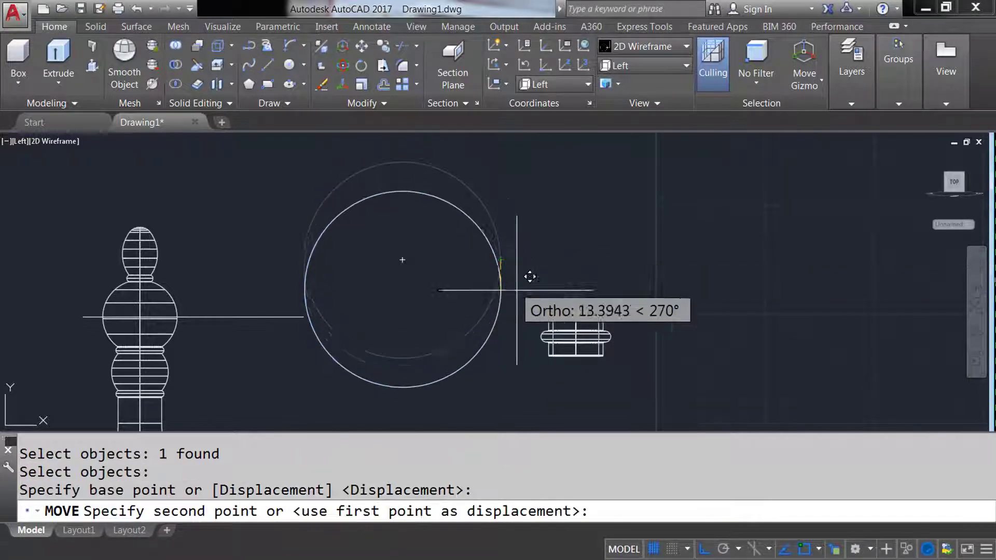
click(574, 293)
scroll(433, 279, up, 2)
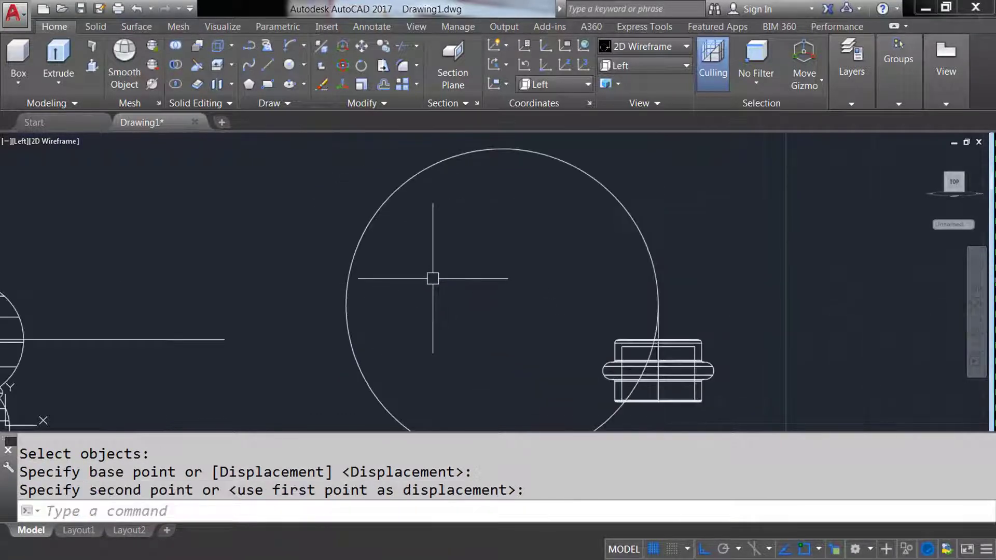
text(L)
Step: Draw a diagonal line from the horizontal line's end to the circle's edge
key(Return)
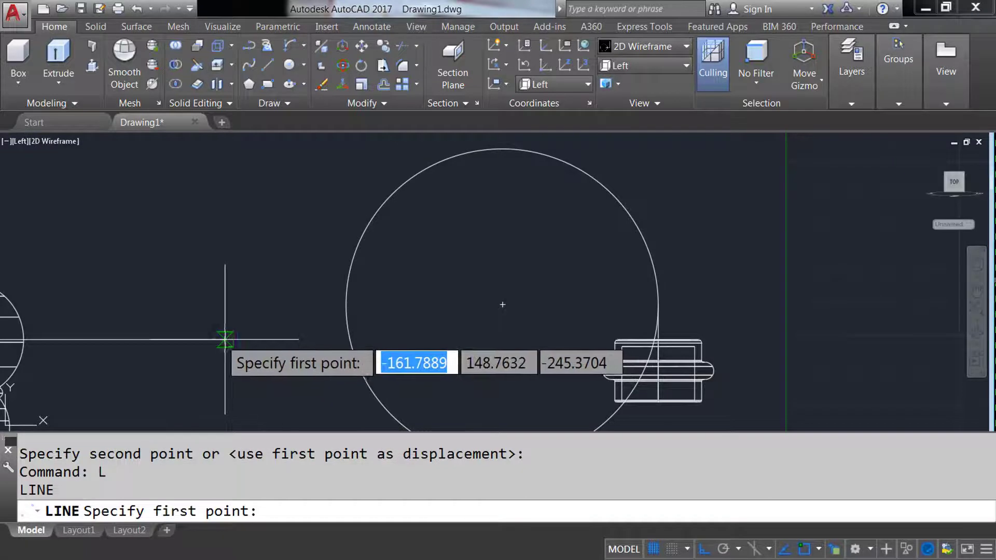
click(225, 339)
click(398, 187)
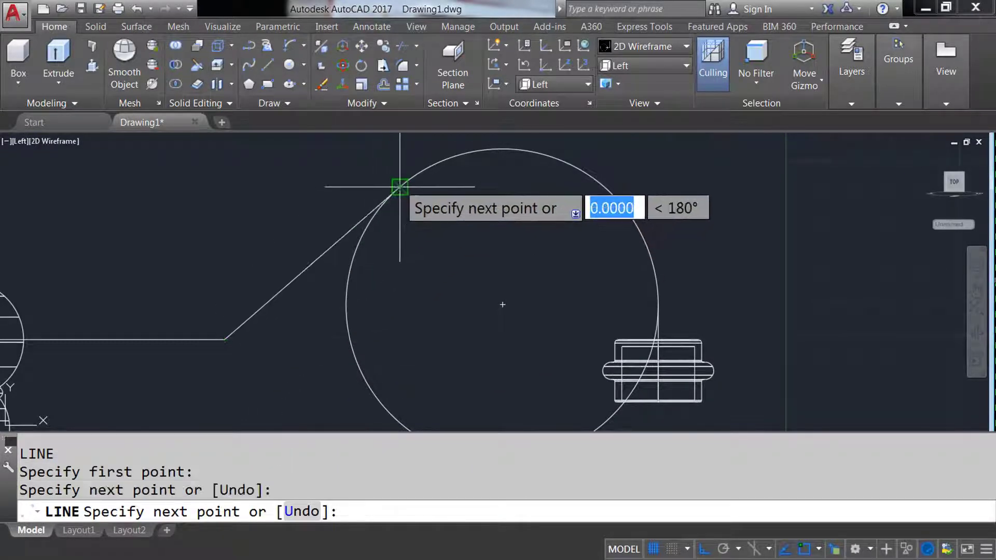
key(Return)
Step: Trim the circle into an arc, using the diagonal and vertical lines as cutting edges
middle_drag(475, 265, 398, 235)
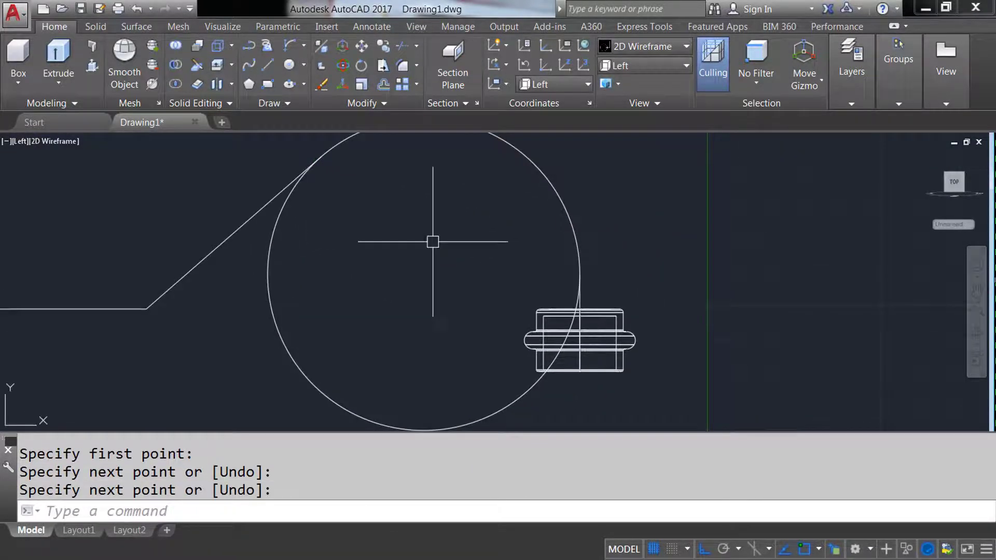
text(TR)
key(Return)
click(238, 228)
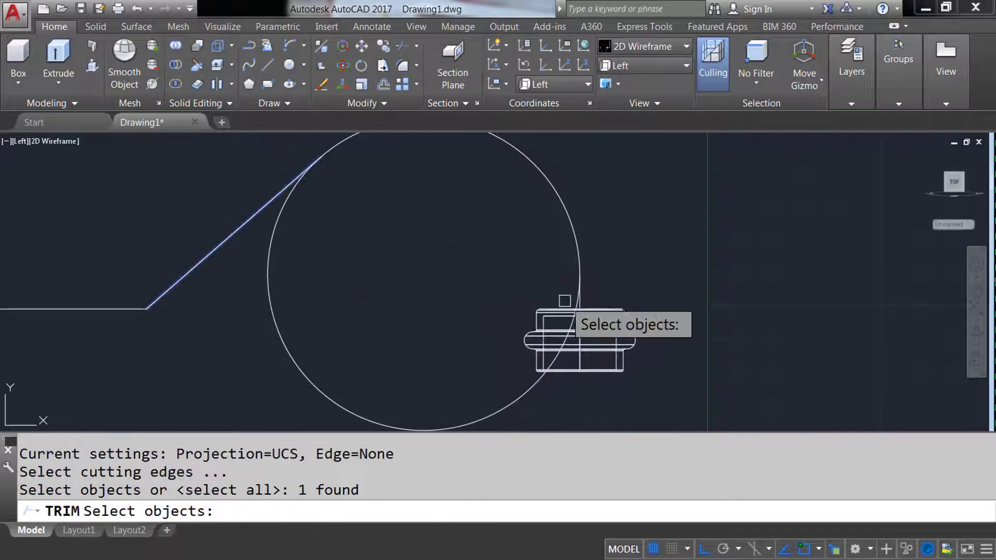
scroll(583, 306, up, 5)
click(574, 280)
scroll(574, 280, down, 5)
key(Return)
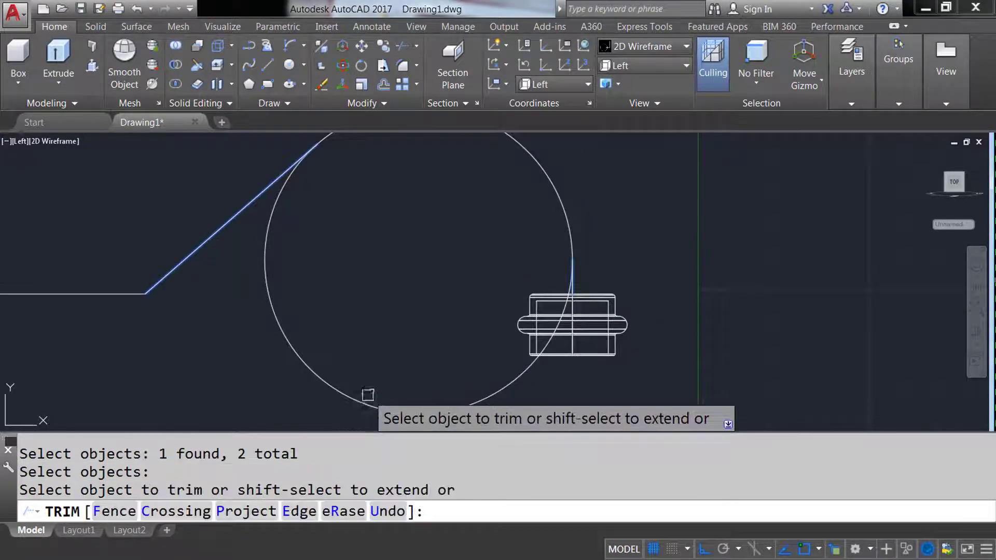
key(Return)
middle_drag(326, 305, 514, 349)
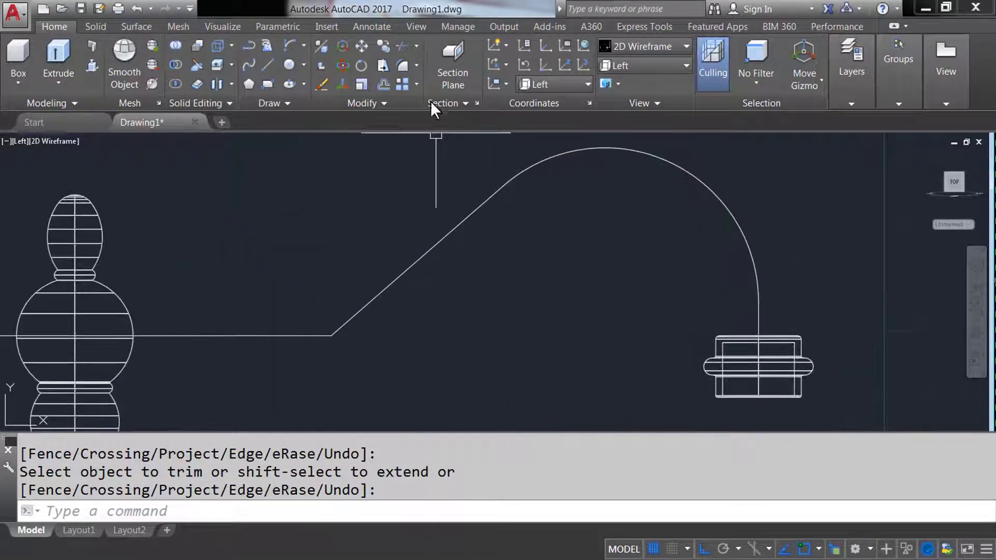
click(416, 65)
click(419, 90)
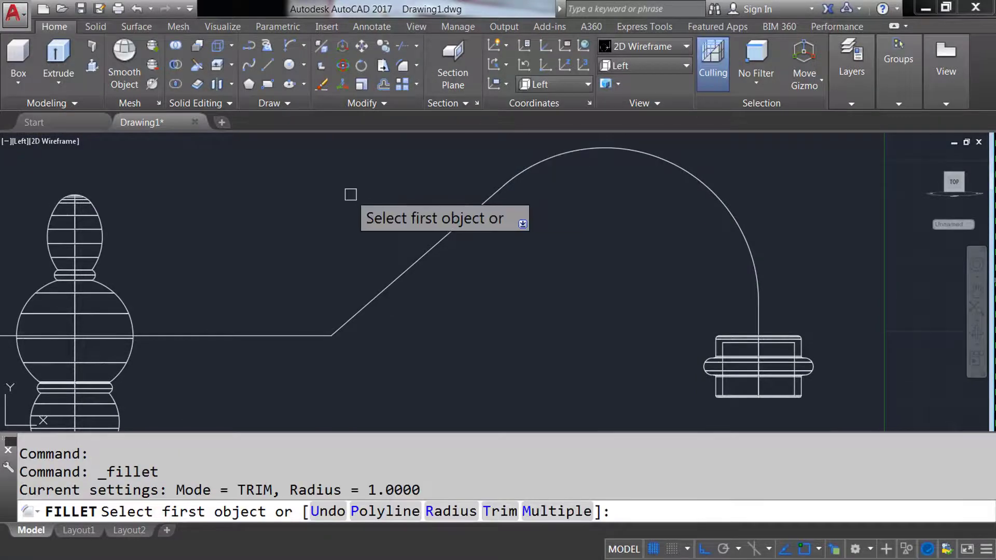
Step: Round the corner between the horizontal and diagonal lines with a radius-40 fillet
text(R)
key(Return)
text(40)
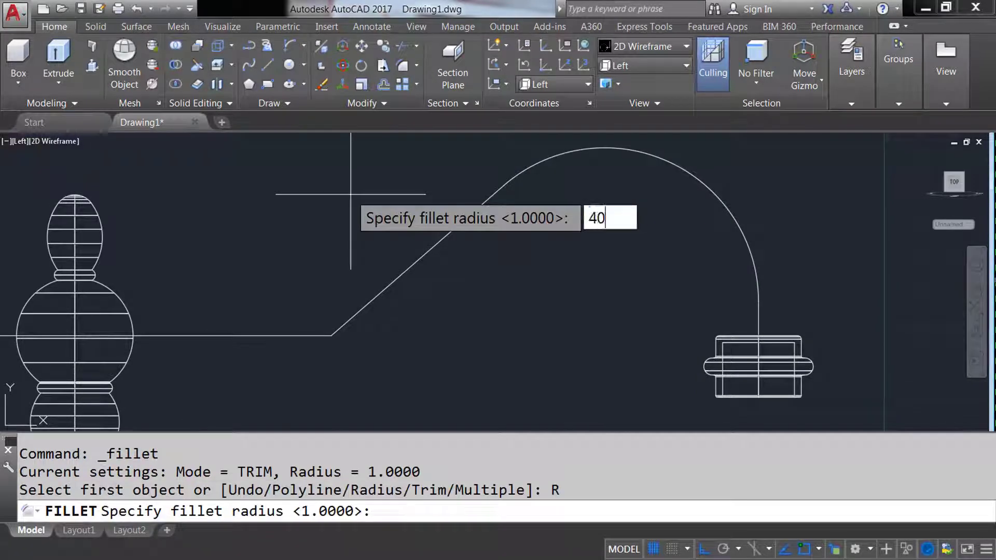
key(Return)
click(295, 336)
click(356, 311)
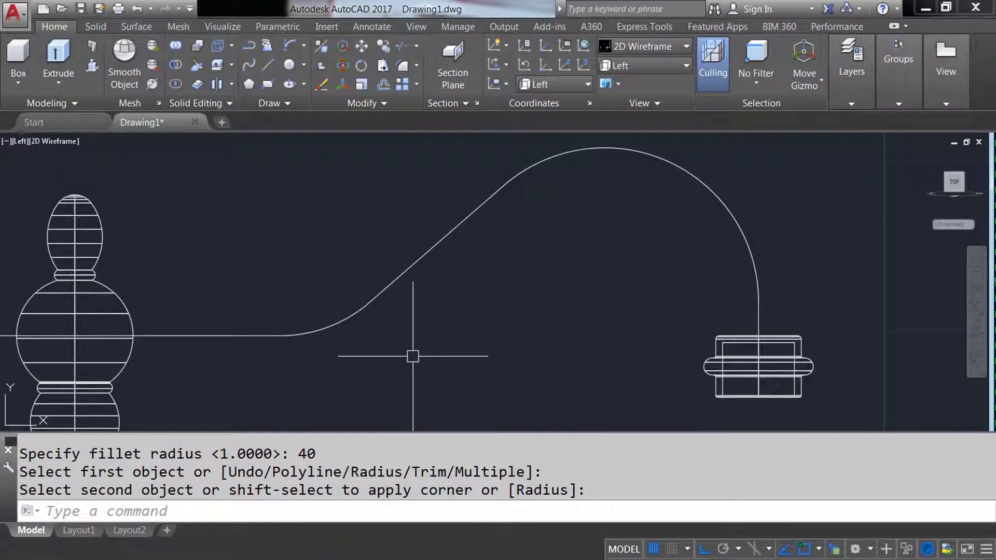
text(JOIN)
Step: Join the five path pieces, including the arc, into a single spline
key(Return)
click(423, 378)
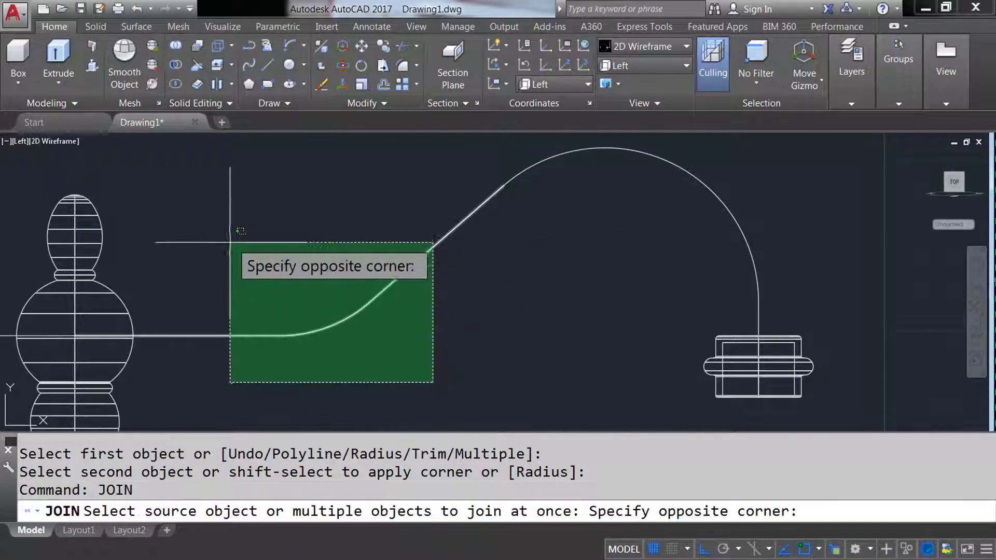
click(232, 222)
click(762, 321)
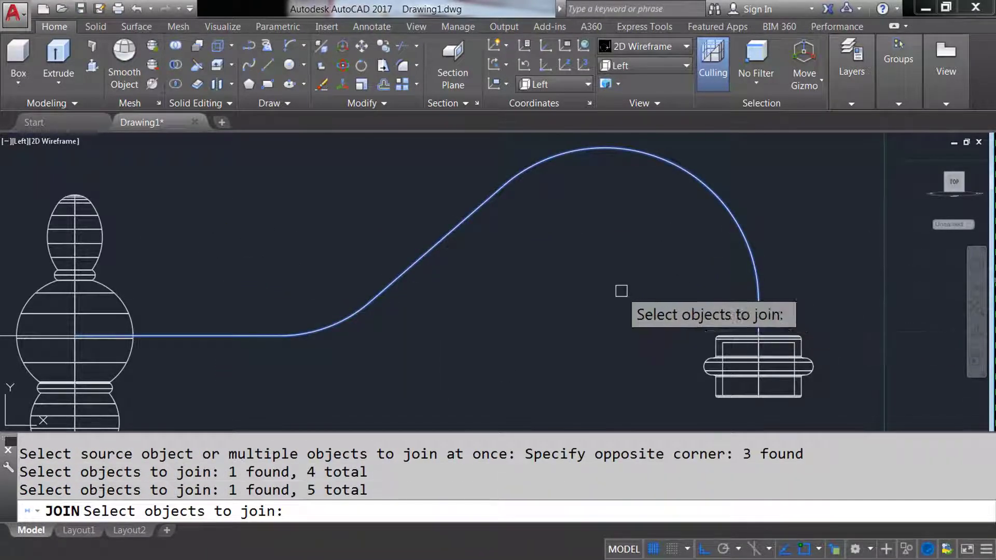
key(Return)
click(483, 208)
key(Escape)
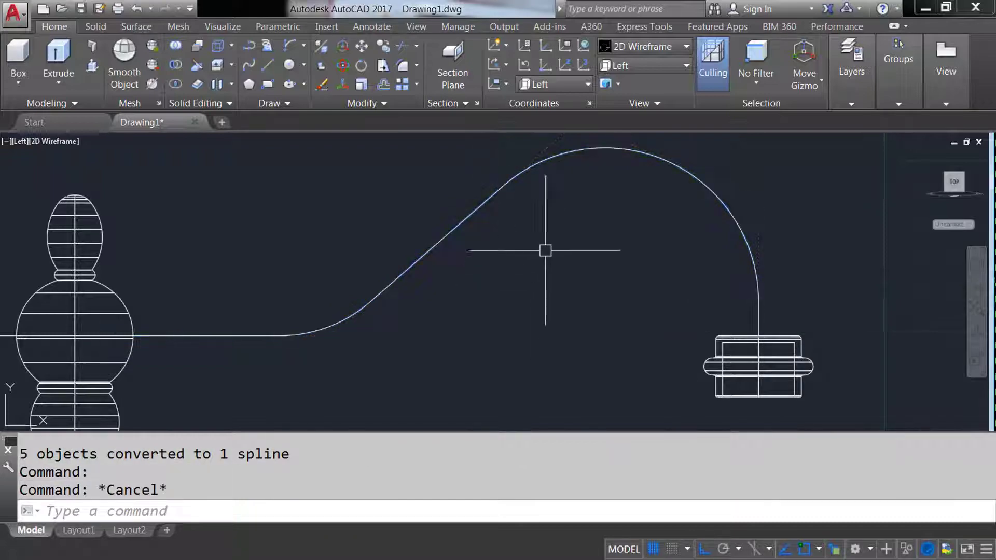
Step: Orbit to a tilted 3D view and sweep the profile circle along the spline path
click(640, 66)
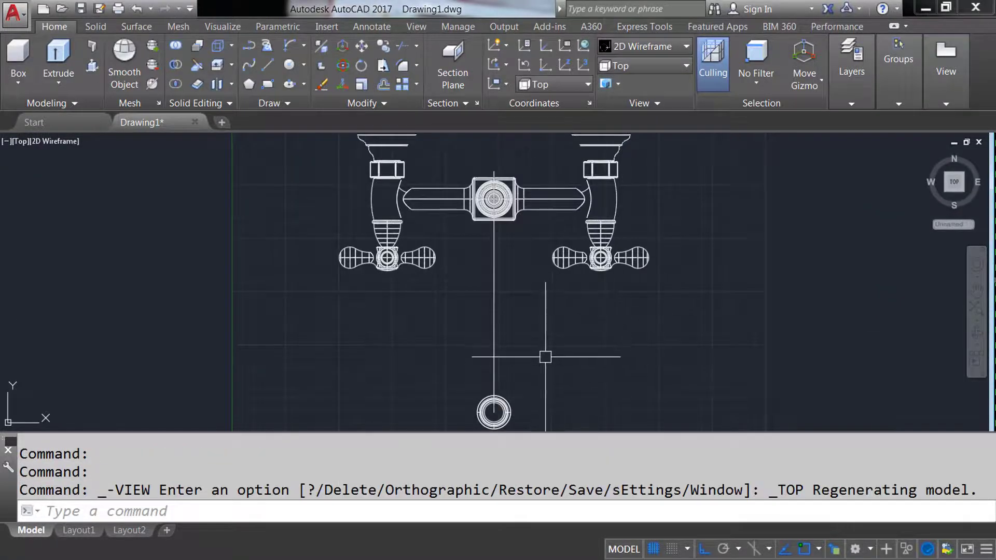
mouse_move(544, 356)
shift+middle_down()
mouse_move(571, 321)
mouse_move(597, 182)
shift+middle_up()
scroll(597, 183, up, 5)
scroll(519, 205, up, 3)
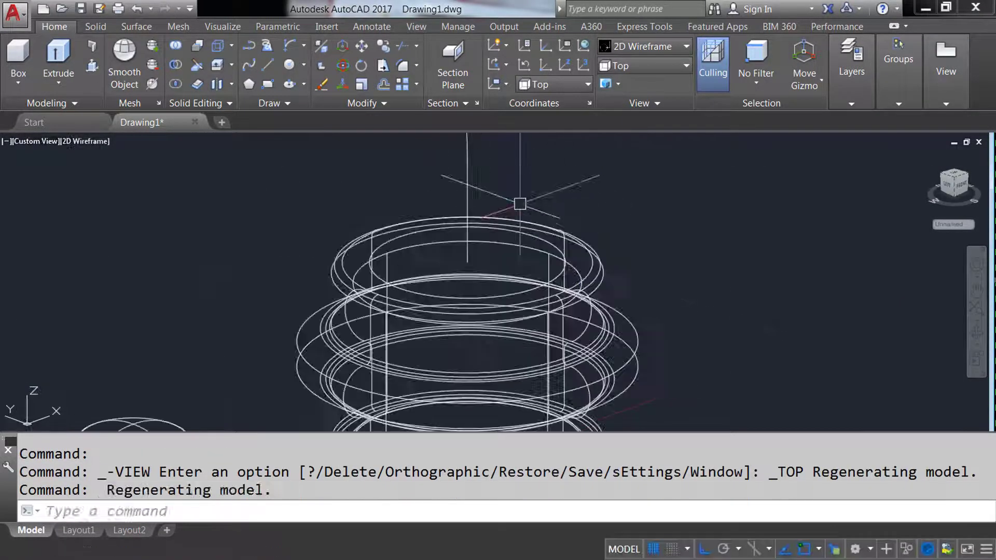
middle_drag(519, 205, 536, 300)
text(SWEEP)
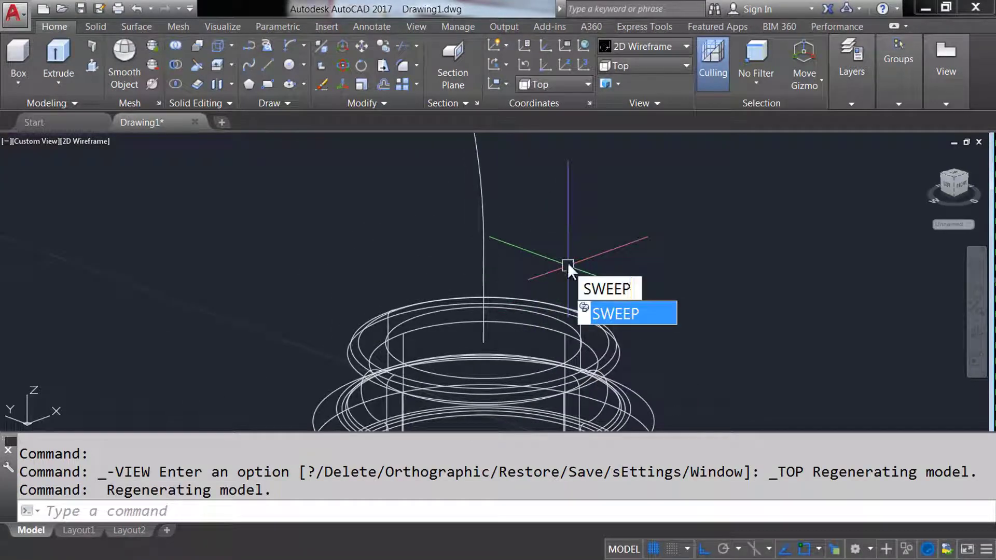
key(Return)
click(545, 311)
key(Return)
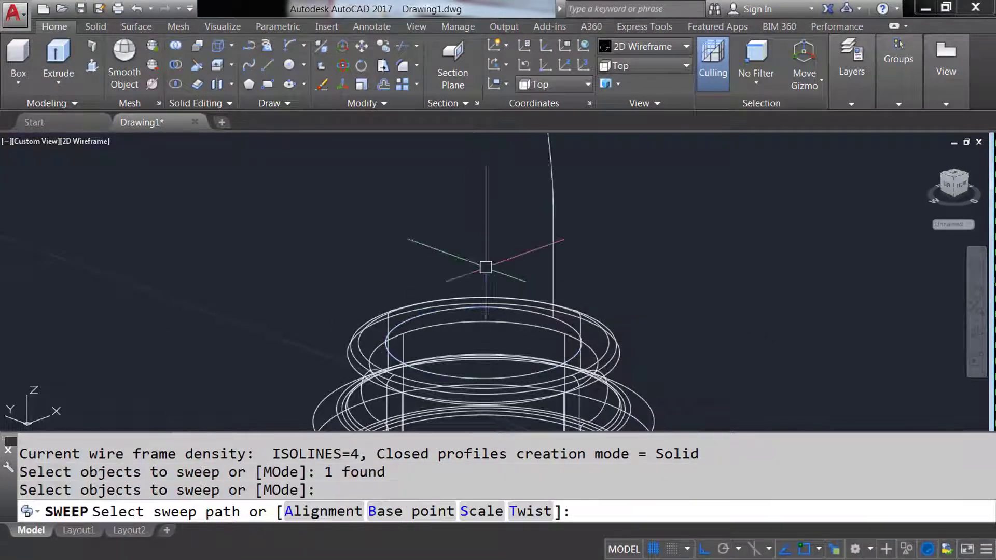
scroll(522, 318, down, 5)
Step: Union the spout with its end fitting, checking in Realistic before returning to wireframe
click(685, 46)
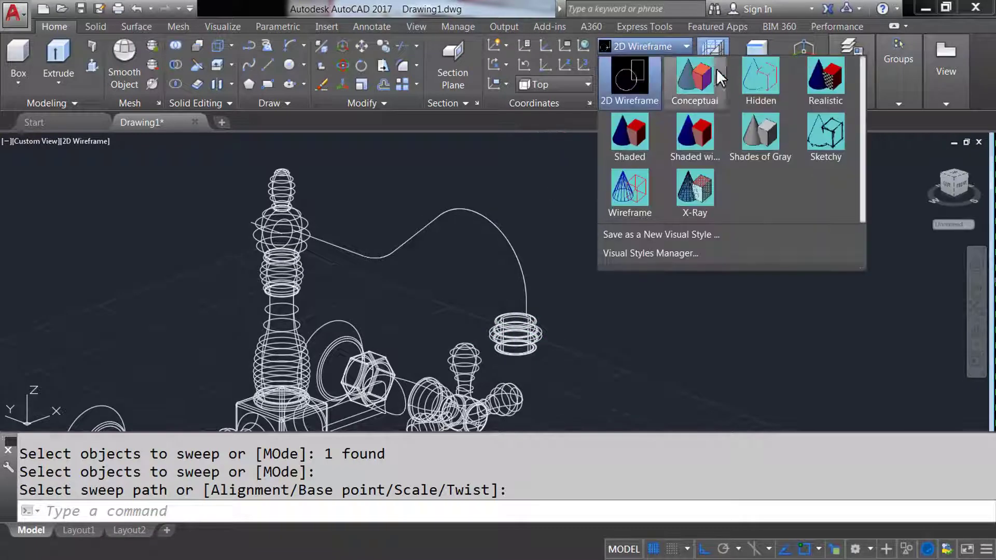
click(824, 74)
text(UNI)
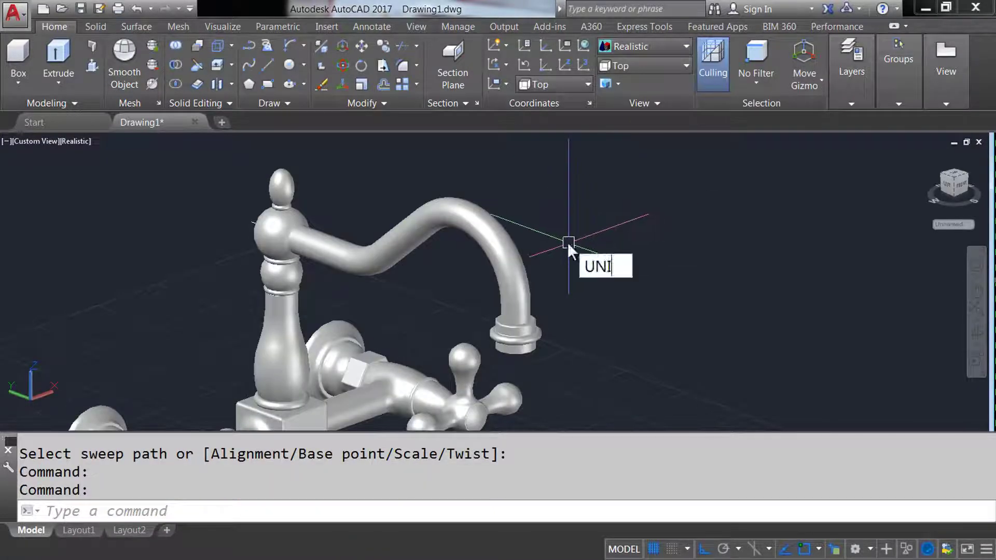
text(ON)
key(Return)
click(565, 335)
click(521, 303)
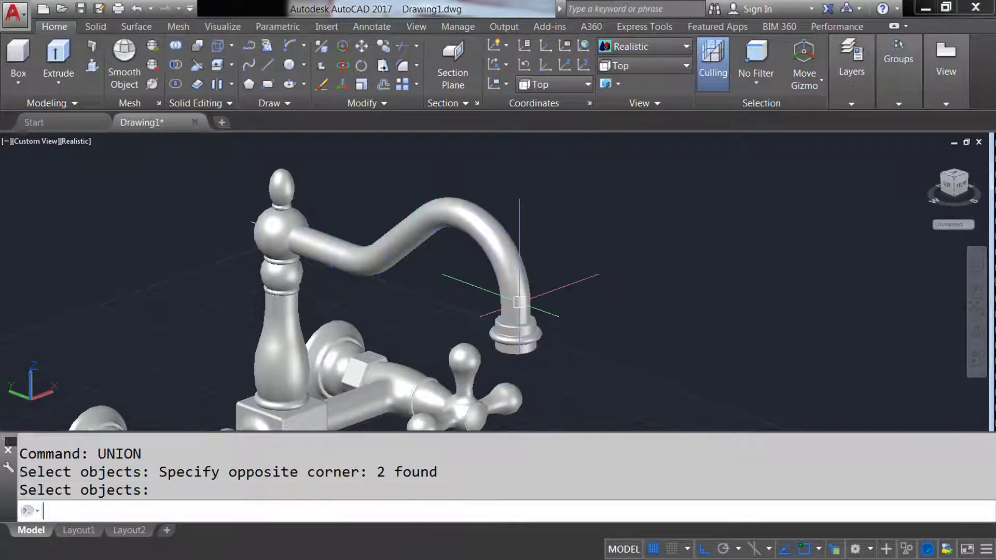
click(651, 45)
click(629, 86)
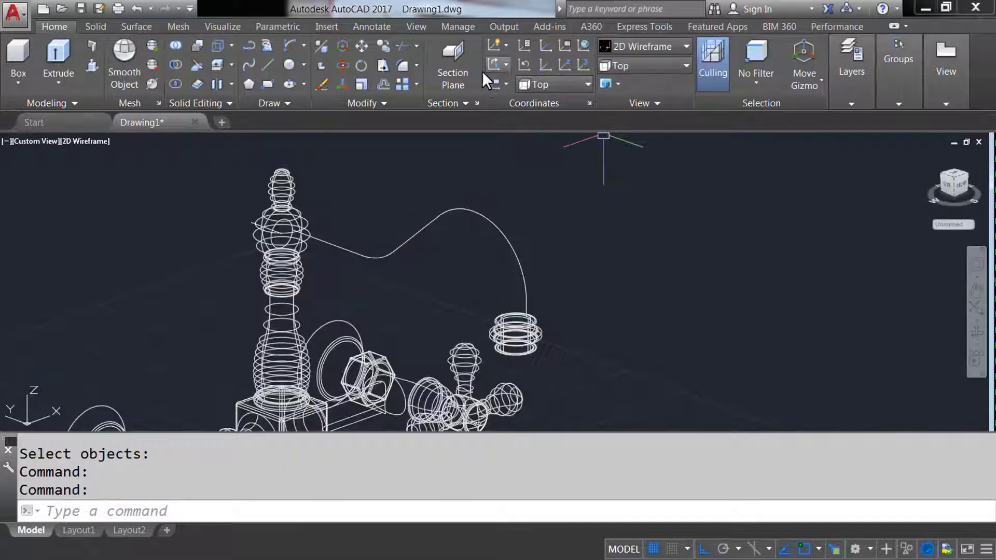
Step: Fillet the ring edge at the spout's lower end with a radius of 3
click(417, 66)
click(429, 89)
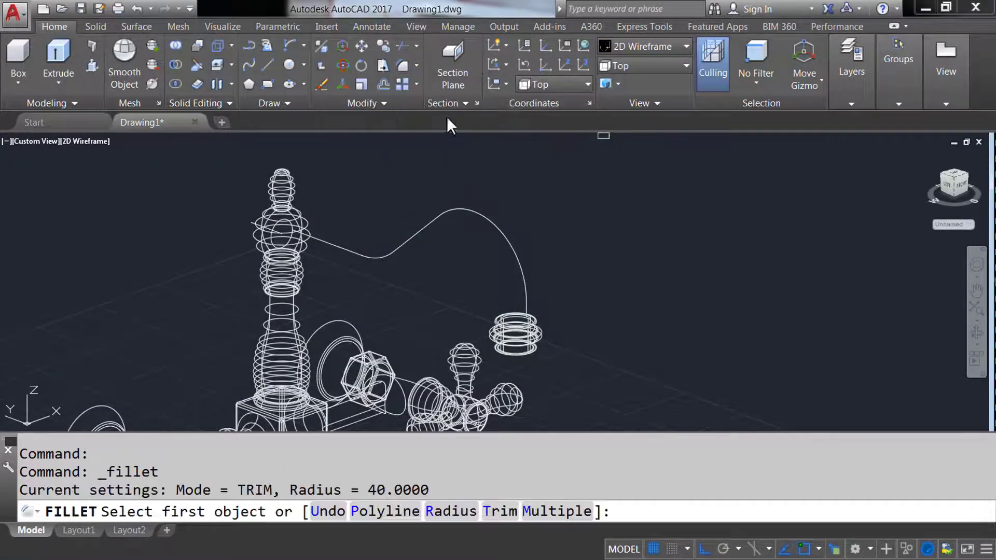
text(R)
key(Return)
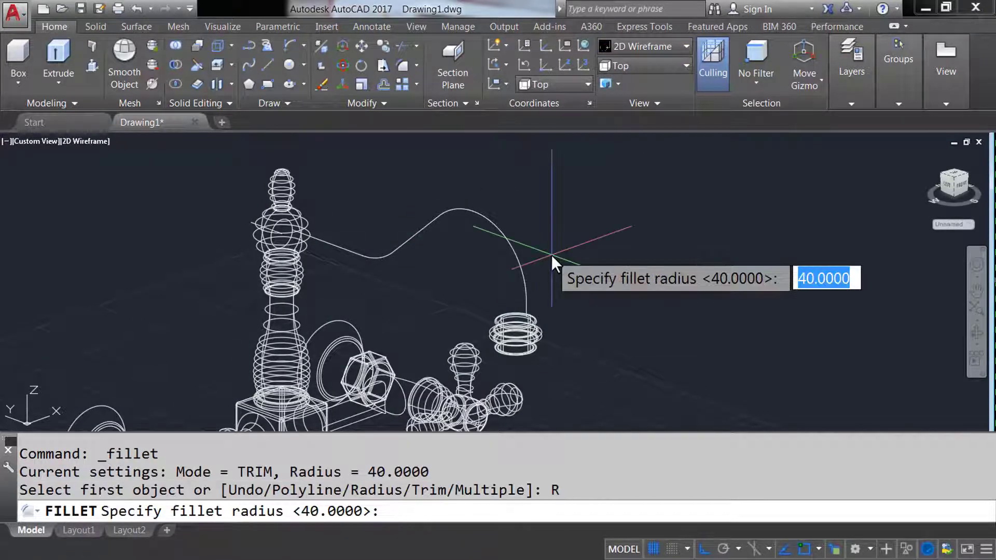
text(3)
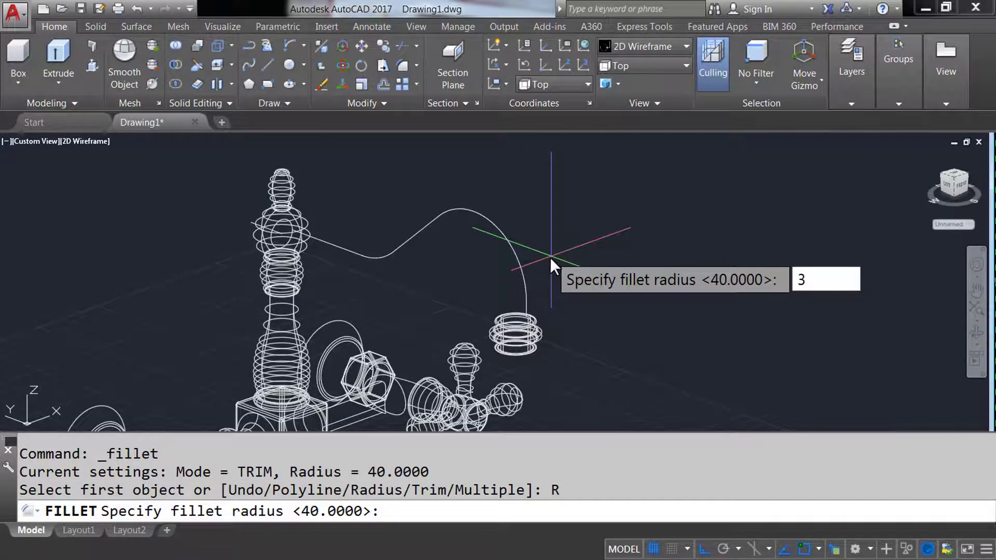
key(Return)
scroll(506, 322, up, 3)
scroll(483, 235, up, 3)
click(461, 245)
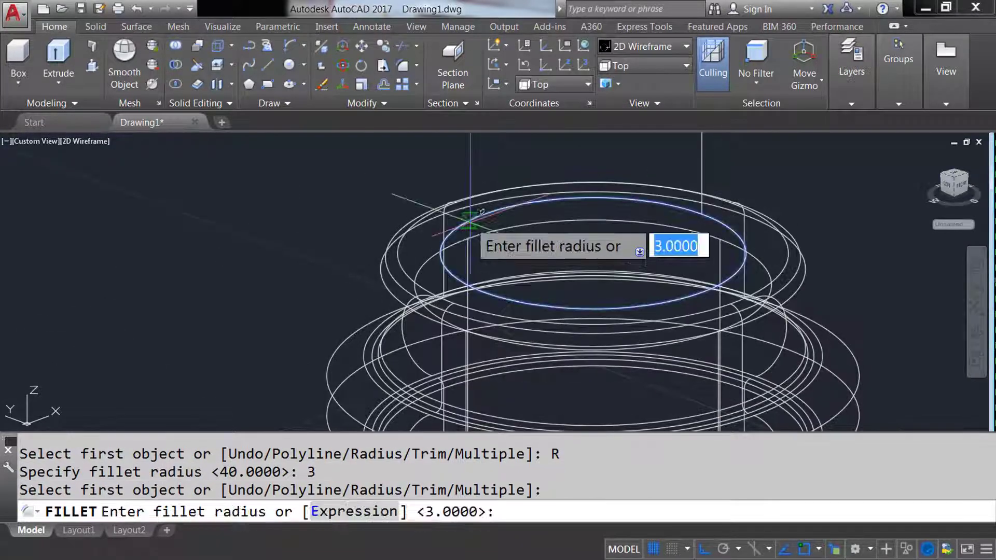
key(Return)
key(Return)
scroll(490, 265, down, 5)
key(Escape)
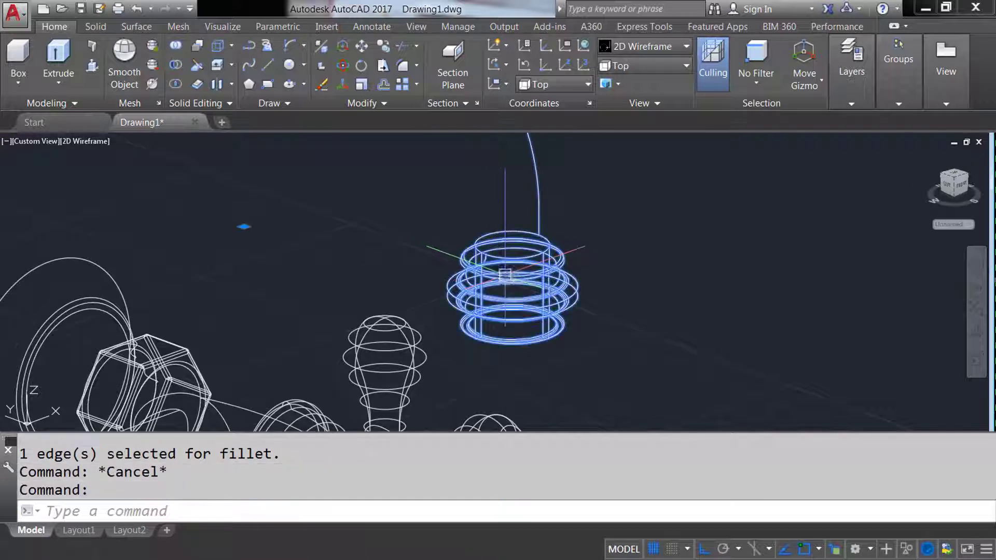
key(Escape)
Step: Shade the model Realistic and orbit to view the whole faucet
click(680, 45)
click(824, 88)
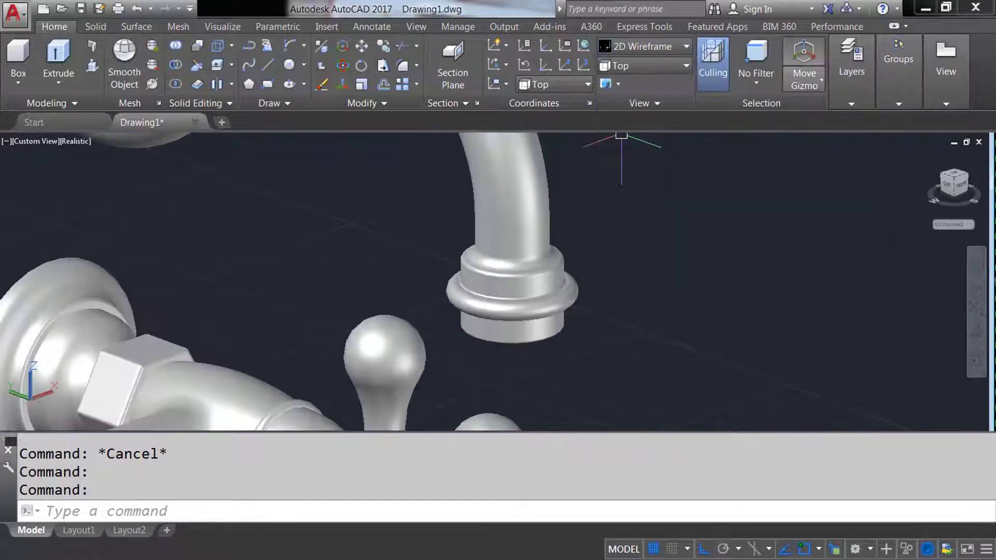
scroll(577, 312, down, 3)
middle_drag(577, 312, 549, 300)
scroll(469, 339, up, 3)
mouse_move(469, 338)
middle_down()
mouse_move(490, 262)
mouse_move(456, 216)
mouse_move(456, 311)
mouse_move(464, 296)
mouse_move(456, 340)
mouse_move(348, 316)
middle_up()
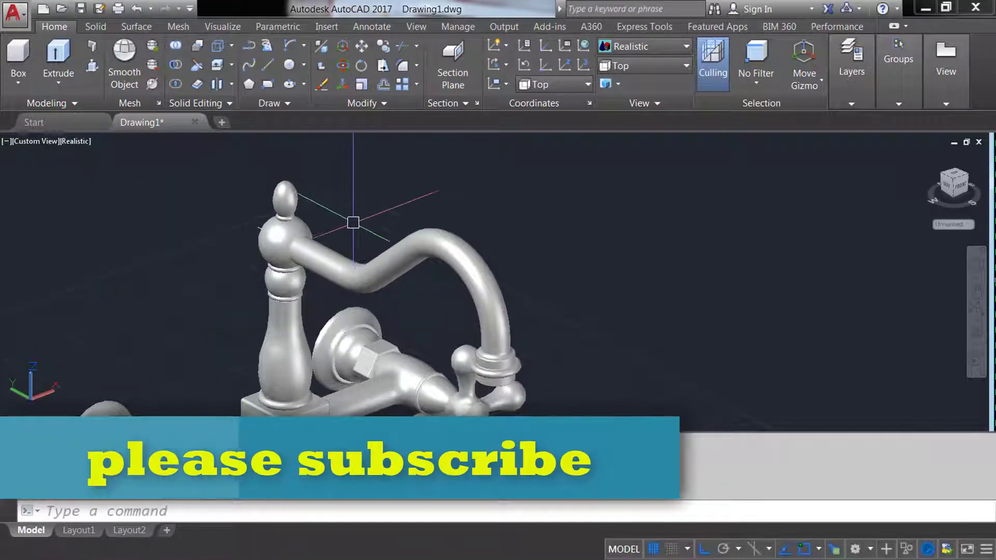
Step: Copy the spout to a spot 100 units away
text(CO)
key(Return)
click(494, 296)
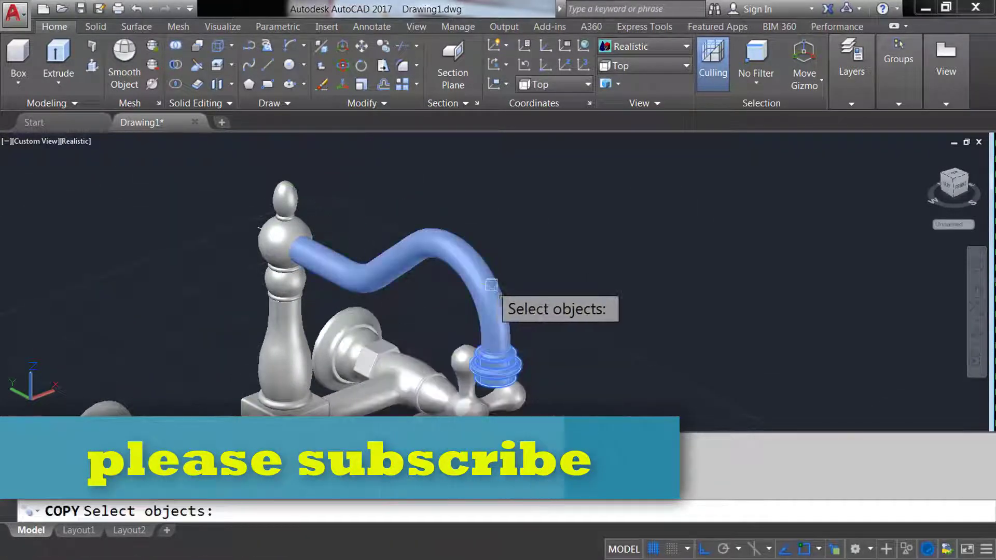
key(Return)
click(519, 332)
text(100)
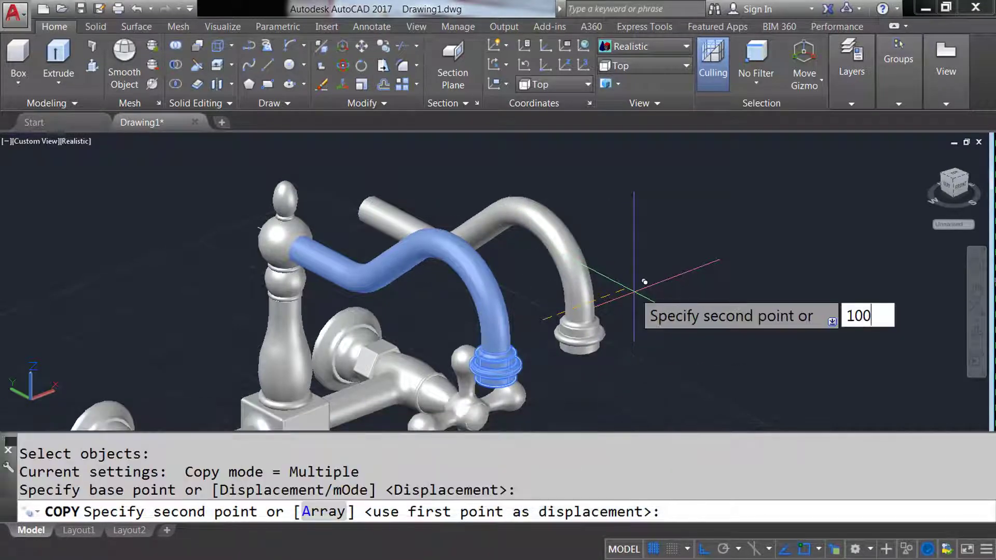
key(Return)
key(Return)
text(SUBTRACT)
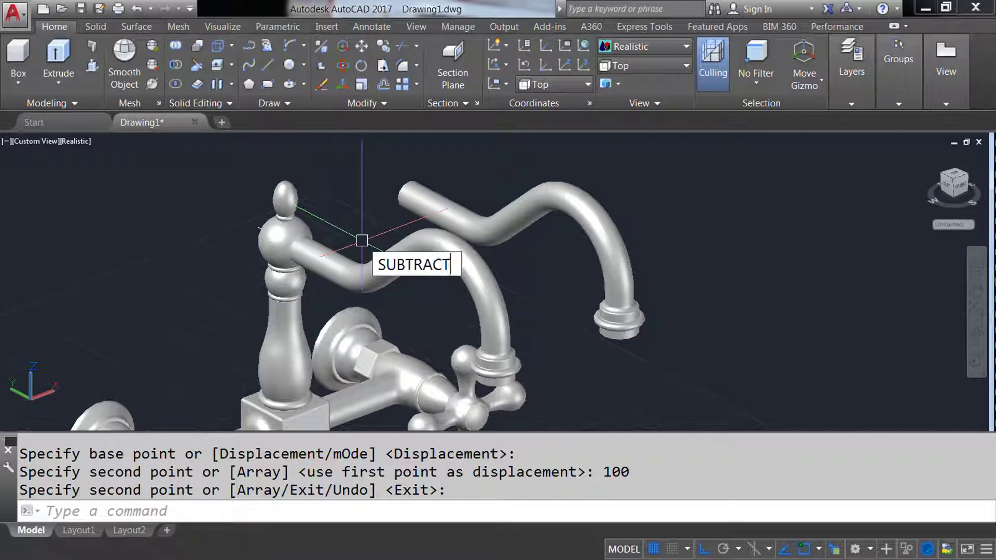
Step: Subtract the original spout from the handle body
key(Return)
click(275, 188)
key(Return)
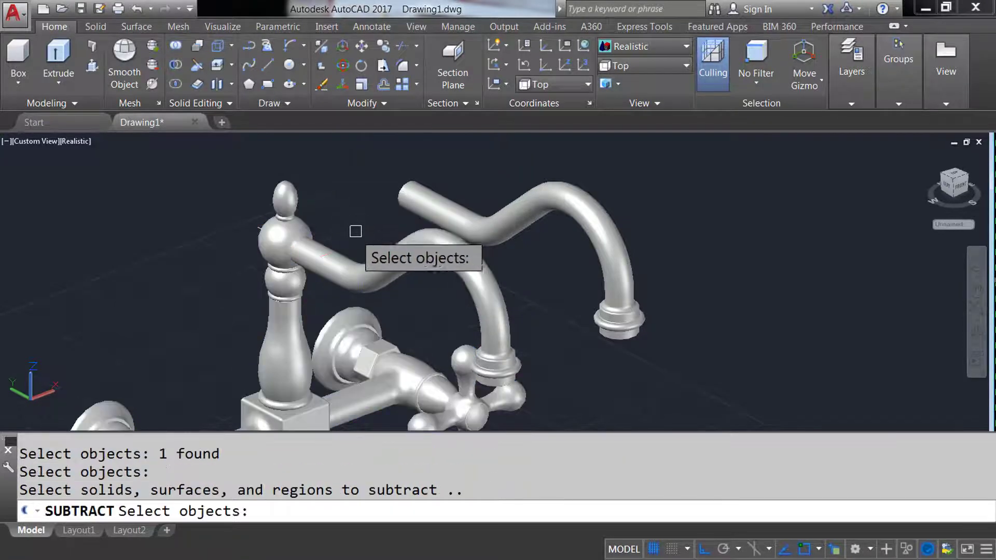
click(342, 245)
key(Return)
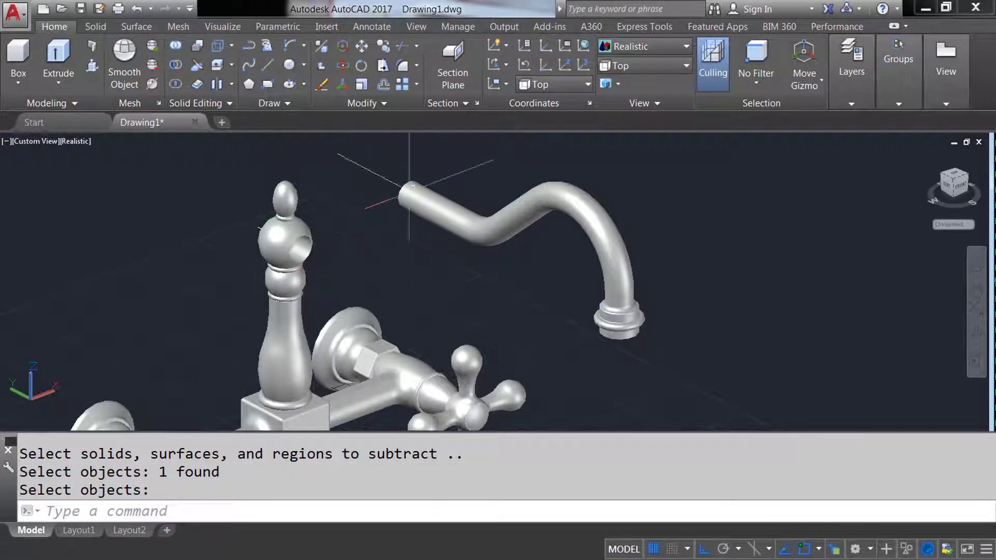
Step: In wireframe, fillet the hole's edge on the handle body with radius 0.3
click(623, 48)
click(615, 64)
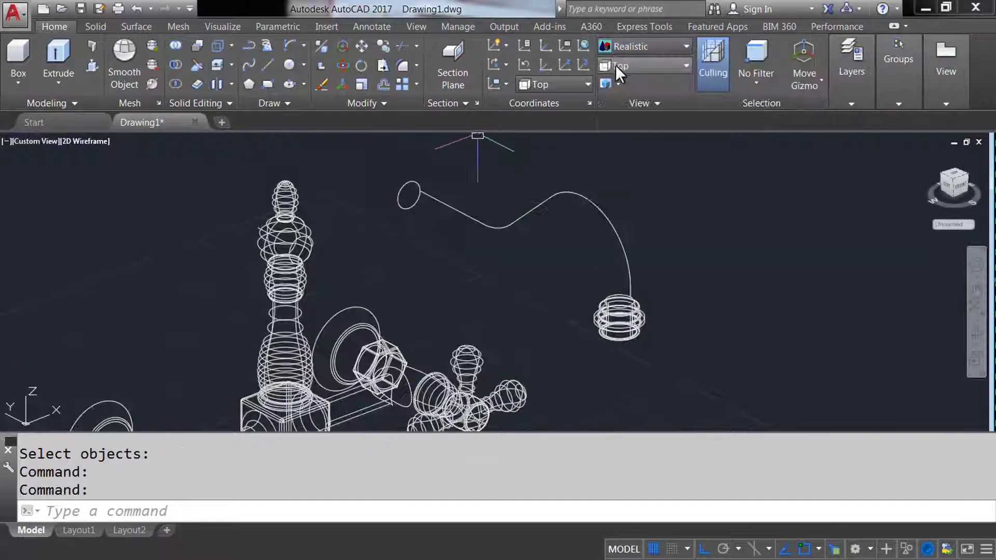
click(416, 65)
click(441, 89)
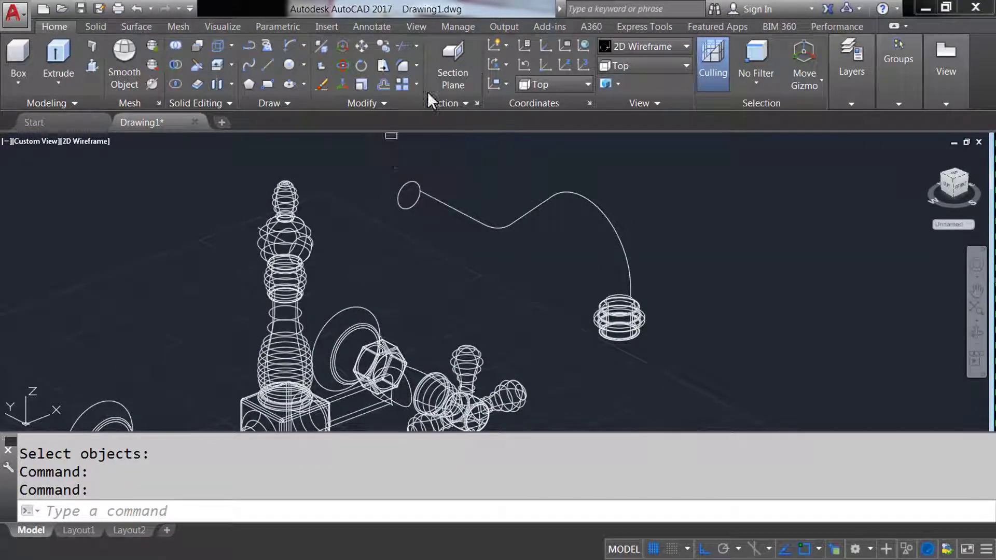
text(R)
key(Return)
text(0.3)
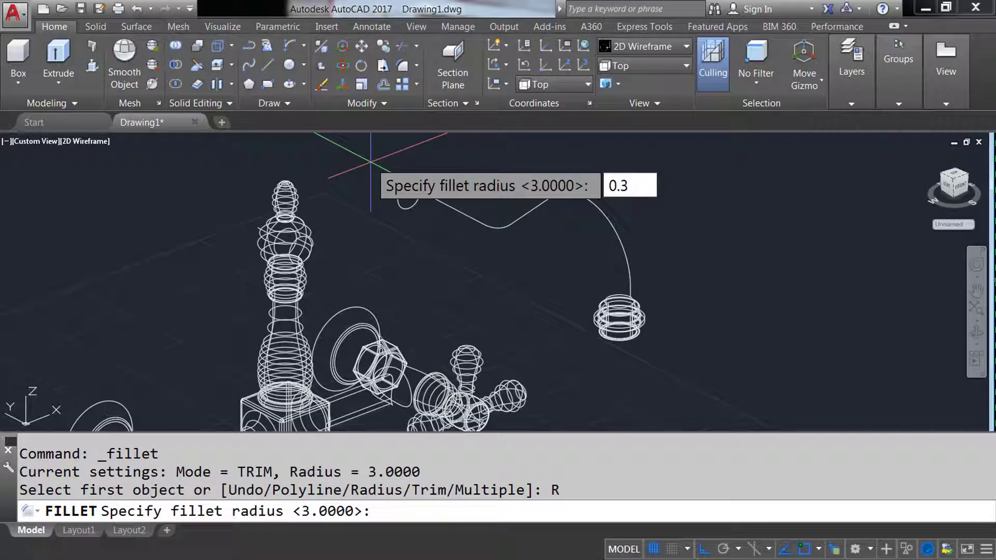
key(Return)
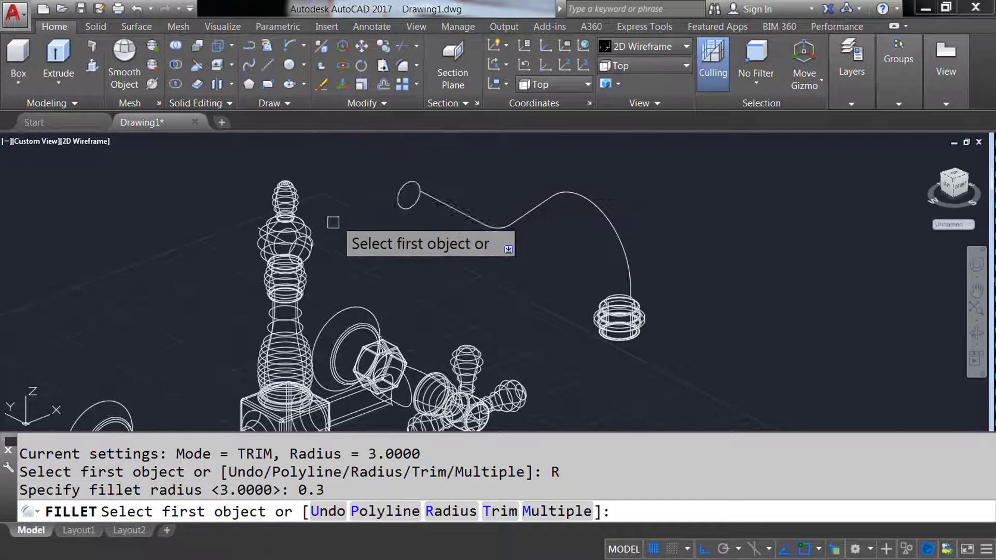
scroll(332, 221, up, 5)
scroll(285, 251, up, 2)
scroll(200, 251, up, 1)
click(329, 241)
key(Return)
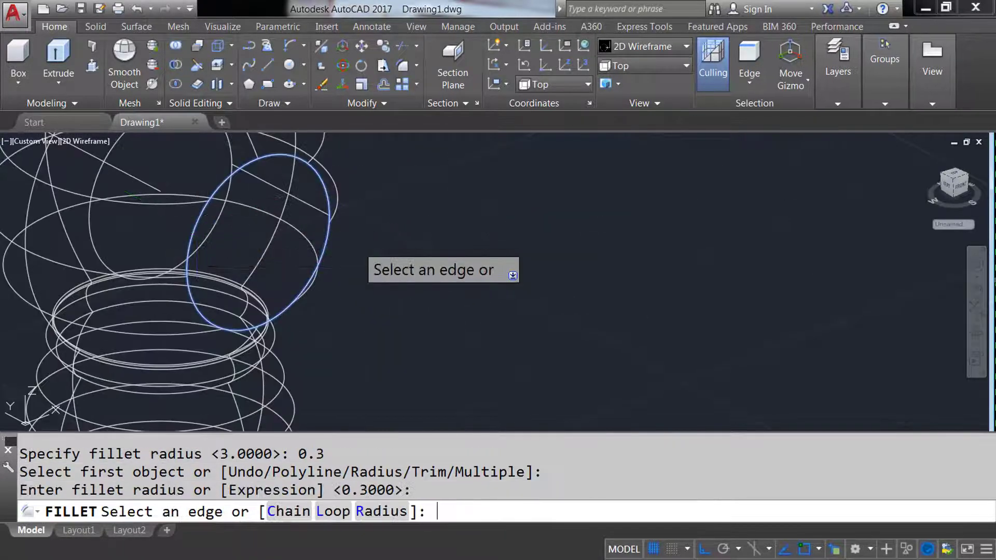
key(Return)
key(Escape)
key(Escape)
scroll(311, 228, down, 2)
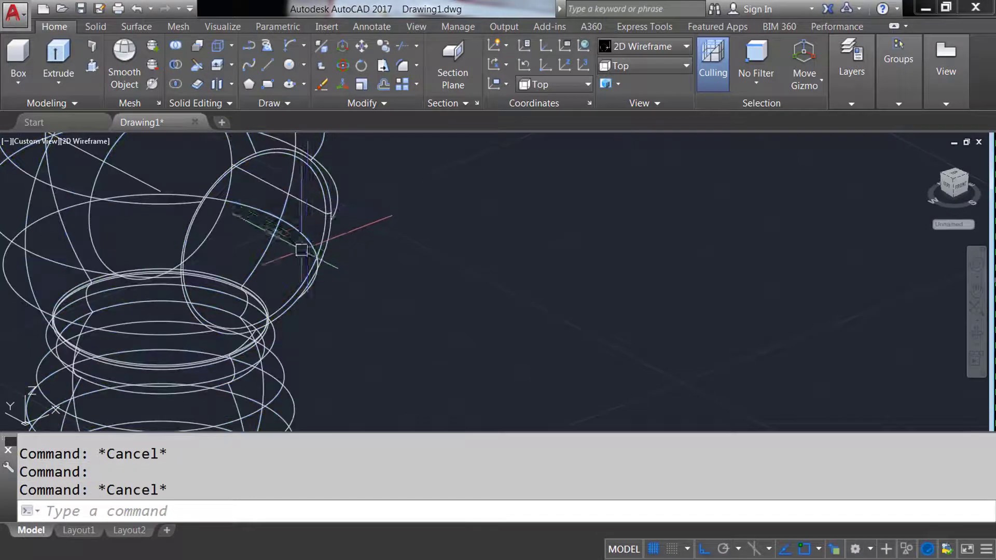
scroll(363, 260, down, 5)
scroll(405, 273, down, 2)
Step: Move the spout copy 100 units back into the hole and shade it Realistic
text(M)
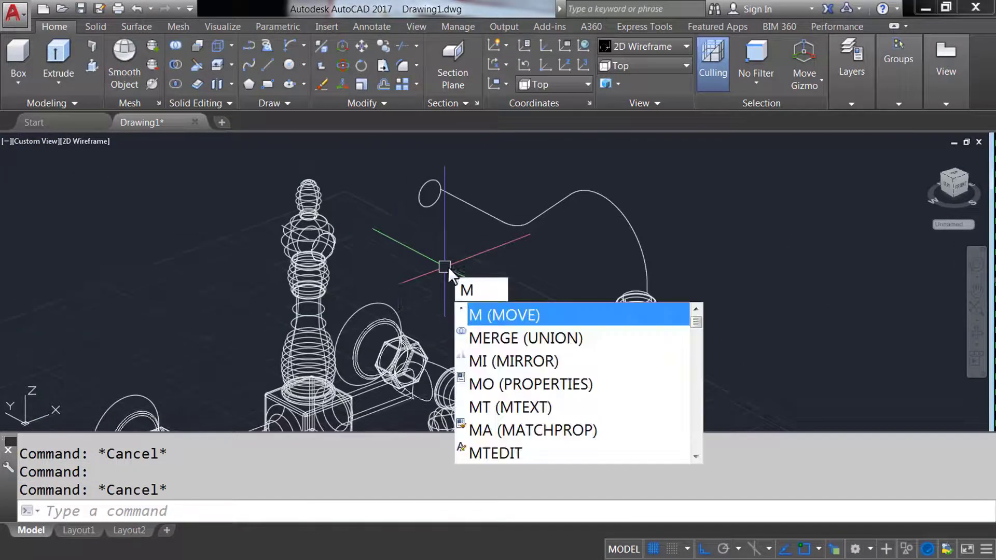
key(Return)
click(516, 226)
key(Return)
click(545, 260)
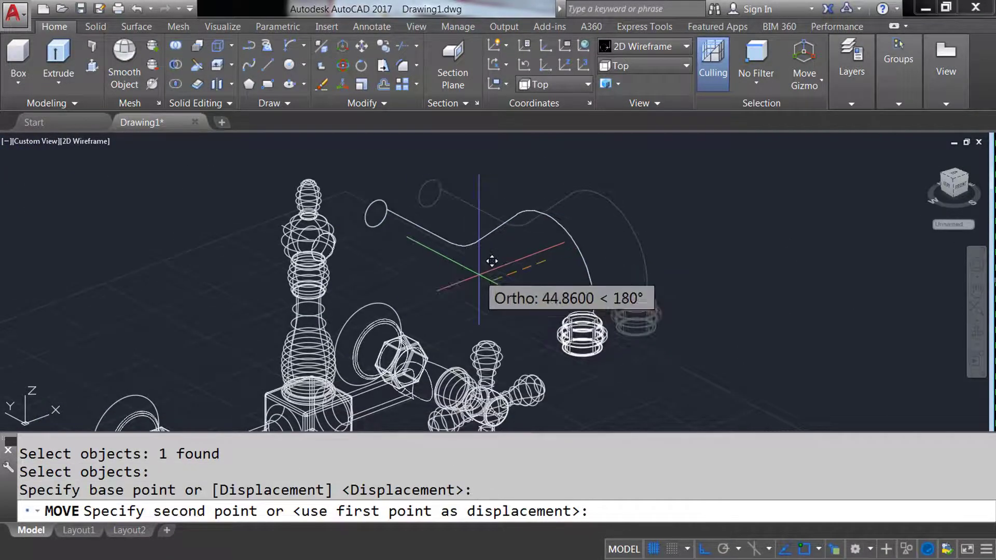
text(100)
key(Return)
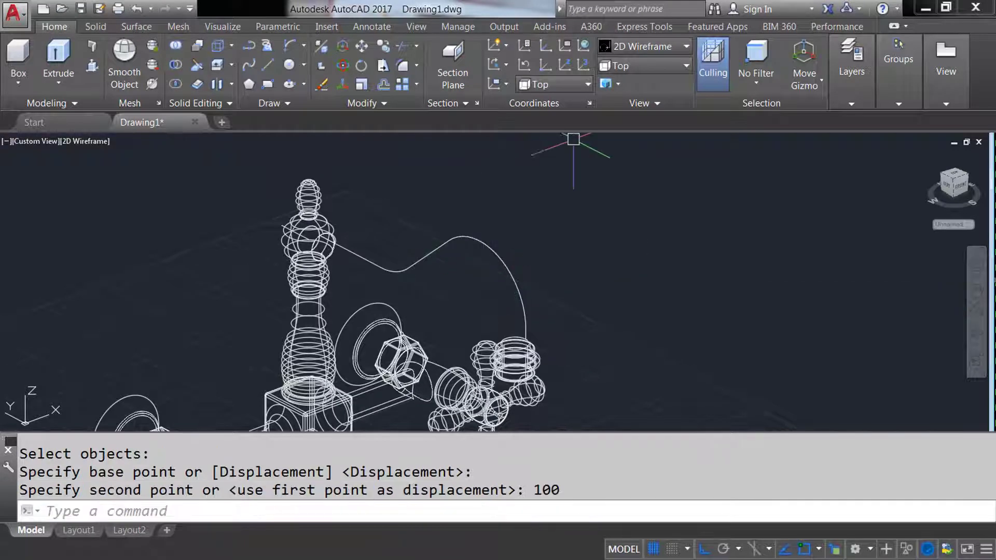
click(655, 51)
click(827, 90)
Step: In wireframe, create a diameter-12 sphere beside the handle body
scroll(377, 237, up, 5)
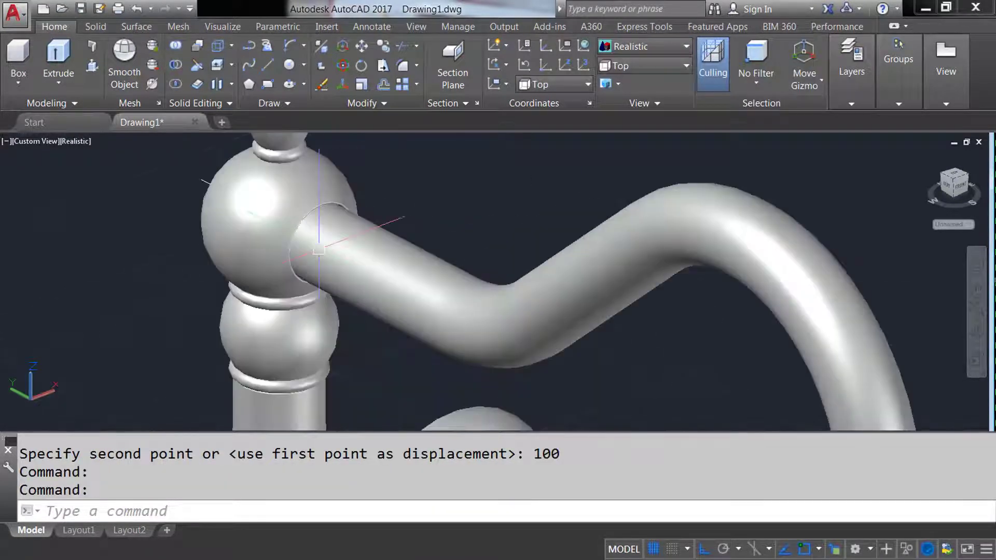
mouse_move(323, 223)
shift+middle_down()
mouse_move(249, 215)
mouse_move(333, 253)
mouse_move(365, 285)
mouse_move(374, 268)
mouse_move(328, 271)
mouse_move(428, 180)
shift+middle_up()
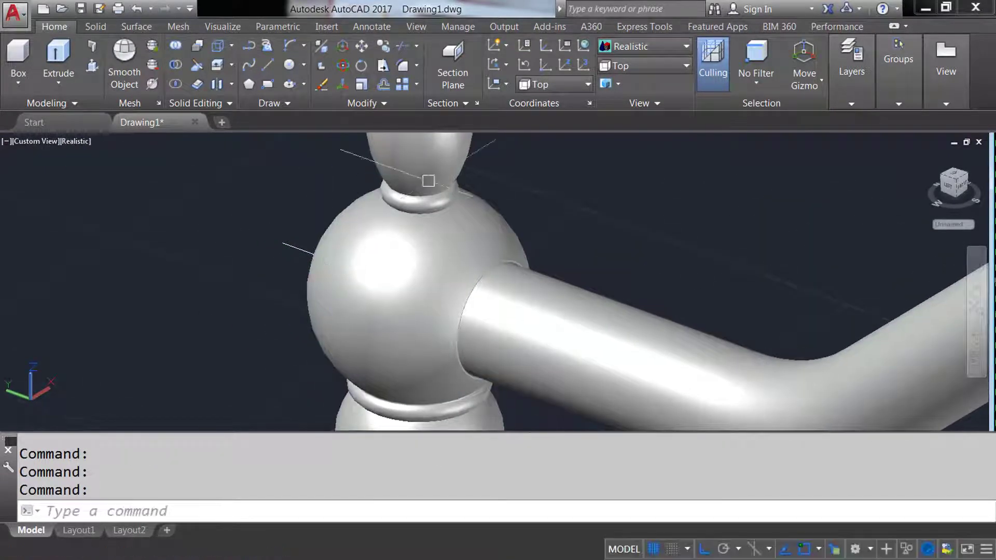
click(637, 45)
click(626, 78)
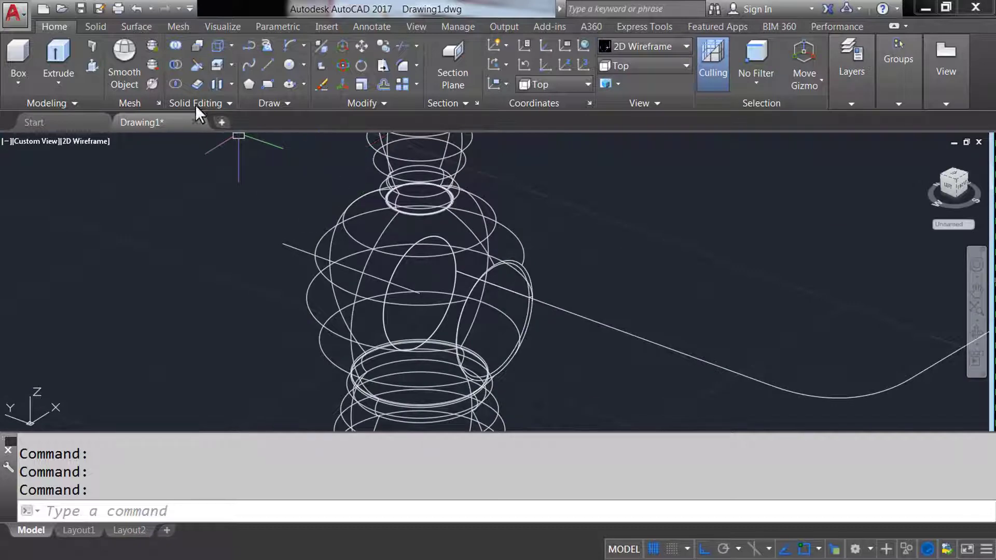
click(95, 27)
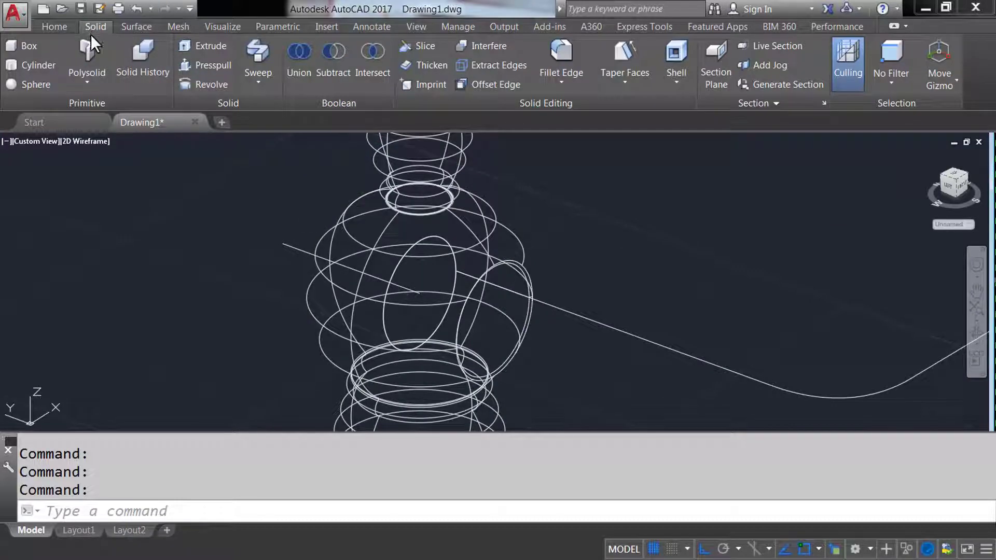
click(37, 85)
click(283, 243)
text(D)
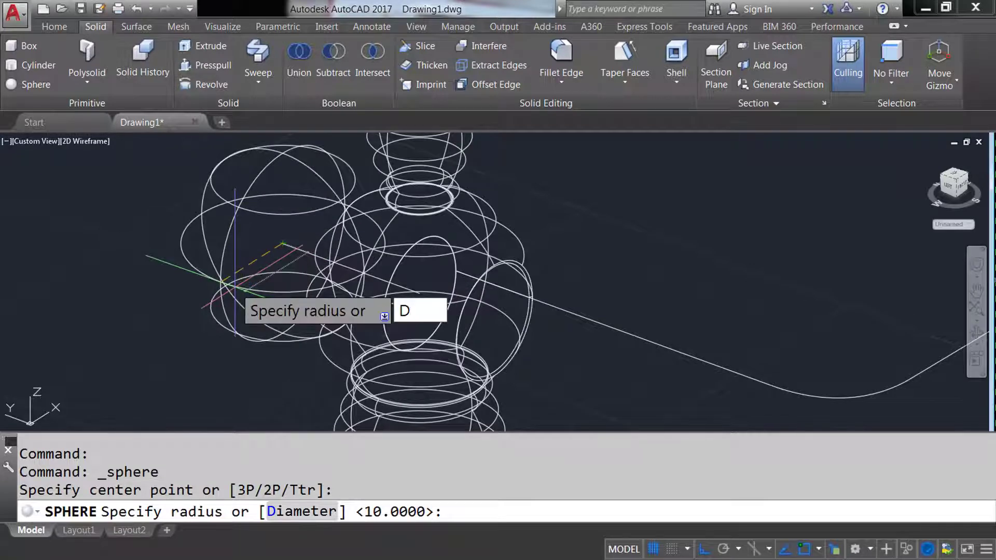
key(Return)
text(12)
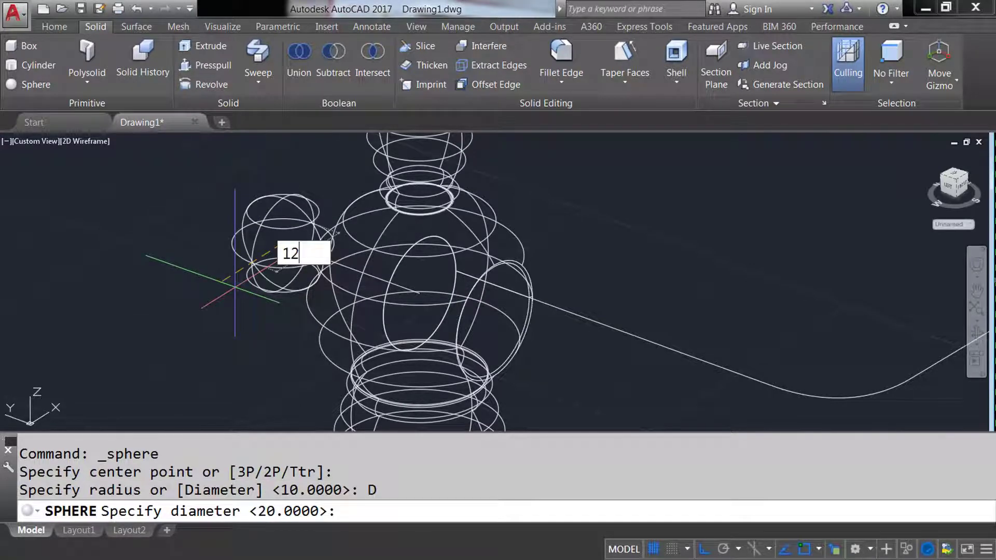
key(Return)
Step: Set the UCS to the Front preset
click(54, 26)
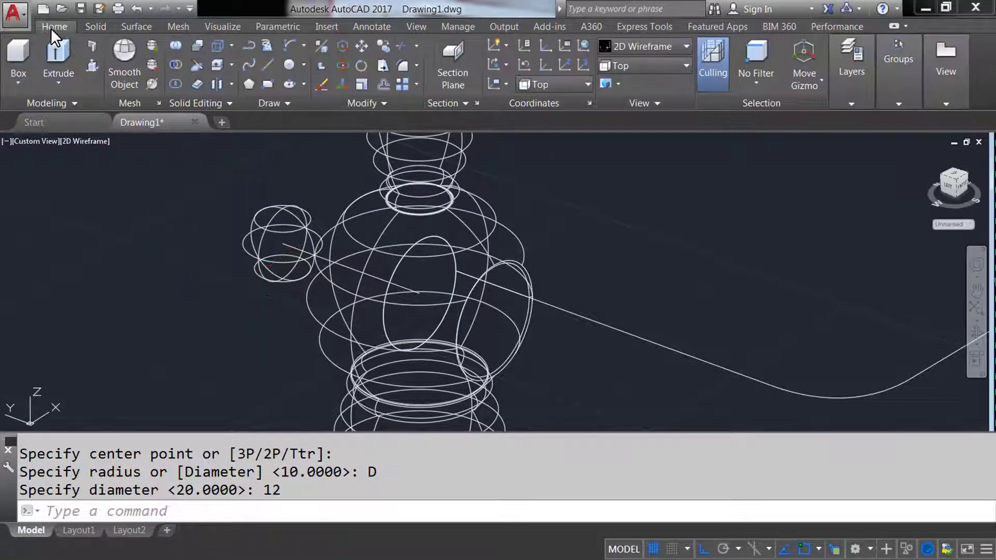
click(567, 84)
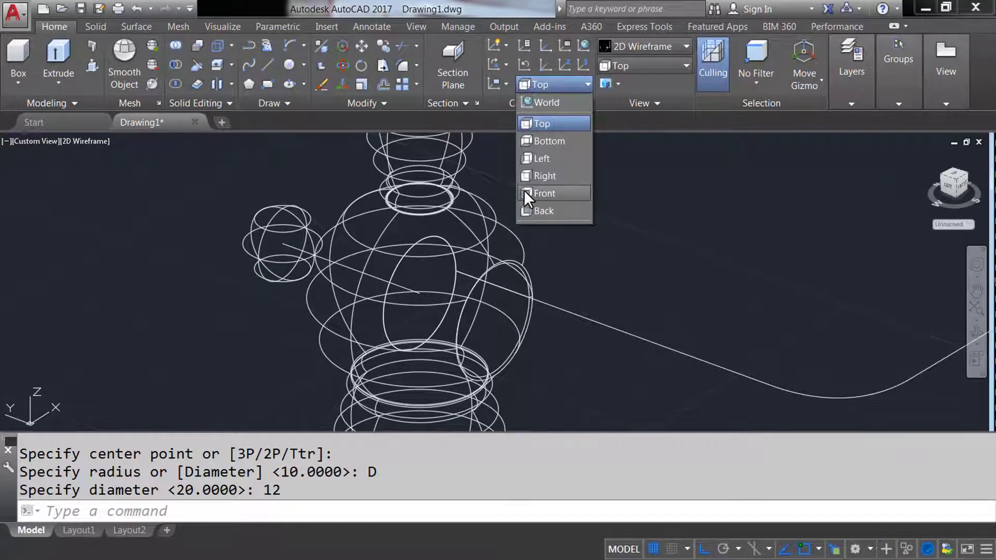
click(550, 195)
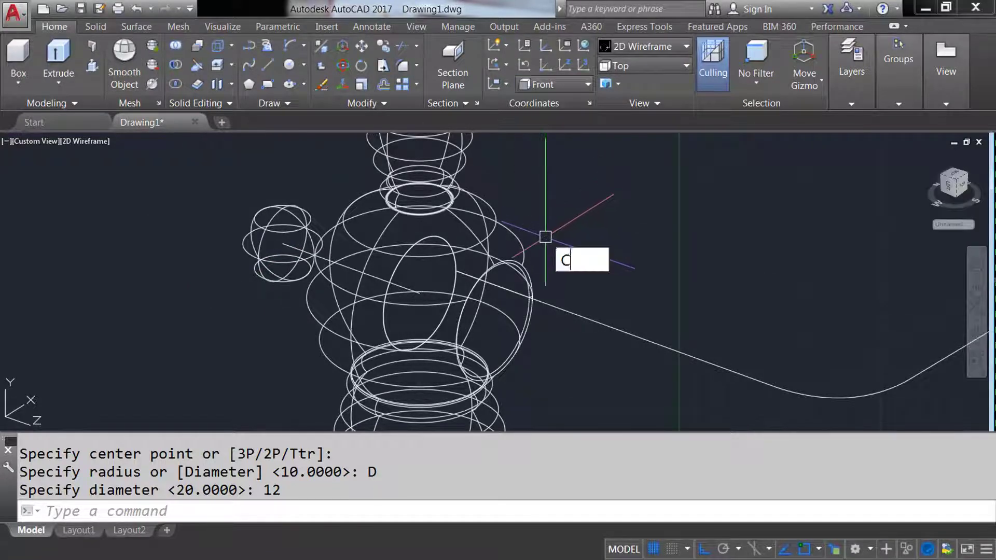